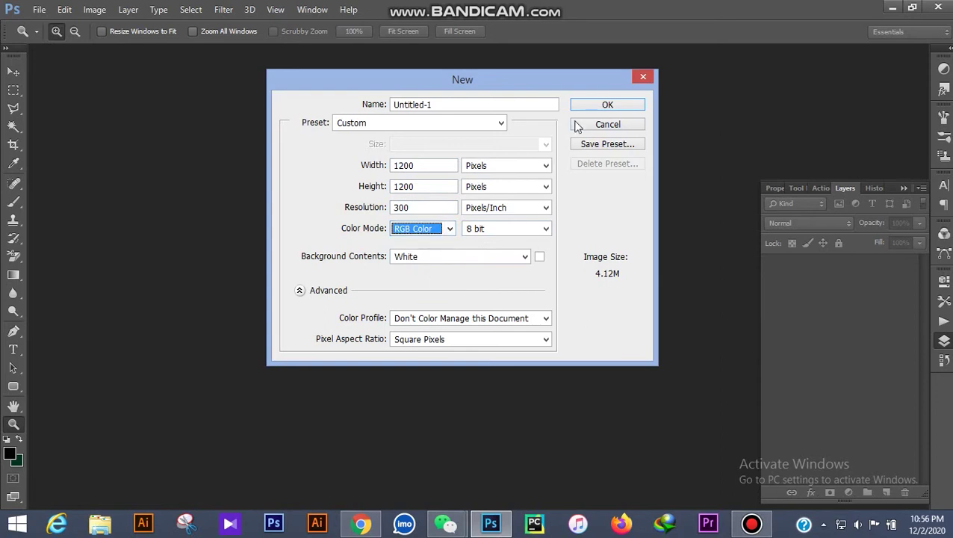
Create the 1200 × 1200 px, 300 ppi white RGB document
left_click(621, 109)
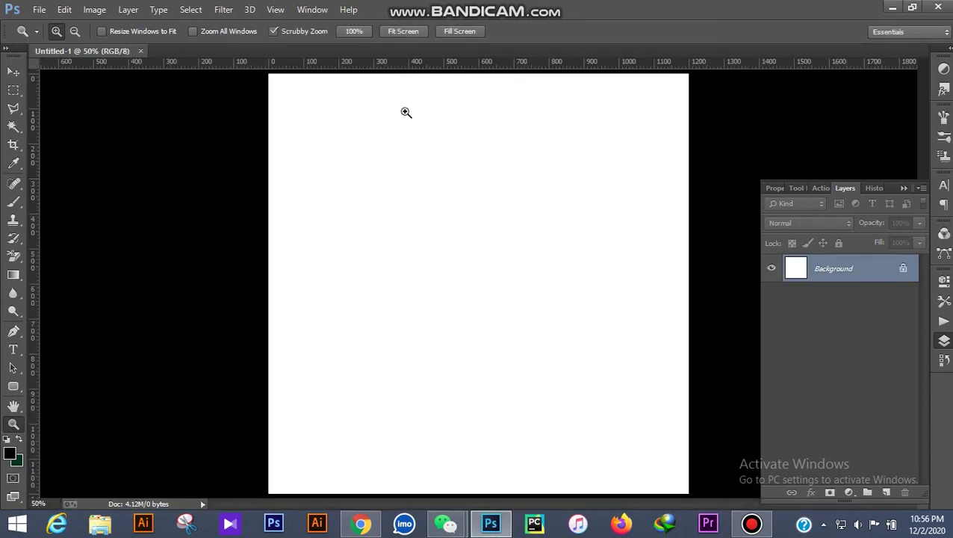
Add three vertical guides, one at the canvas centre and one near each side edge
left_click_drag(406, 112, 398, 254)
left_click_drag(35, 300, 478, 263)
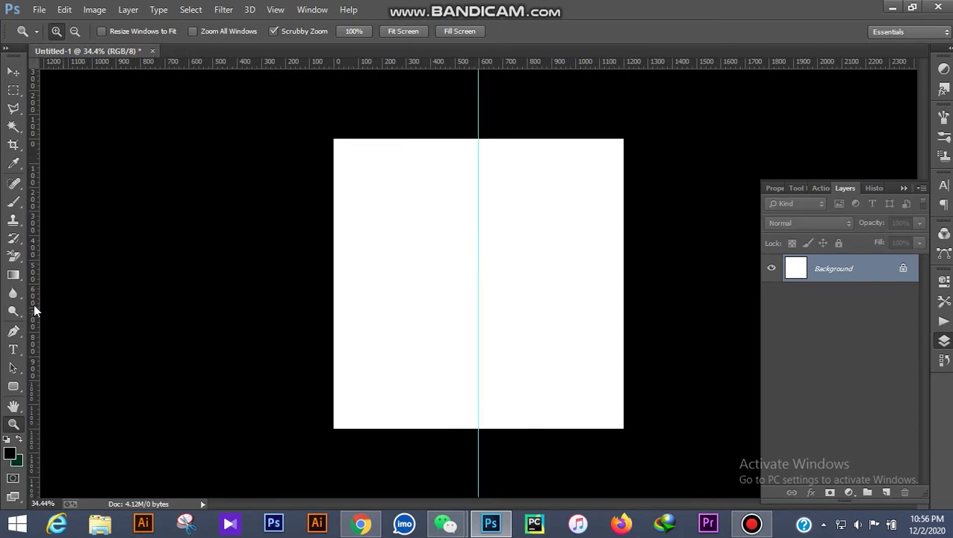
left_click_drag(62, 310, 348, 272)
left_click_drag(40, 313, 602, 296)
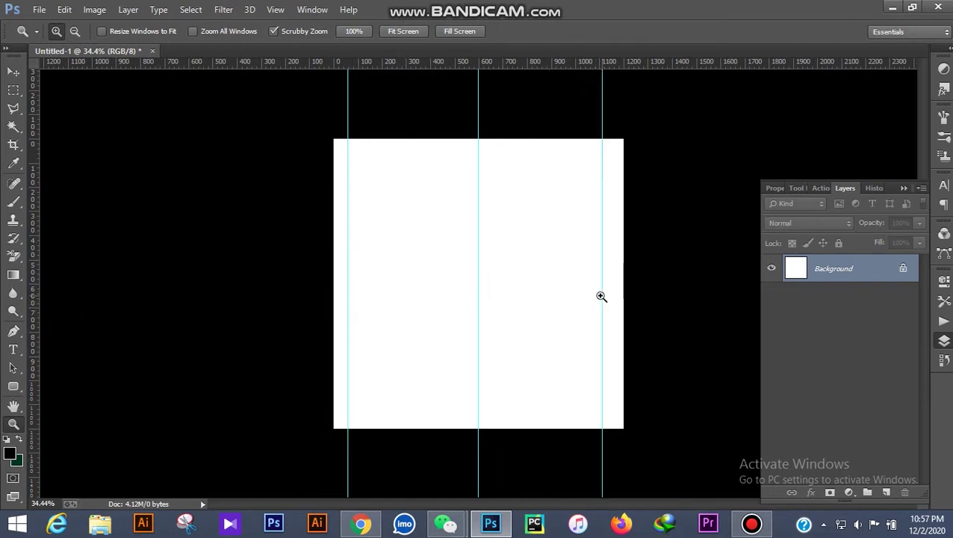
Nudge the side guides and add horizontal guides near 87 px and 1125 px
left_click(12, 71)
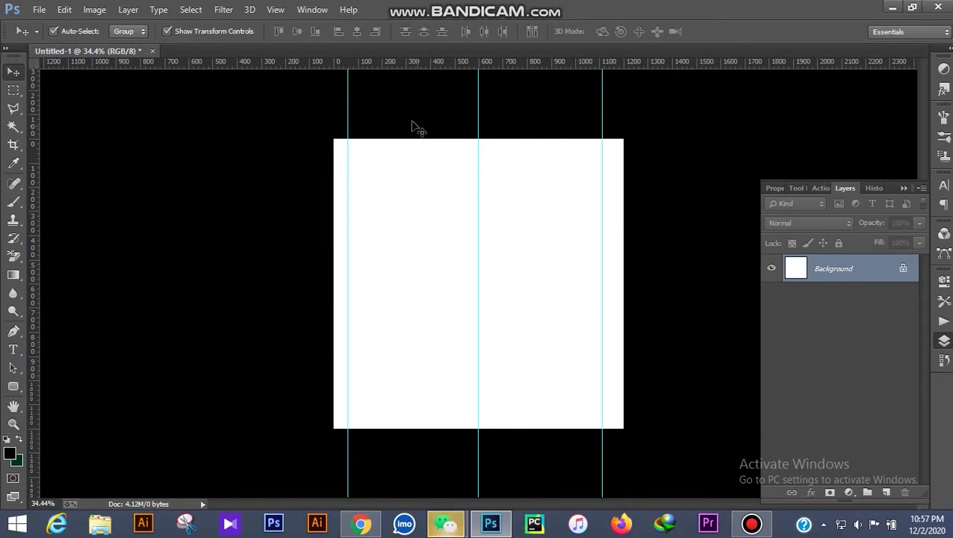
left_click_drag(349, 90, 354, 93)
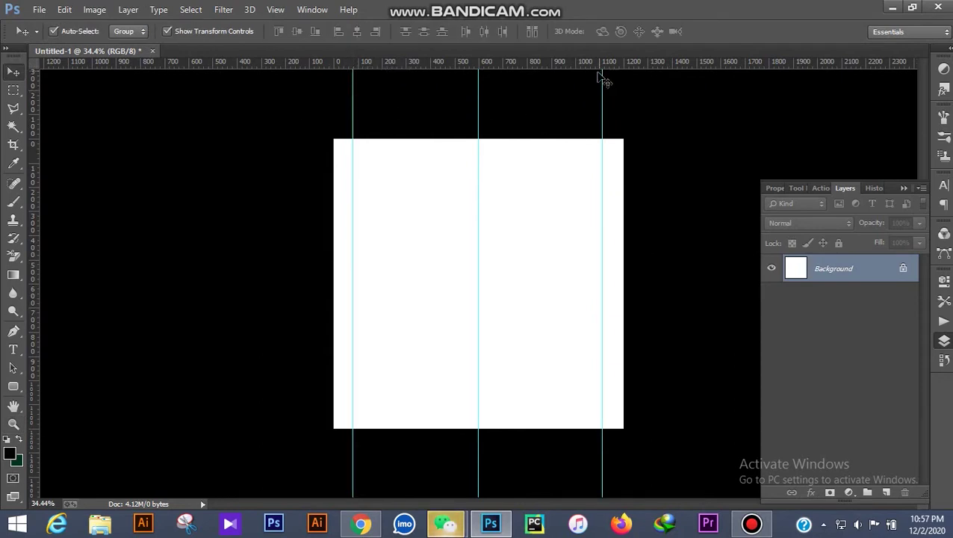
left_click_drag(602, 90, 604, 91)
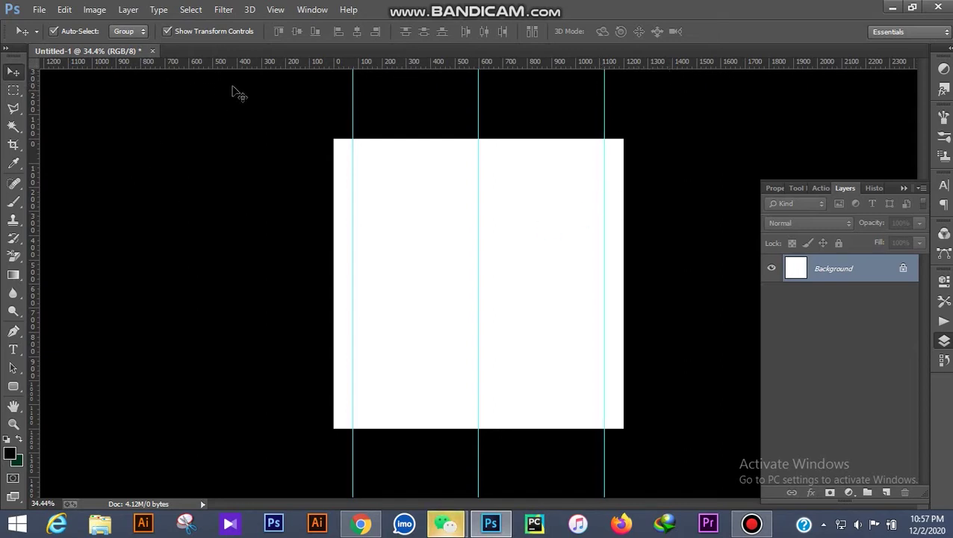
left_click_drag(260, 66, 272, 161)
left_click_drag(416, 69, 418, 409)
scroll(610, 247, "up", 1)
scroll(601, 245, "down", 1)
scroll(597, 246, "up", 1)
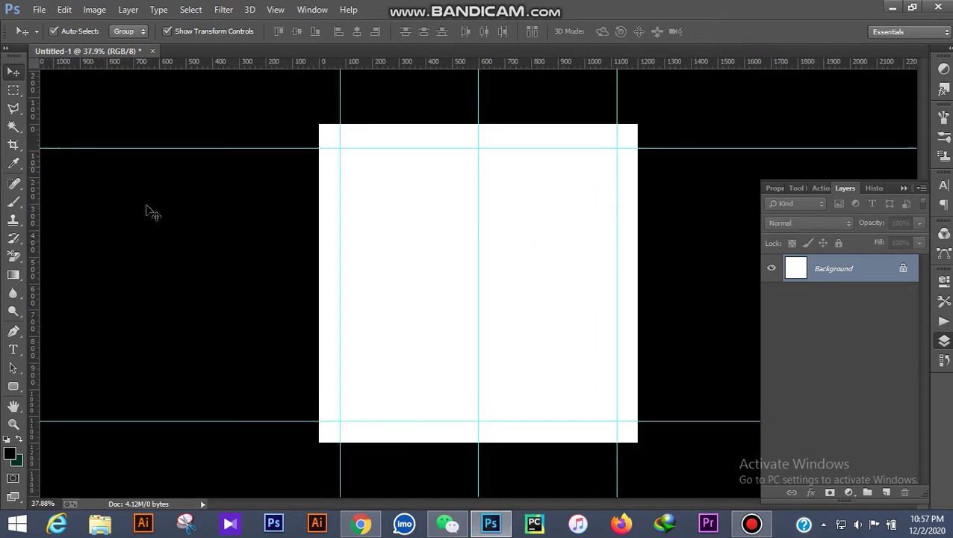
Add a Gradient Fill layer starting from the Foreground to Background preset
left_click(14, 332)
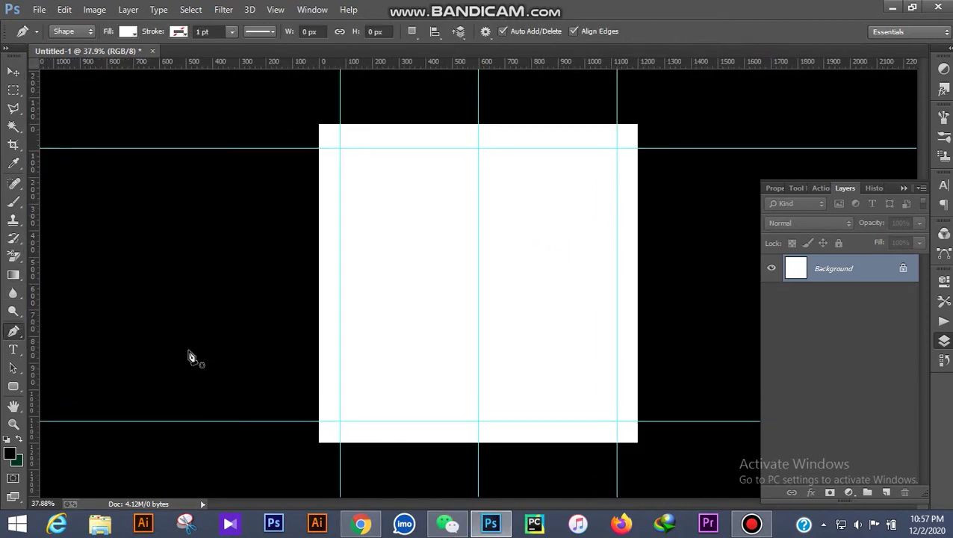
left_click(21, 442)
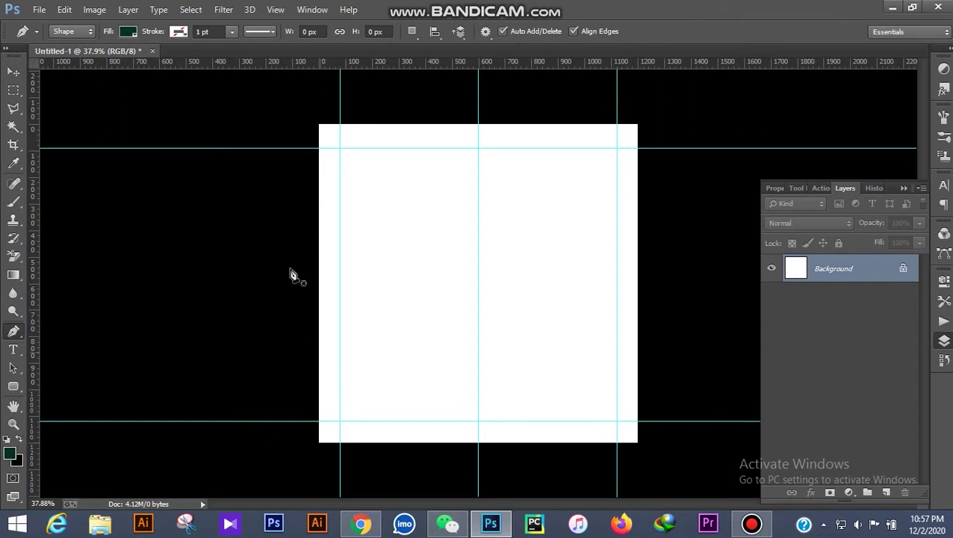
left_click(849, 493)
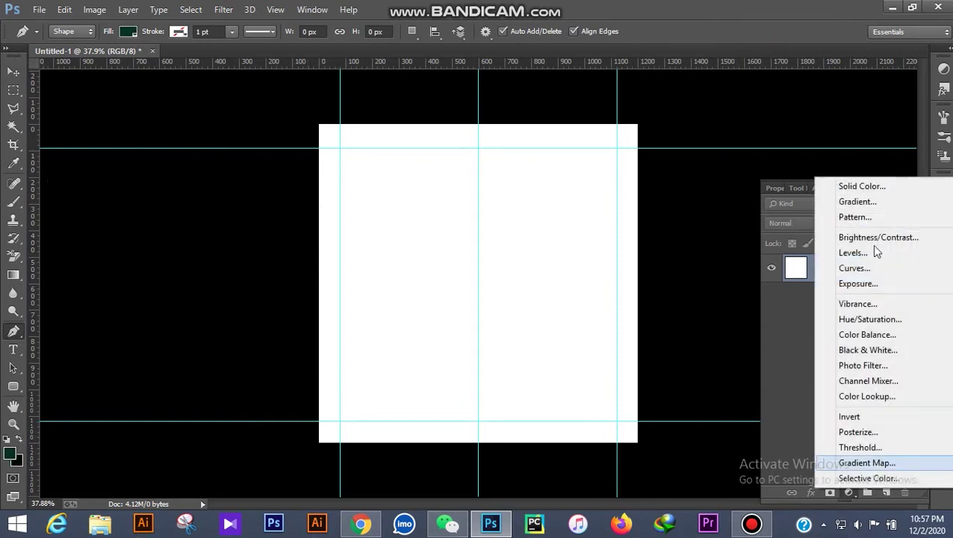
left_click(860, 203)
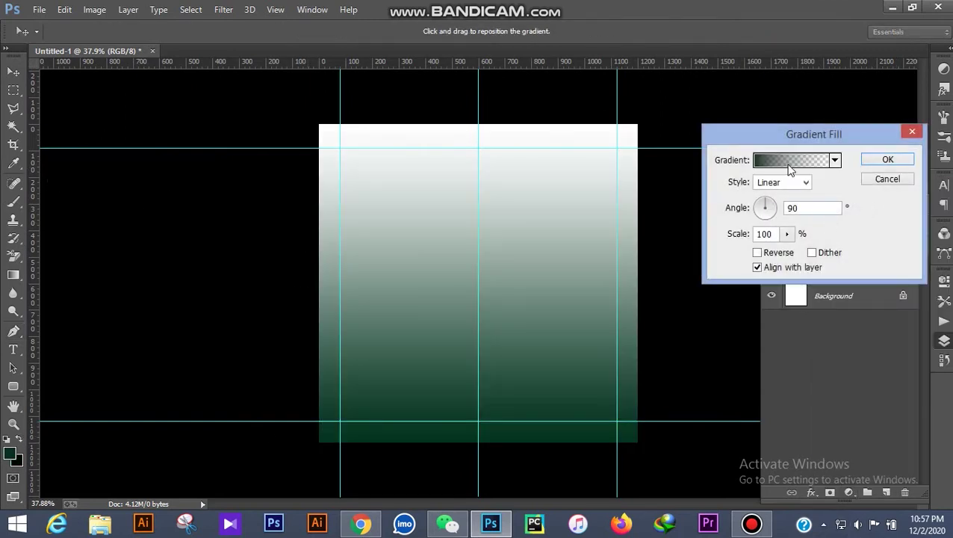
left_click(789, 162)
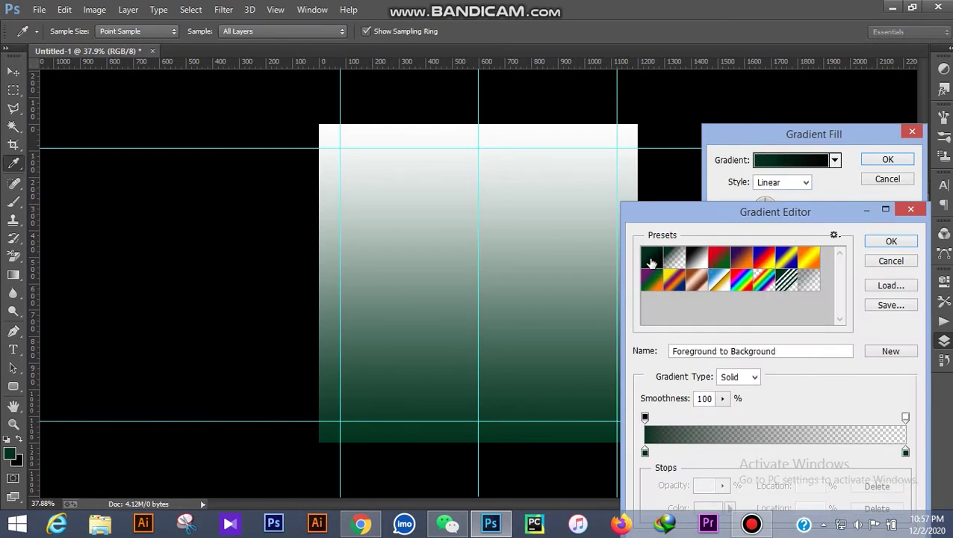
left_click(651, 262)
Set the gradient's starting stop to a bright orange
double_click(646, 452)
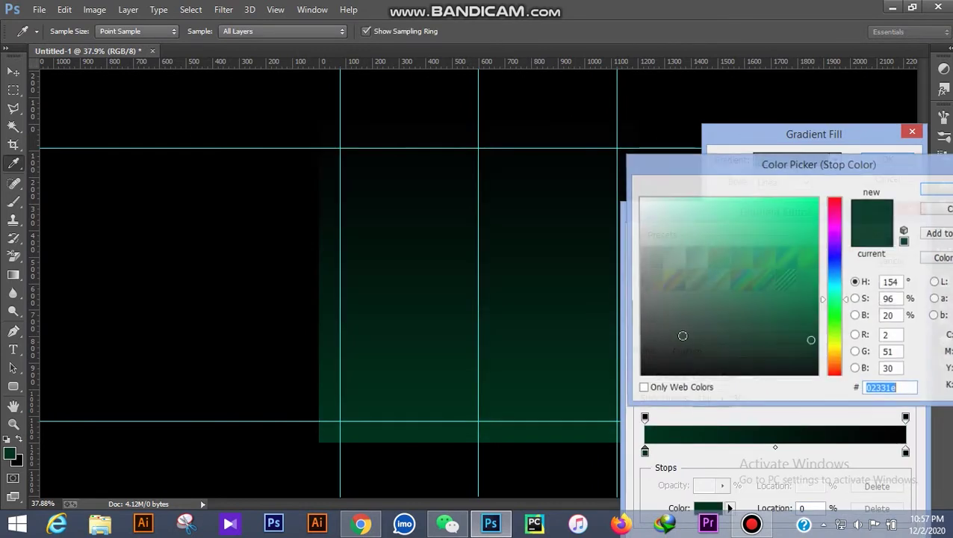
left_click_drag(835, 350, 835, 354)
mouse_move(805, 264)
left_mouse_down()
mouse_move(814, 221)
mouse_move(840, 221)
left_mouse_up()
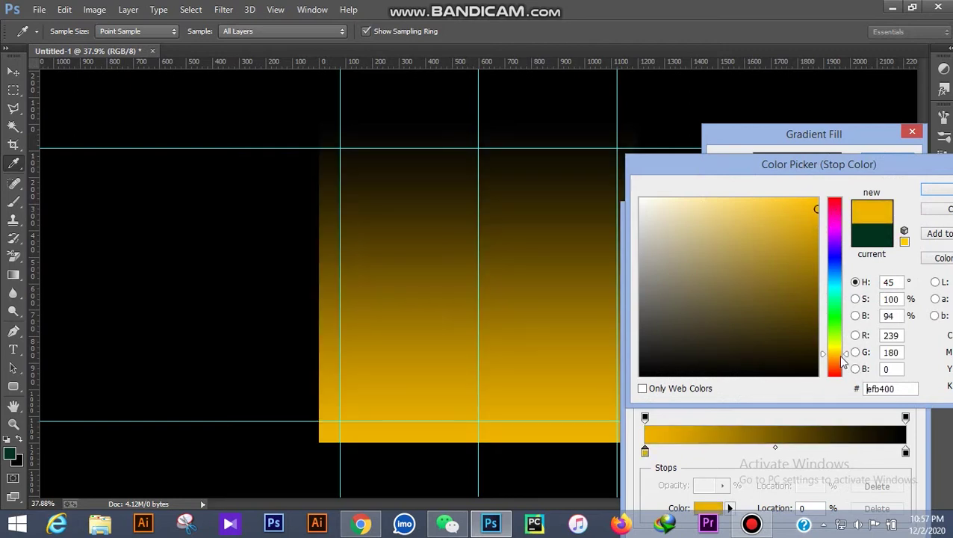
left_click_drag(839, 361, 855, 351)
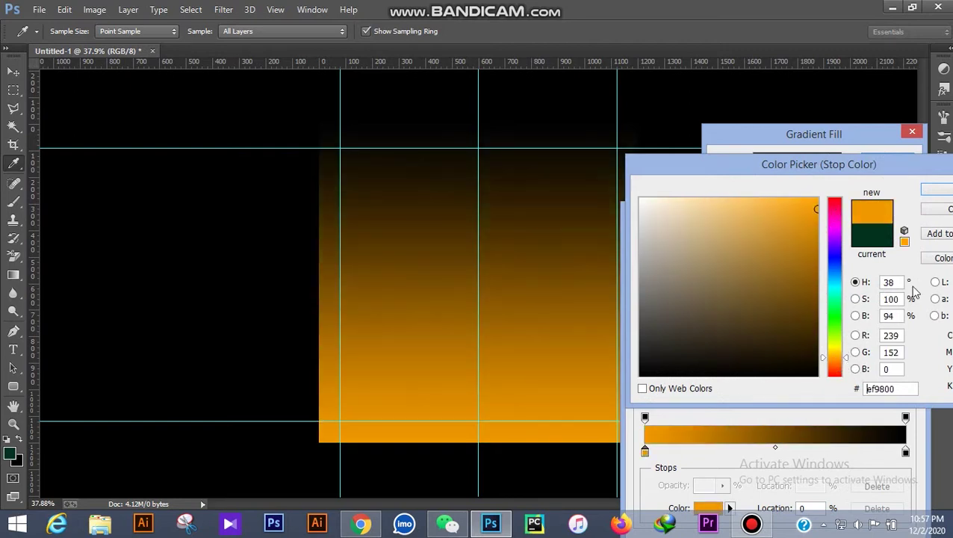
left_click(941, 191)
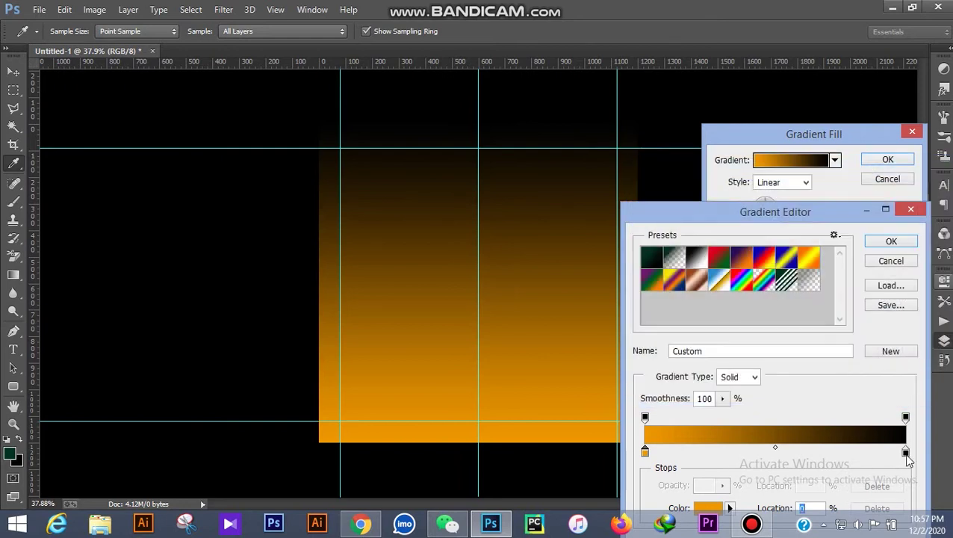
Set the gradient's end stop to a warm golden yellow
double_click(905, 452)
left_click_drag(839, 360, 839, 352)
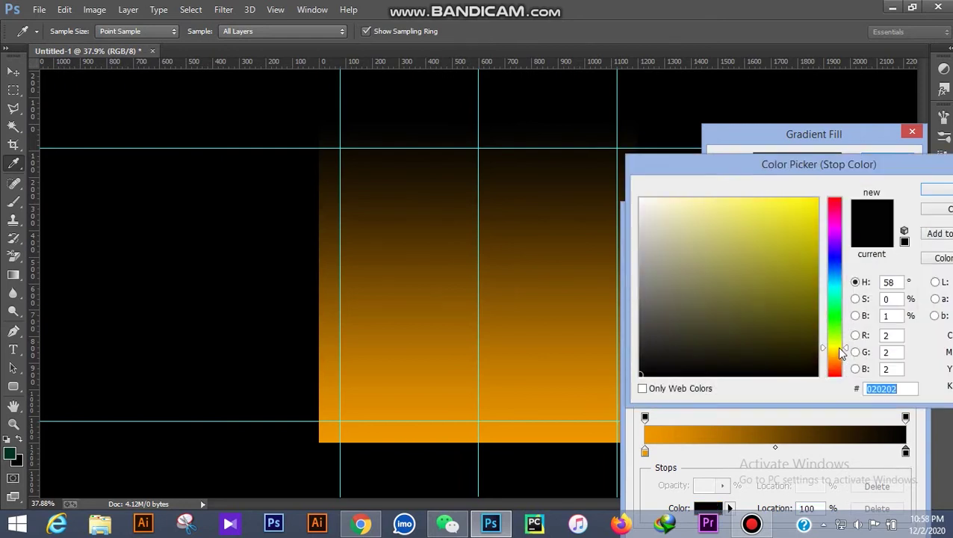
left_click(819, 201)
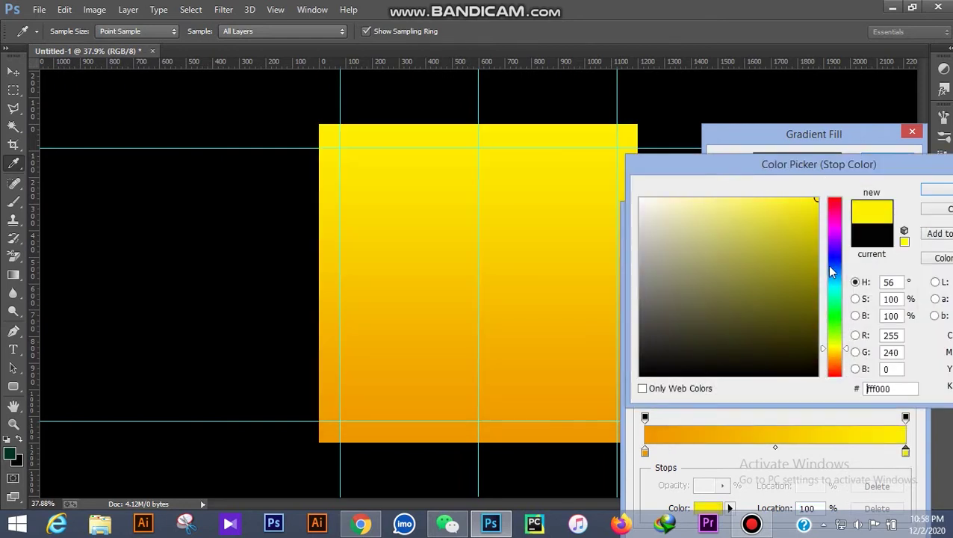
left_click_drag(839, 349, 839, 354)
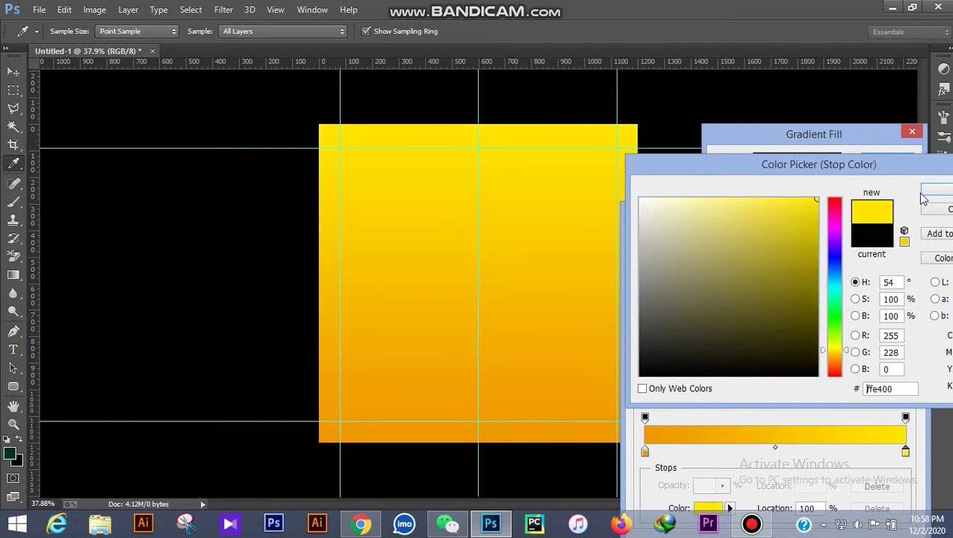
left_click_drag(843, 351, 838, 359)
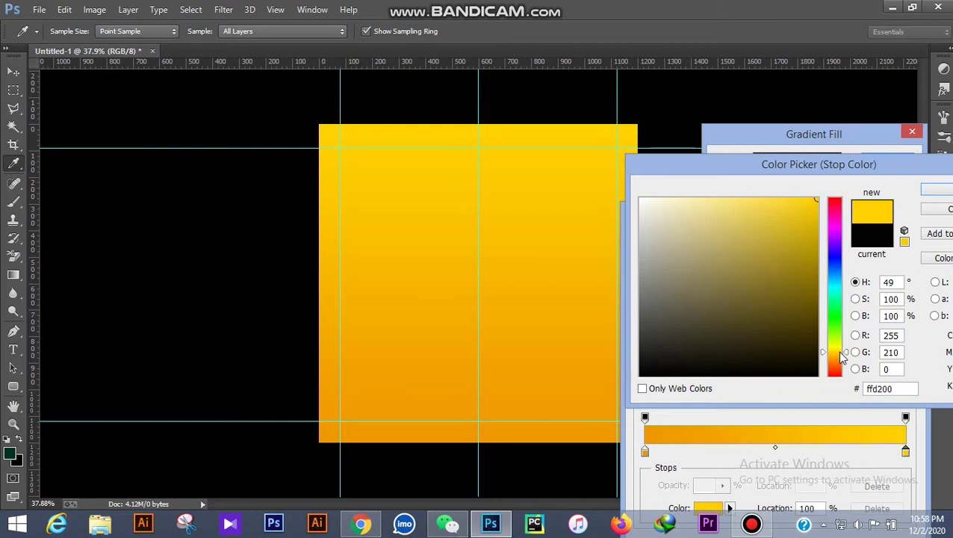
left_click(802, 200)
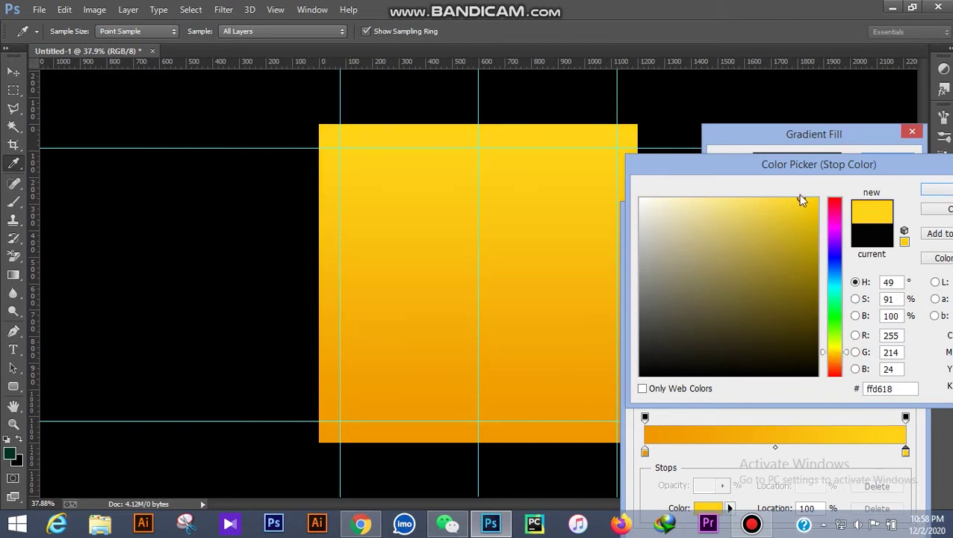
left_click(926, 191)
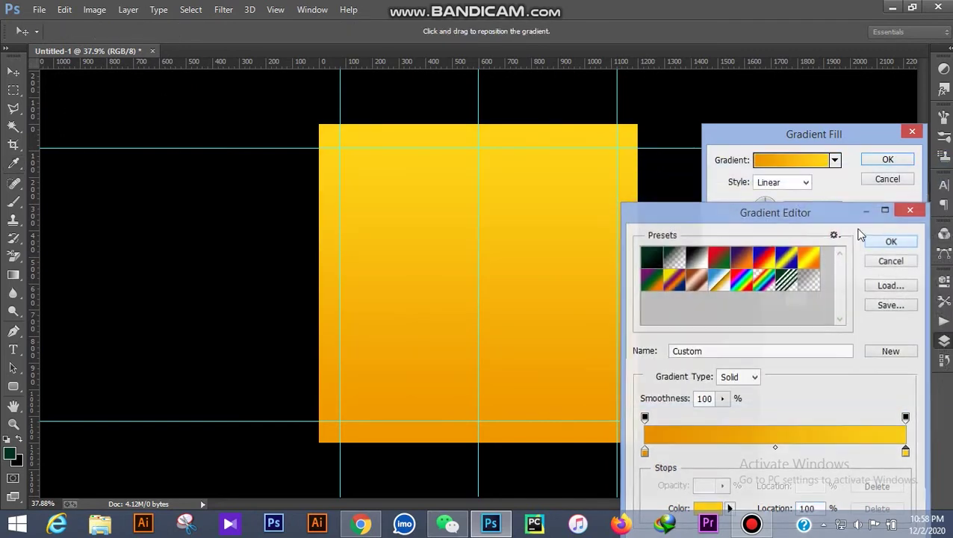
Apply the orange-to-yellow gradient fill at a -90° angle
left_click(875, 239)
left_click(766, 222)
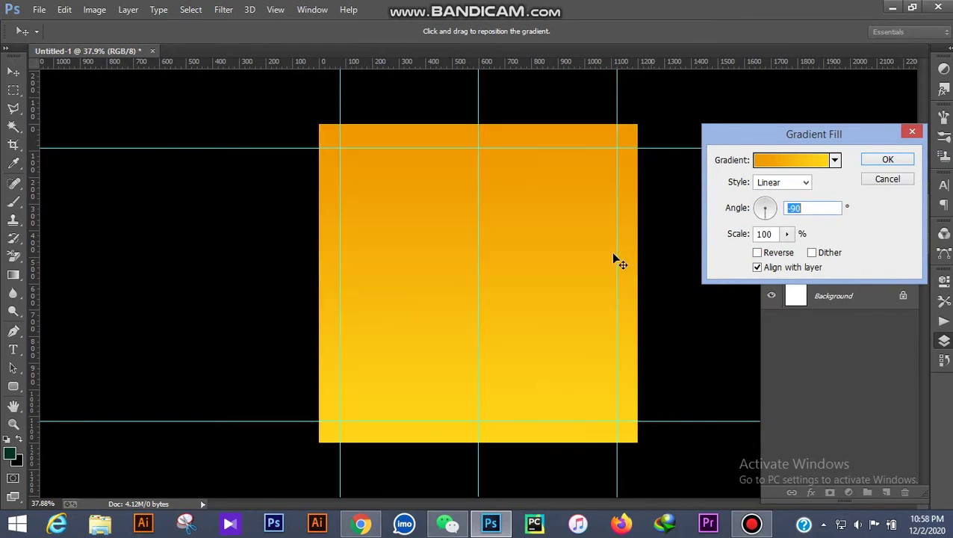
left_click(896, 161)
left_click(698, 117)
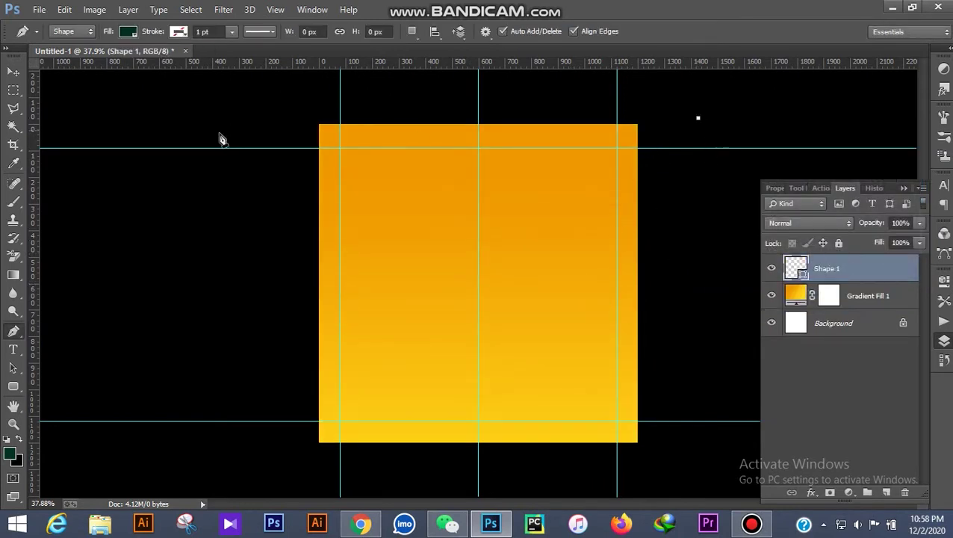
Draw a dark green shape over the canvas top with a V-shaped lower edge tipped at the centre
left_click(13, 71)
left_click(165, 260)
key("ctrl+semicolon")
scroll(328, 285, "up", 1)
key("ctrl+semicolon")
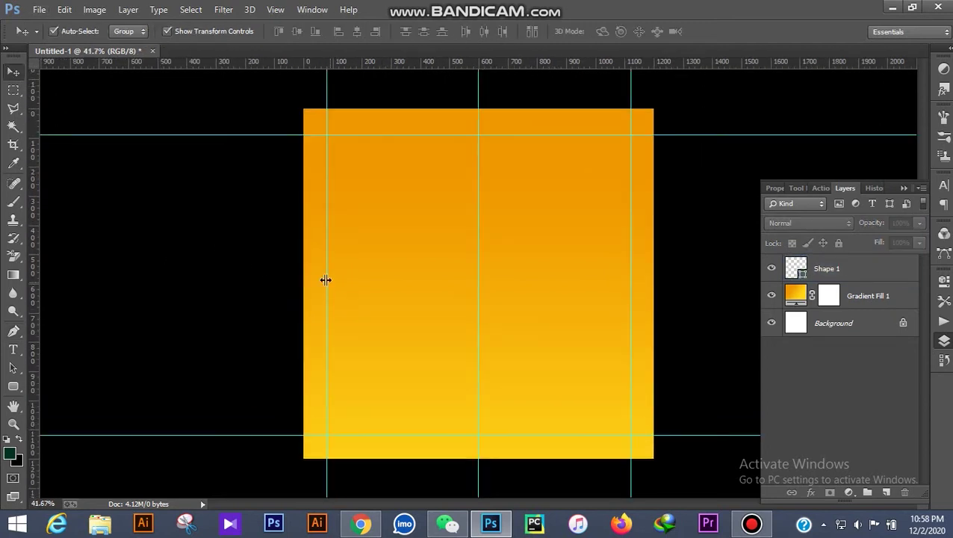
left_click(14, 331)
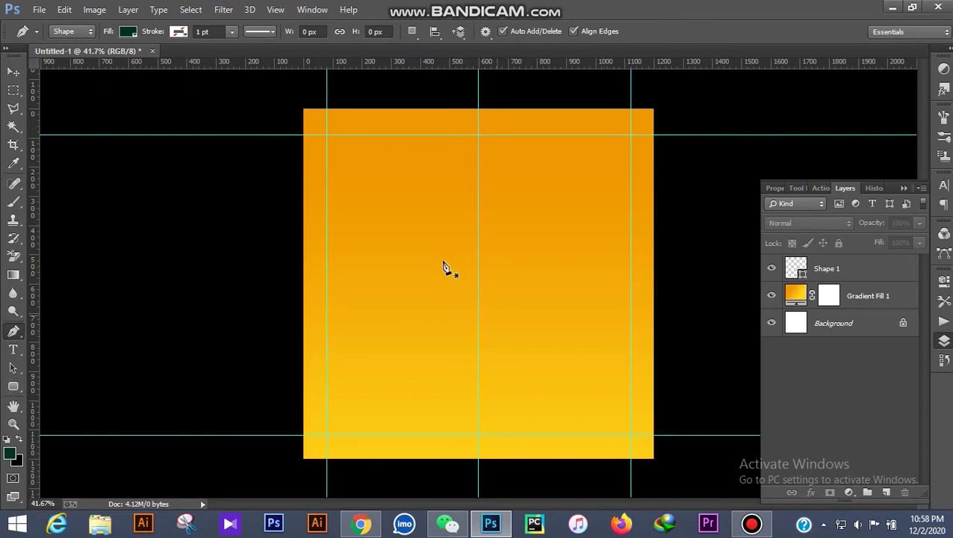
left_click(271, 211)
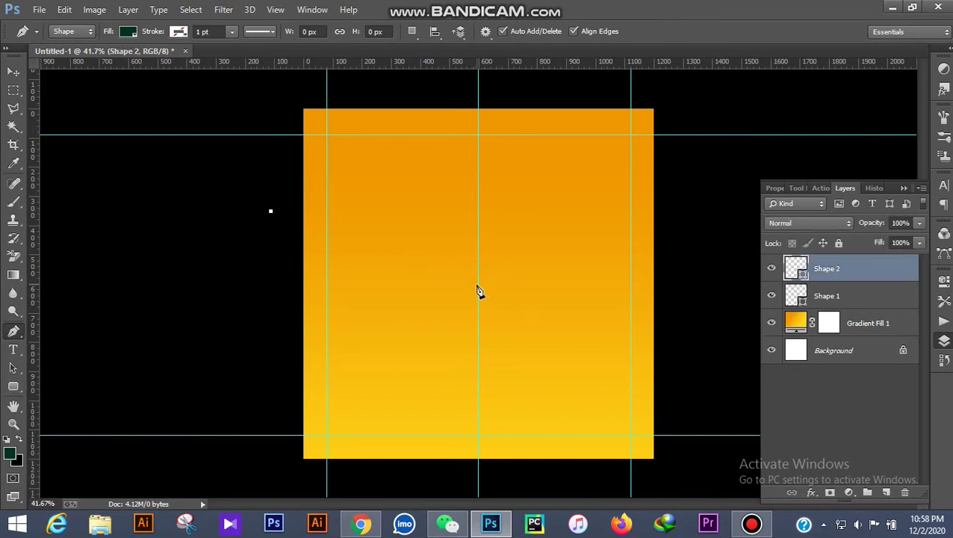
left_click(479, 285)
left_click(686, 200)
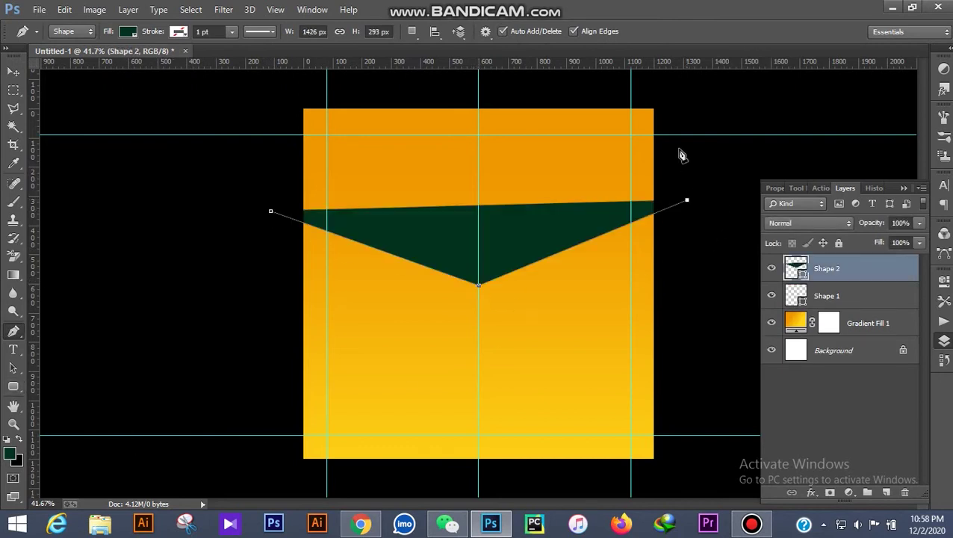
left_click(672, 84)
left_click(264, 81)
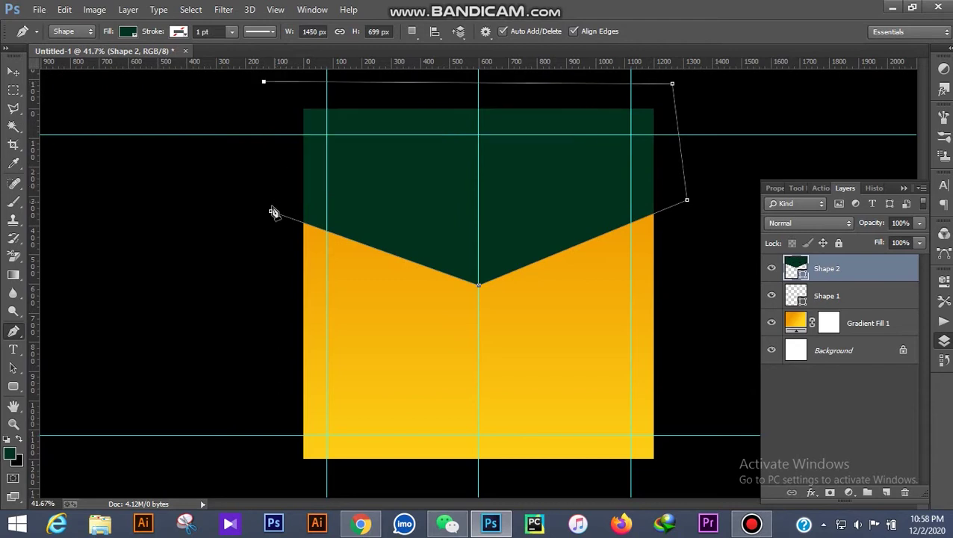
Give the V shape a 7 pt white stroke
left_click(128, 31)
left_click(128, 31)
left_click(178, 31)
left_click(131, 98)
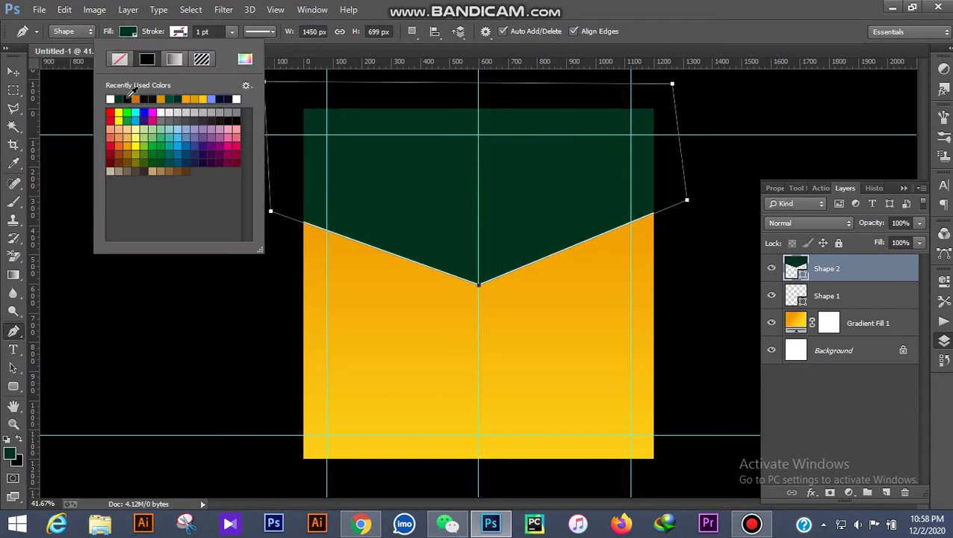
left_click(158, 37)
left_click_drag(158, 37, 180, 37)
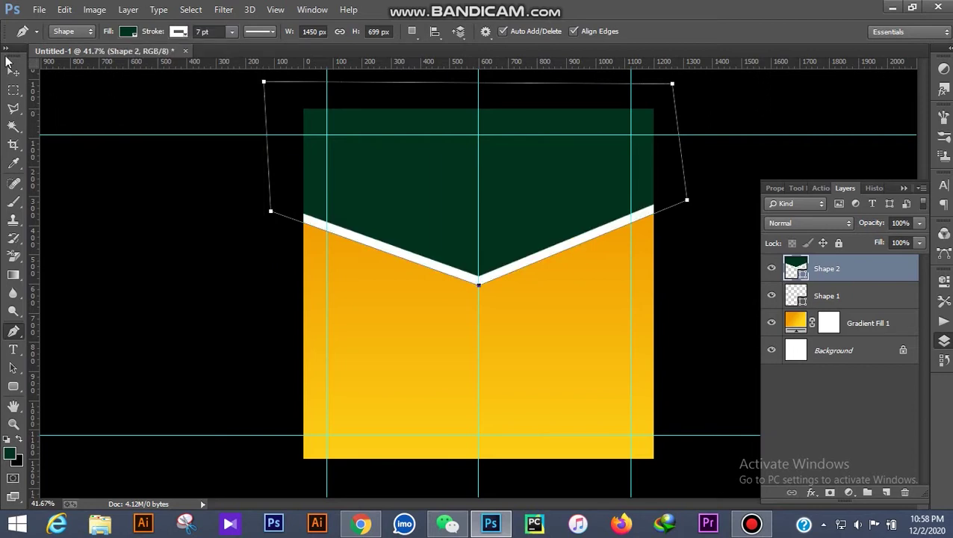
Hide the guides and nudge the green shape down slightly
left_click(13, 73)
left_click(87, 191)
scroll(553, 331, "down", 1)
key("ctrl+semicolon")
left_click(500, 238)
key("shift+Down")
key("shift+Down")
key("shift+Down")
key("shift+Down")
key("shift+Down")
left_click(642, 243)
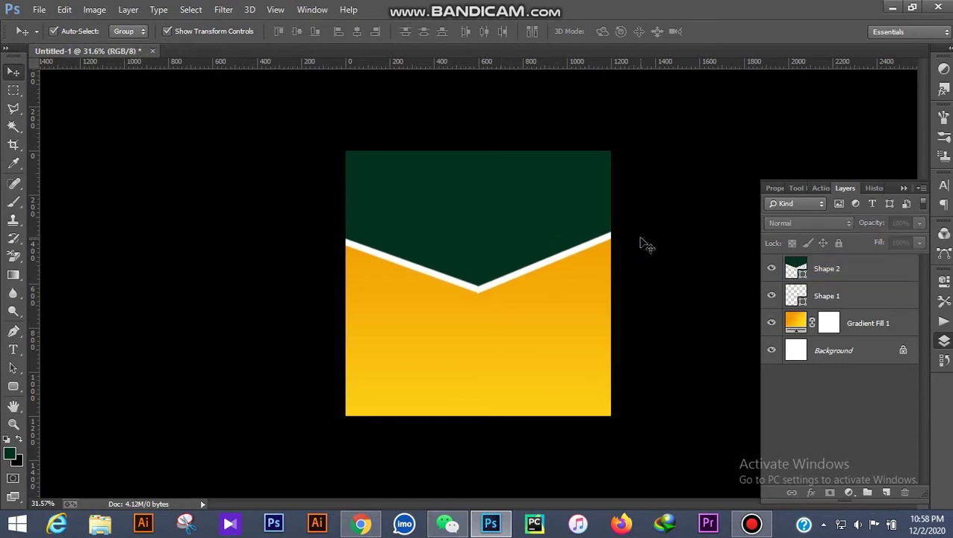
scroll(628, 282, "up", 1)
Place the 'download' paper texture from the Banner folder, scaled to cover the canvas
left_click(870, 272)
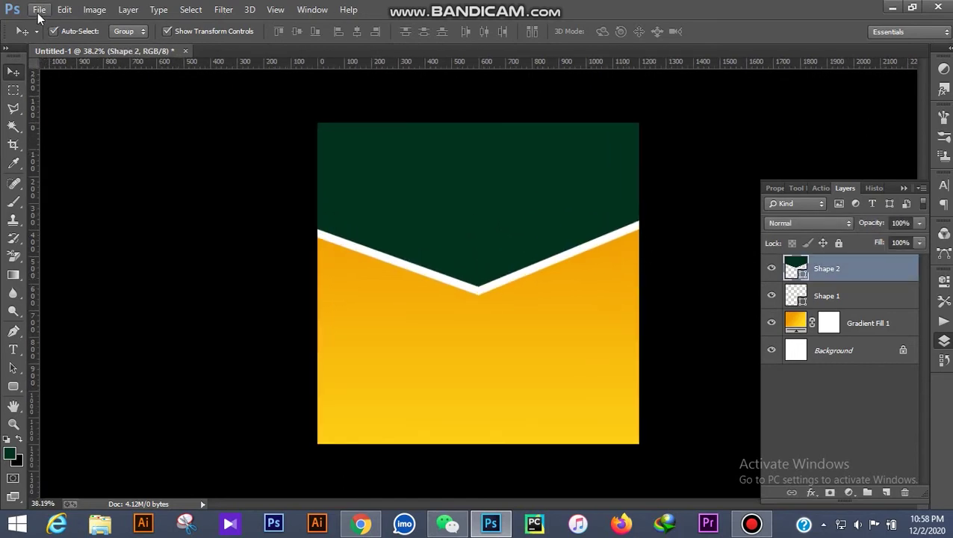
left_click(39, 10)
left_click(61, 204)
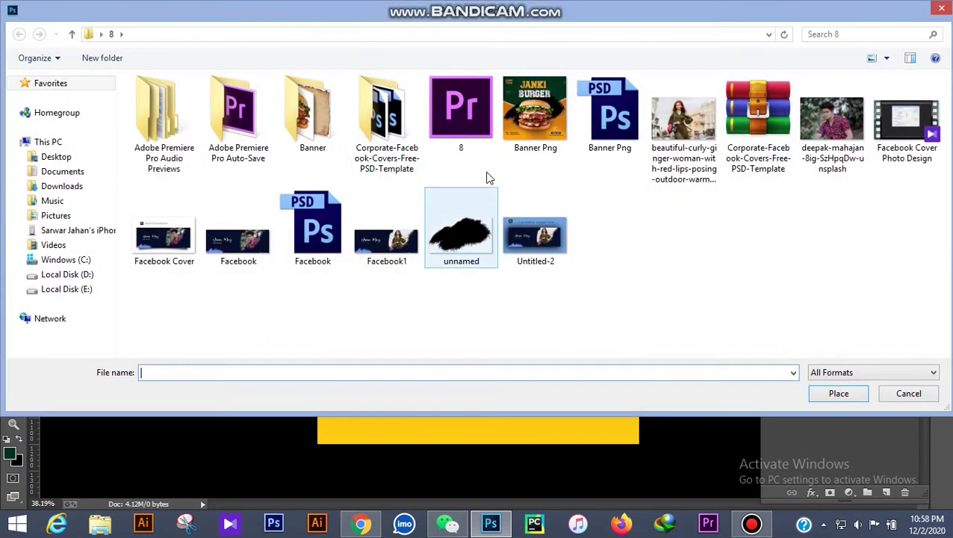
double_click(312, 112)
double_click(238, 106)
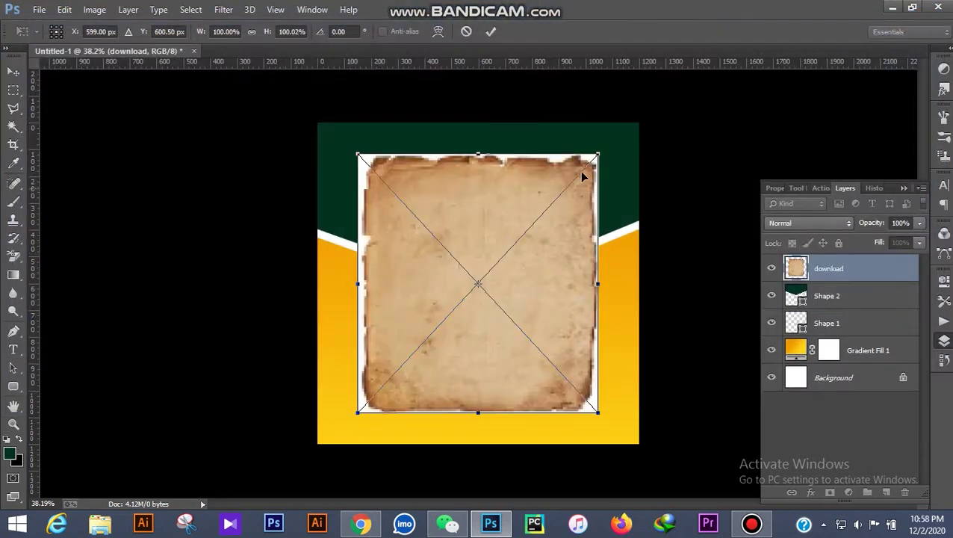
left_click_drag(599, 154, 685, 60)
left_click_drag(623, 164, 567, 219)
left_click_drag(638, 98, 677, 72)
left_click_drag(611, 187, 597, 207)
left_click(490, 31)
Set the texture layer to Multiply blend at 42% opacity
left_click(807, 222)
left_click(784, 51)
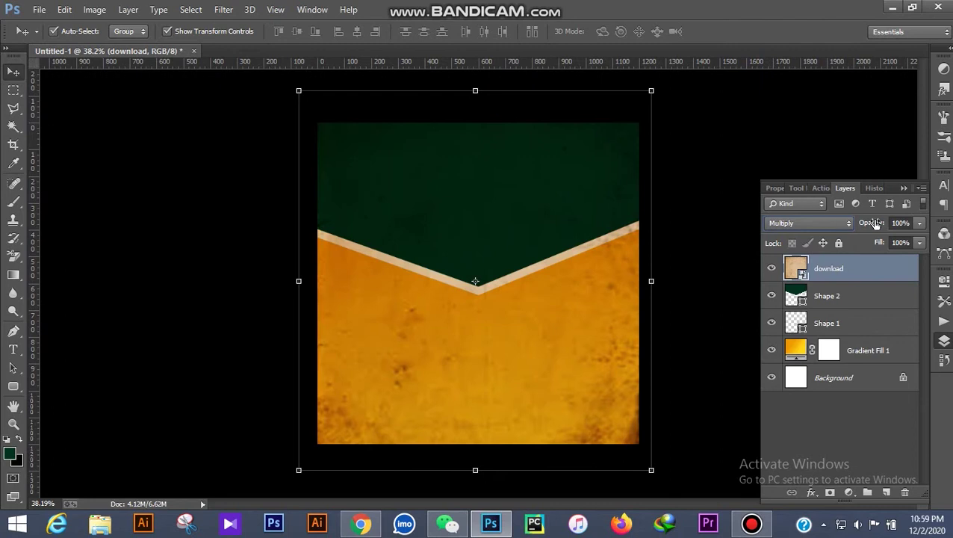
left_click_drag(858, 224, 834, 232)
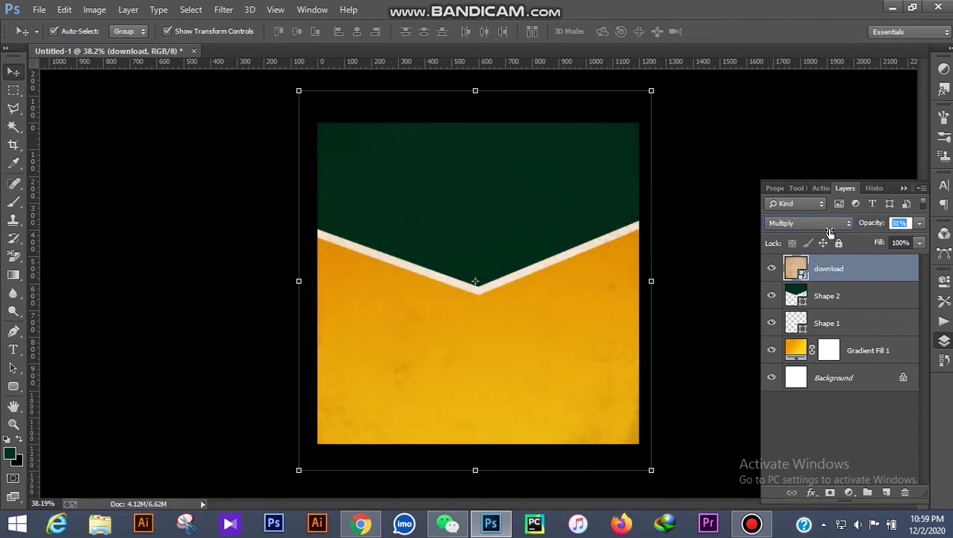
left_click(728, 171)
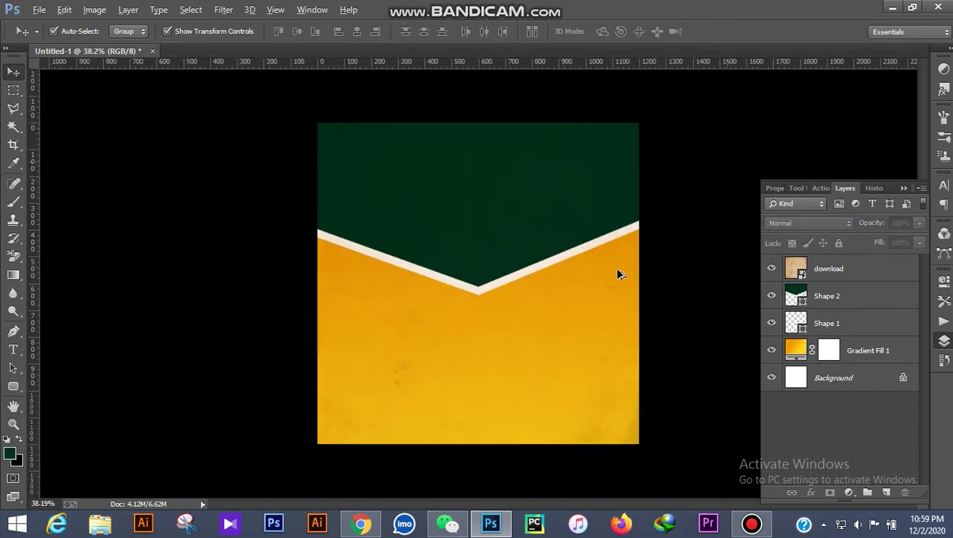
left_click(36, 9)
left_click(75, 209)
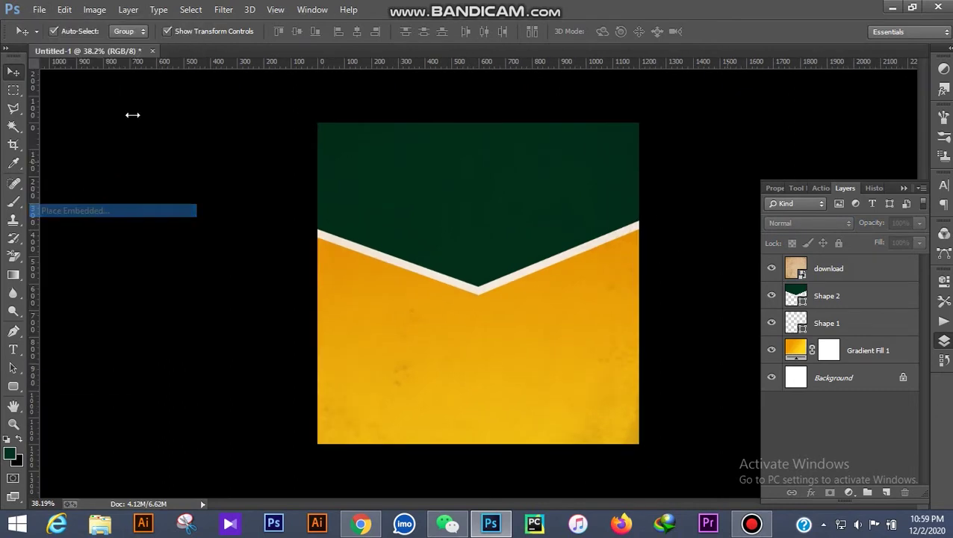
Place the 'unnamed' black splash from folder 8, enlarged and centred on the banner
left_click(72, 34)
double_click(460, 227)
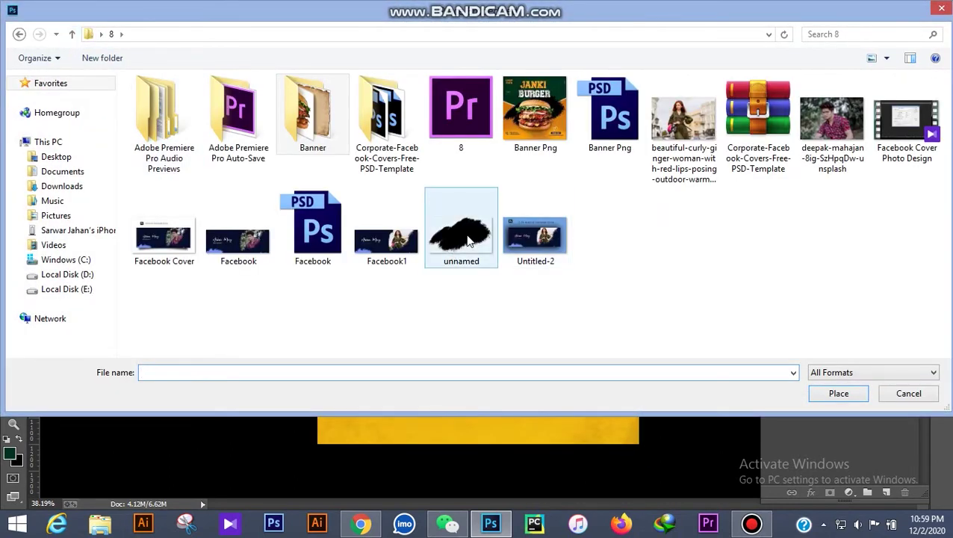
left_click_drag(640, 194, 655, 185)
left_click_drag(583, 251, 570, 257)
left_click_drag(645, 186, 646, 185)
left_click_drag(610, 253, 611, 272)
left_click(490, 32)
left_click(39, 9)
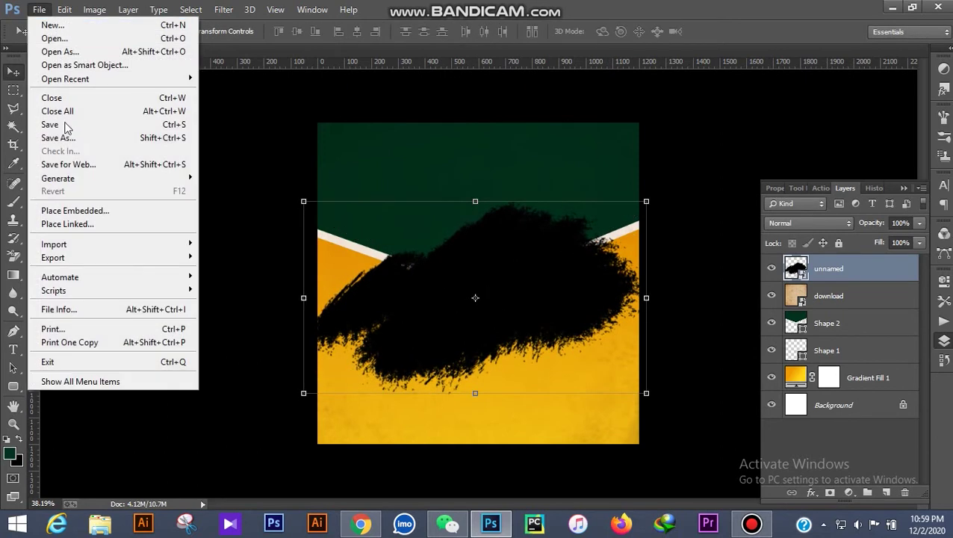
left_click(90, 207)
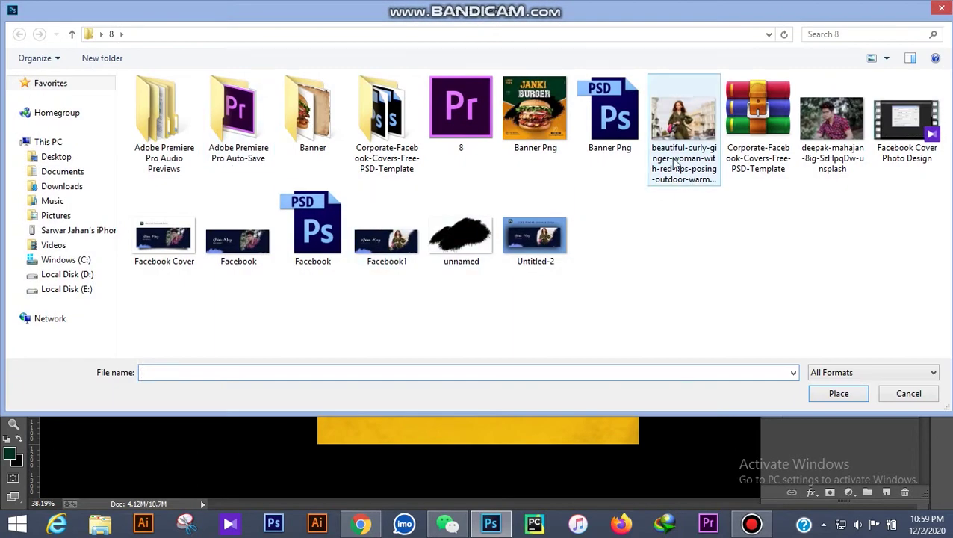
Place the burger_sandwich photo from the Banner folder at about 20% scale near the centre
double_click(325, 111)
double_click(161, 117)
left_click_drag(633, 132, 515, 248)
left_click_drag(456, 292, 514, 254)
left_click_drag(575, 215, 599, 191)
left_click_drag(519, 242, 517, 271)
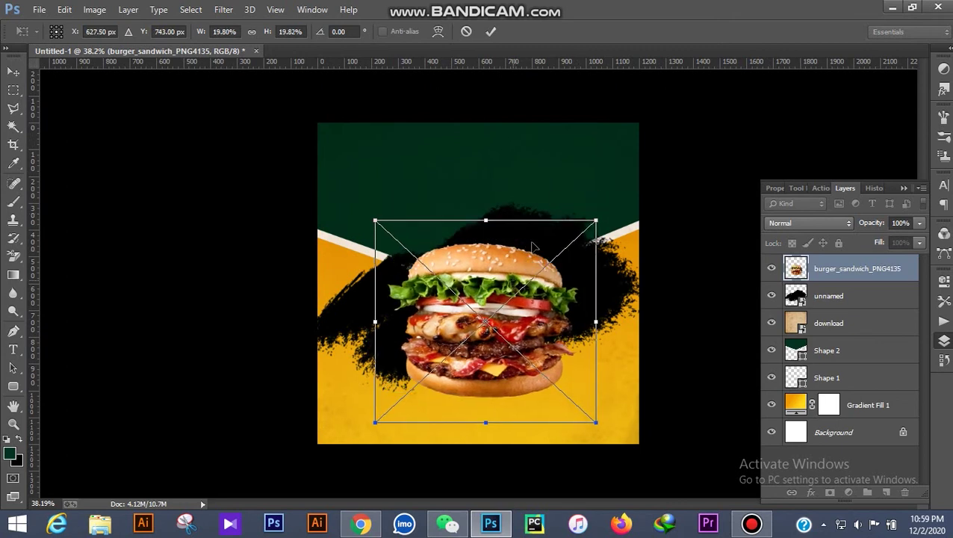
left_click(492, 32)
scroll(519, 279, "up", 1)
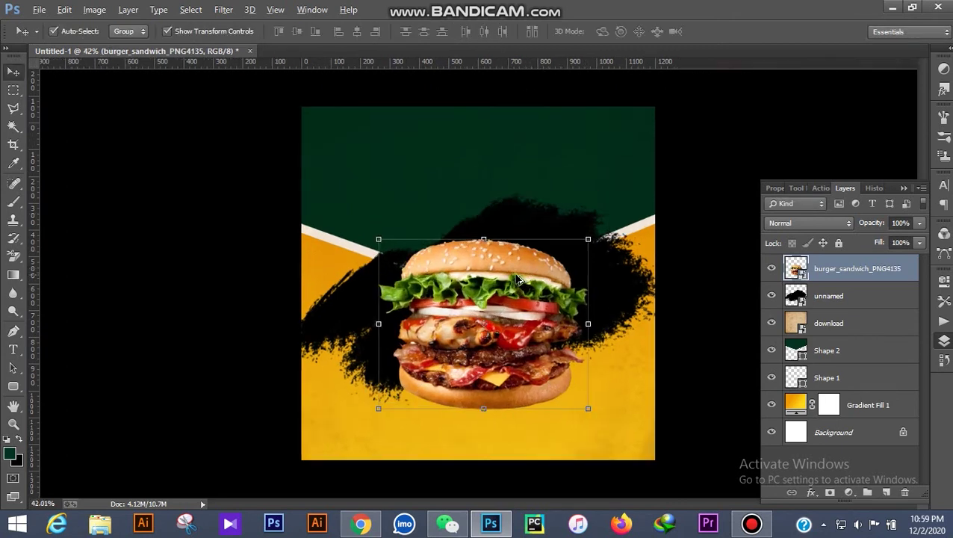
Resize the black splash to about 55% width and move the burger up over it
left_click(641, 271)
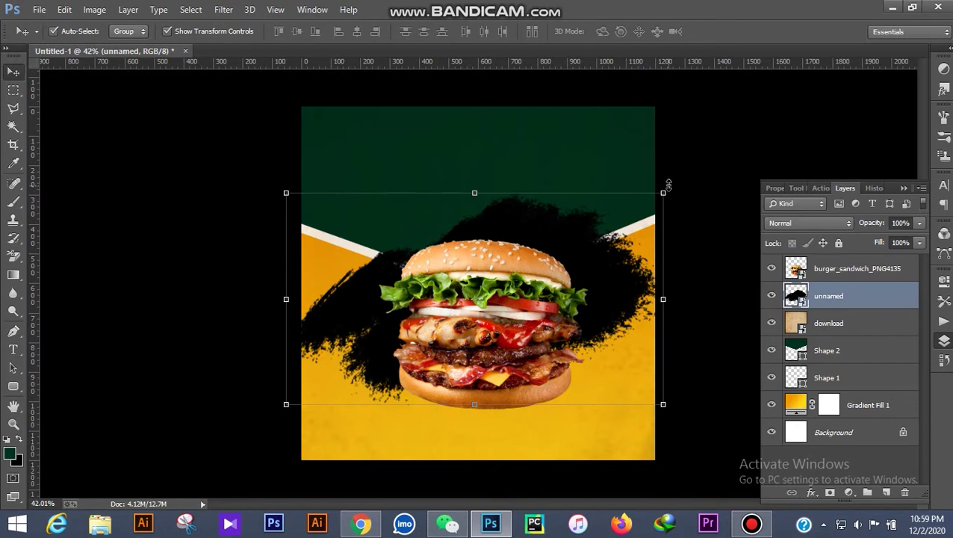
key("ctrl+t")
left_click_drag(656, 205, 586, 242)
left_click_drag(644, 203, 654, 195)
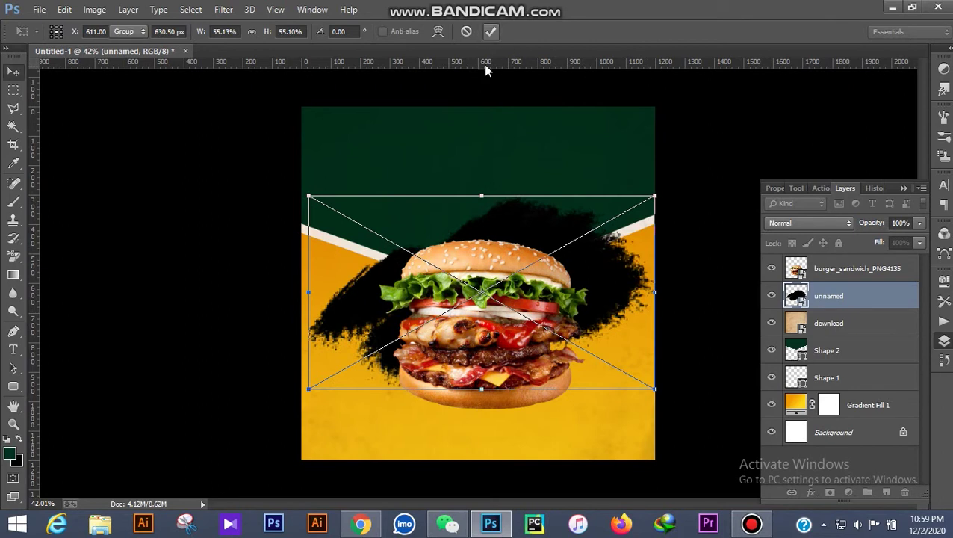
key("Return")
left_click_drag(538, 231, 529, 247)
left_click(534, 247)
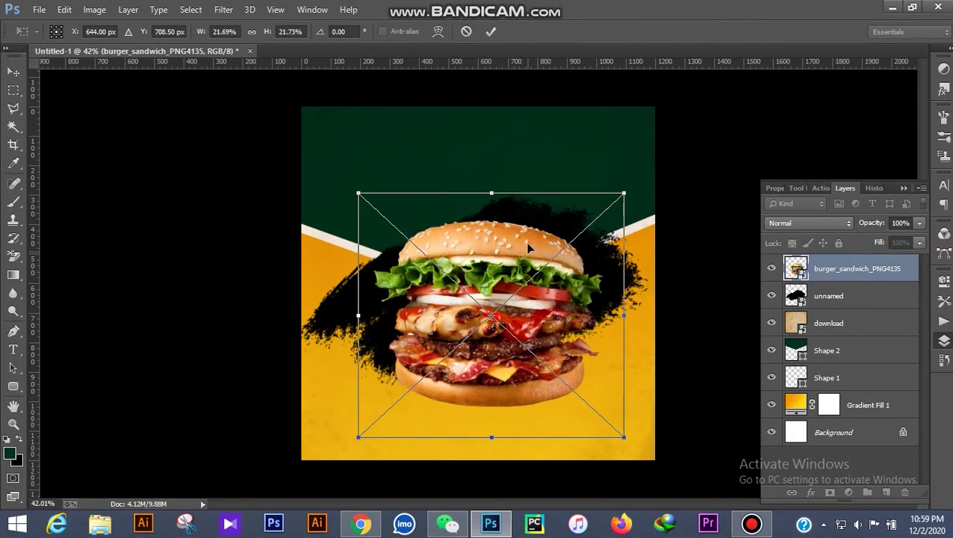
left_click(489, 33)
scroll(530, 242, "down", 1)
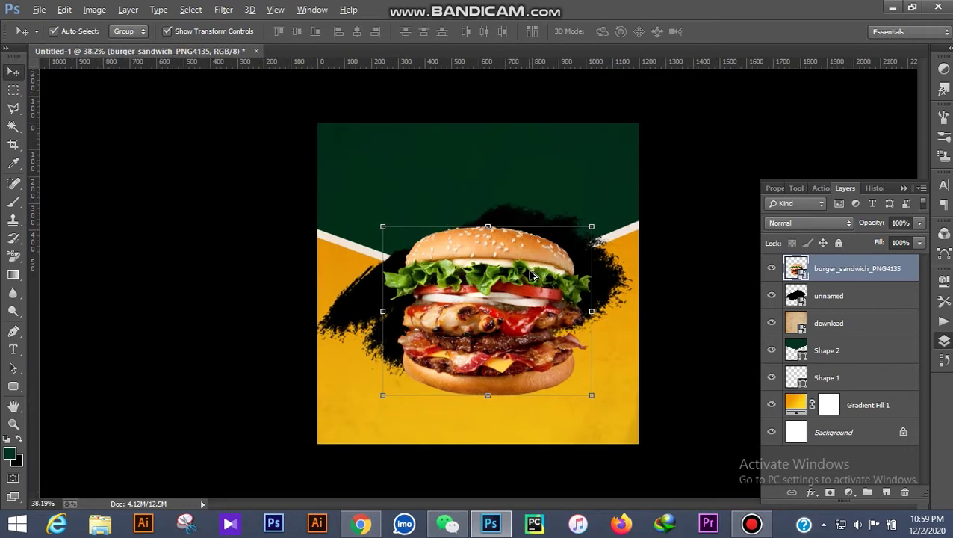
scroll(532, 248, "up", 2)
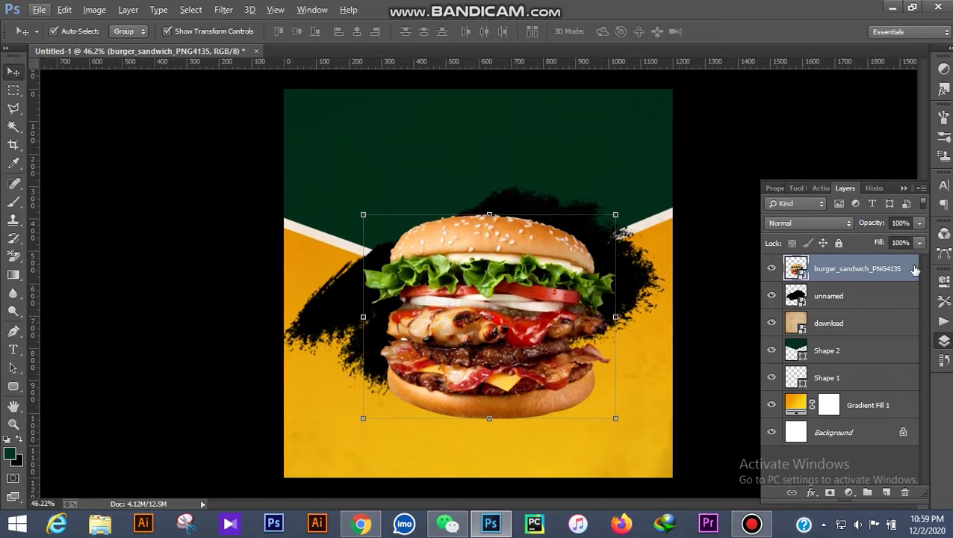
Add a 38 px Drop Shadow to the burger, offset down beneath it
double_click(914, 270)
left_click(602, 284)
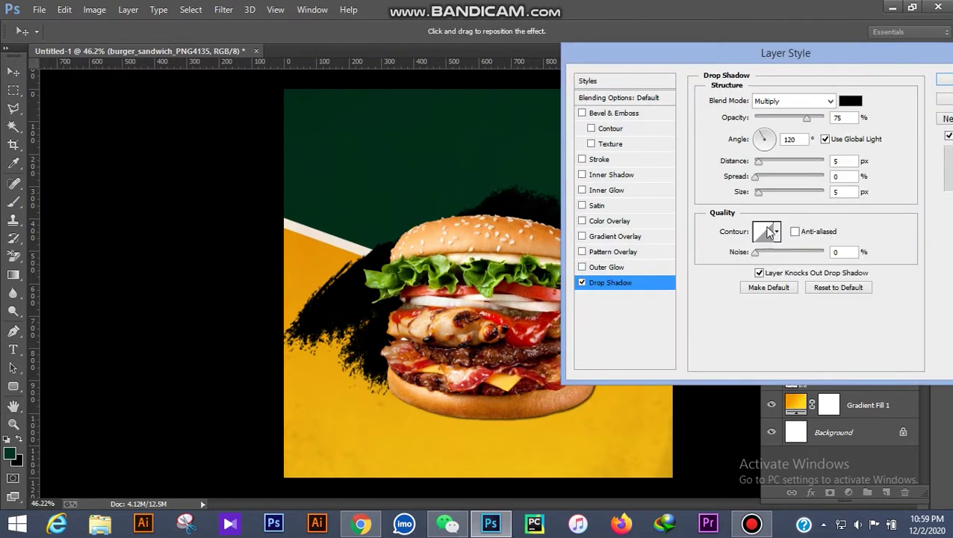
left_click_drag(761, 195, 770, 196)
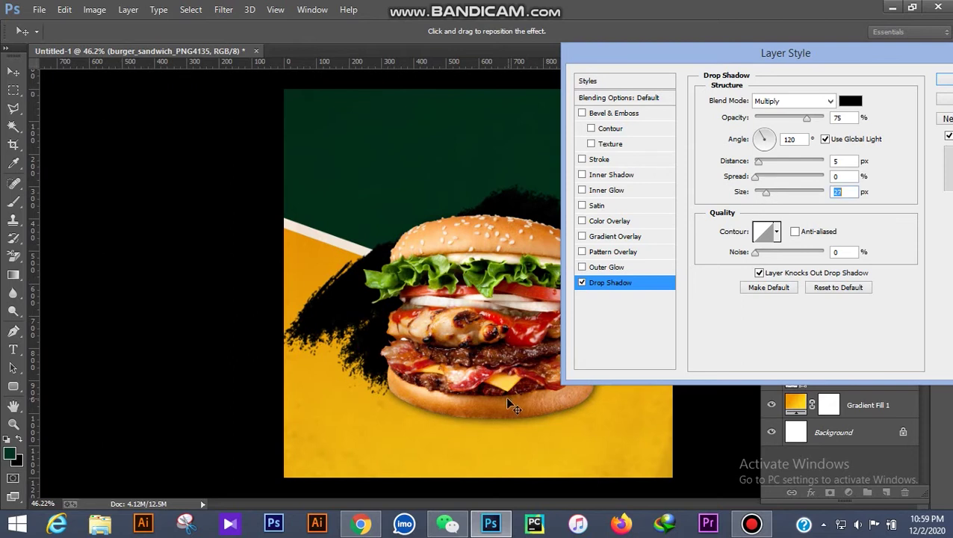
left_click_drag(505, 396, 533, 390)
left_click(944, 81)
scroll(696, 244, "down", 2)
left_click(698, 245)
scroll(634, 291, "up", 2)
scroll(634, 292, "down", 3)
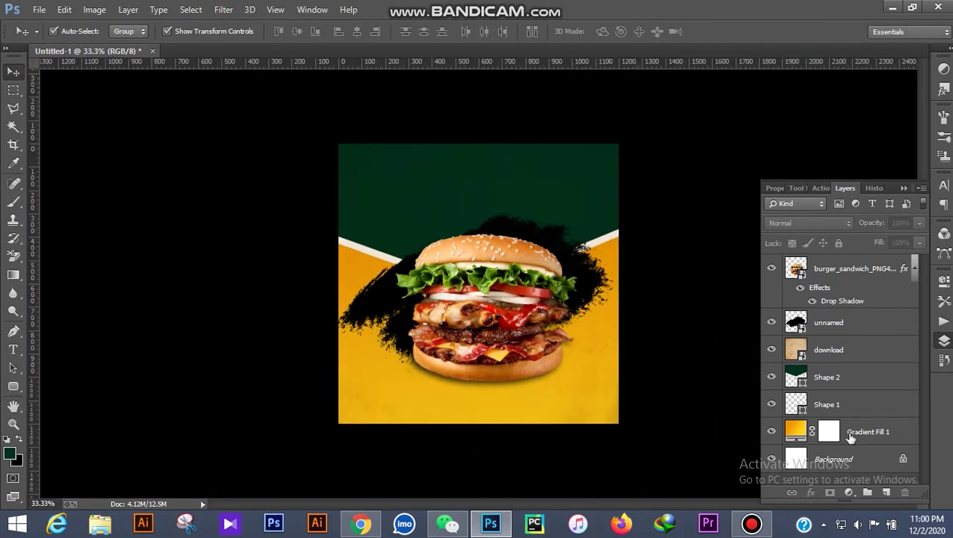
On a new layer above the splash, brush orange e39204 at 22% opacity over the lower banner
left_click(847, 321)
left_click(885, 492)
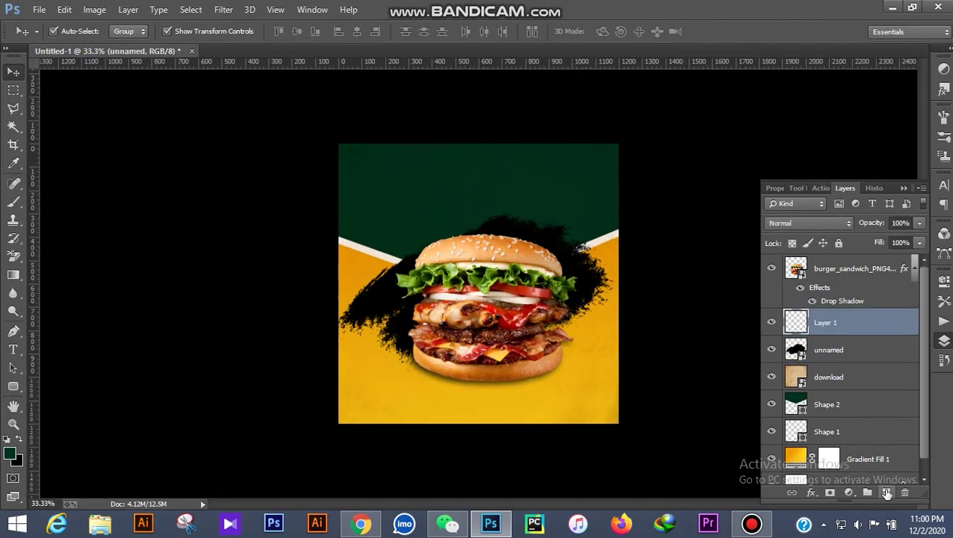
left_click(21, 202)
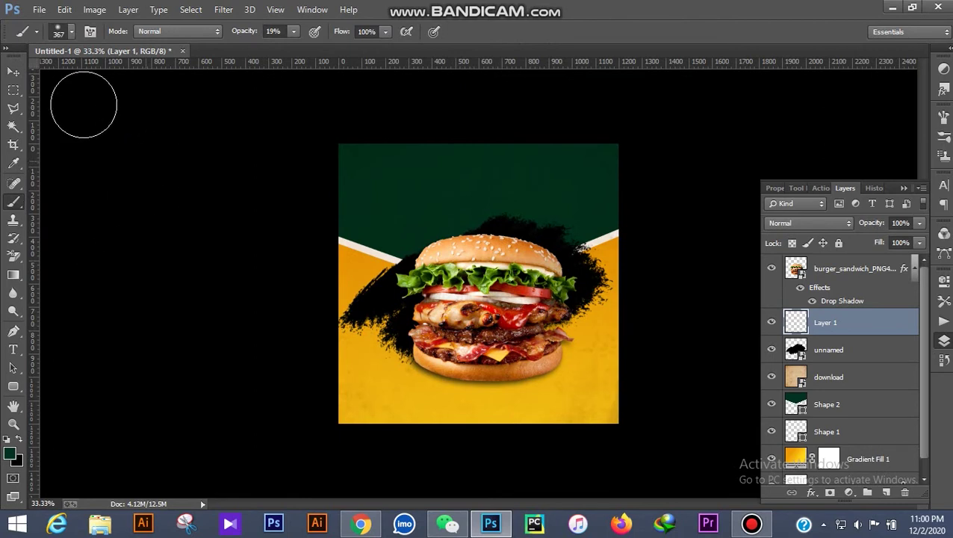
left_click(10, 452)
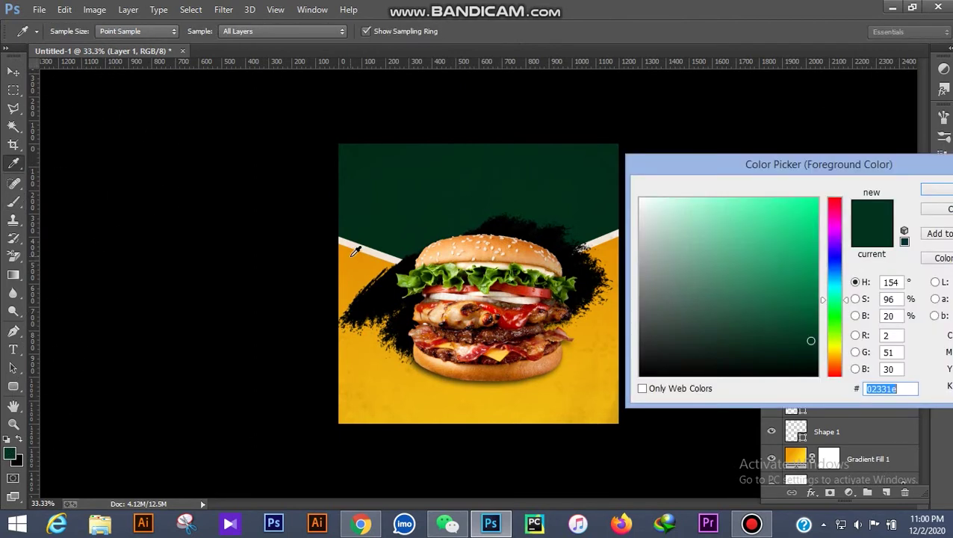
left_click(366, 263)
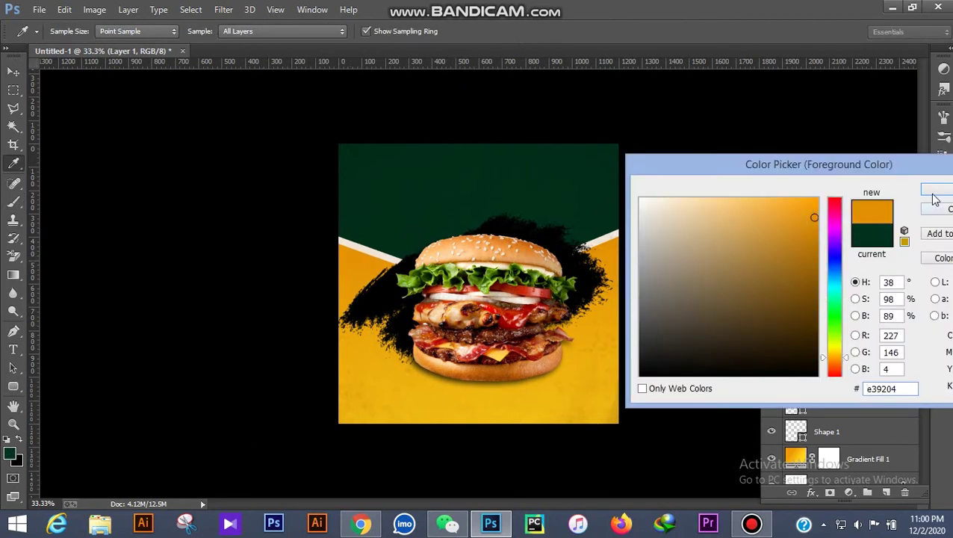
left_click(935, 194)
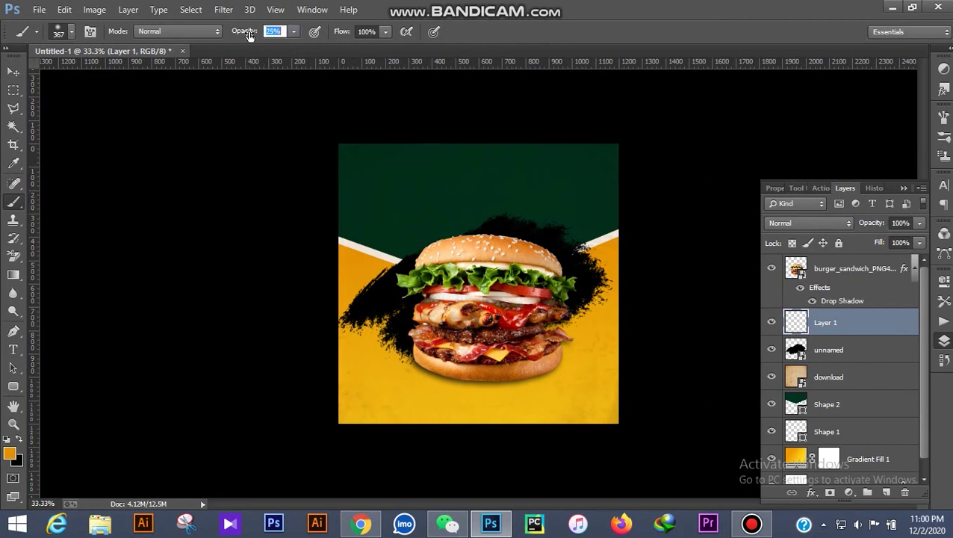
left_click_drag(246, 35, 246, 36)
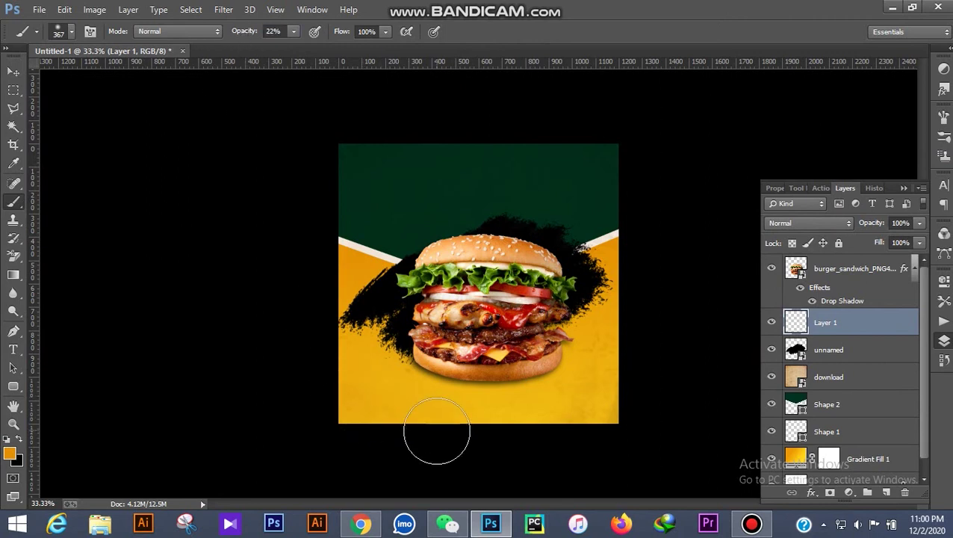
mouse_move(675, 388)
left_mouse_down()
mouse_move(509, 451)
mouse_move(577, 446)
mouse_move(645, 382)
mouse_move(625, 434)
left_mouse_up()
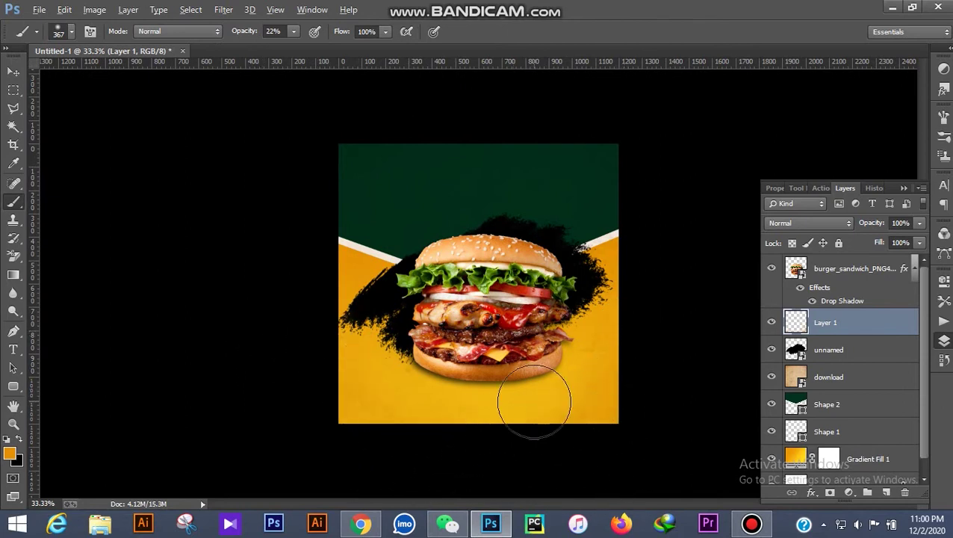
scroll(522, 399, "up", 1)
left_click(13, 349)
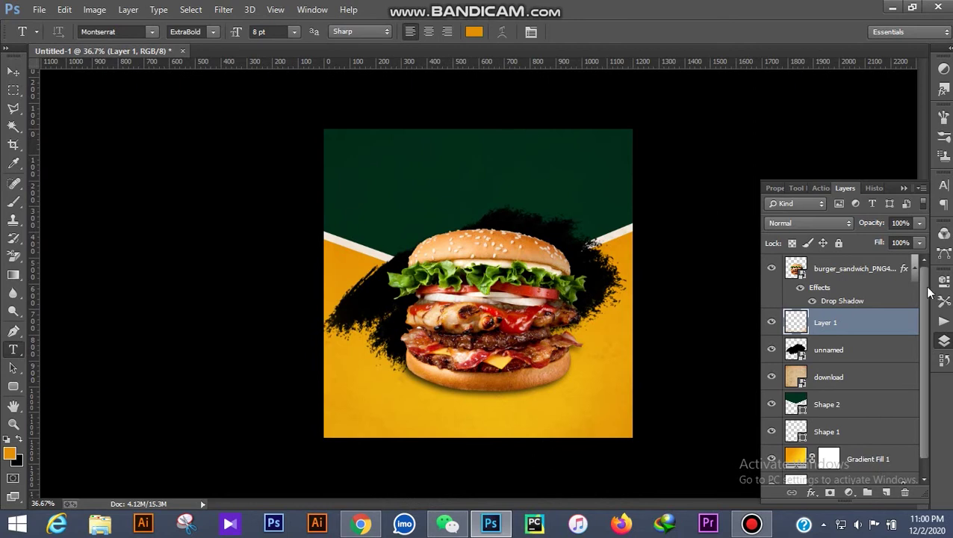
Choose the Dark College font and start a text block above the burger layer
left_click(851, 278)
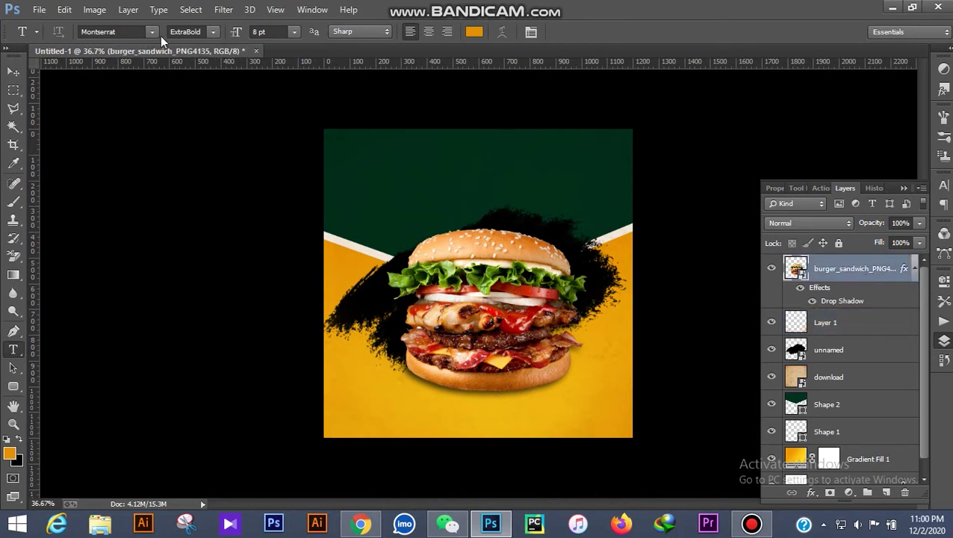
left_click(154, 33)
scroll(213, 320, "up", 15)
scroll(214, 323, "up", 8)
scroll(216, 338, "up", 3)
scroll(251, 269, "up", 10)
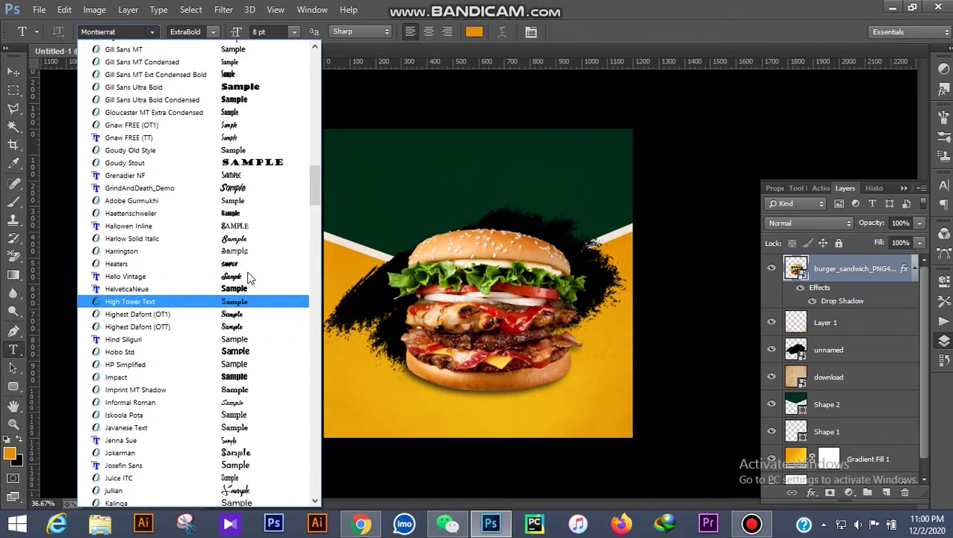
scroll(251, 279, "up", 7)
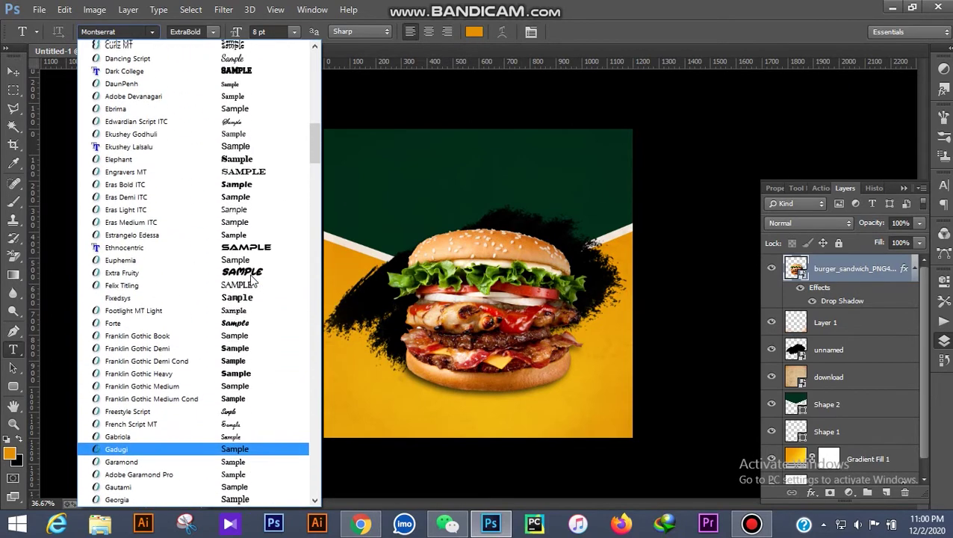
left_click(238, 203)
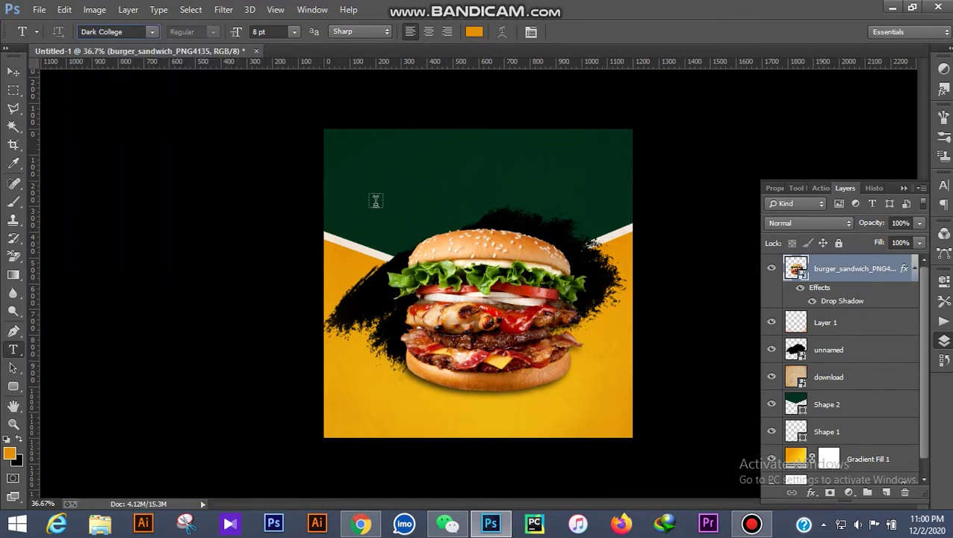
left_click(444, 173)
Split JANKI BURGER onto two centred lines and remove the trailing space after JANKI
left_click(297, 33)
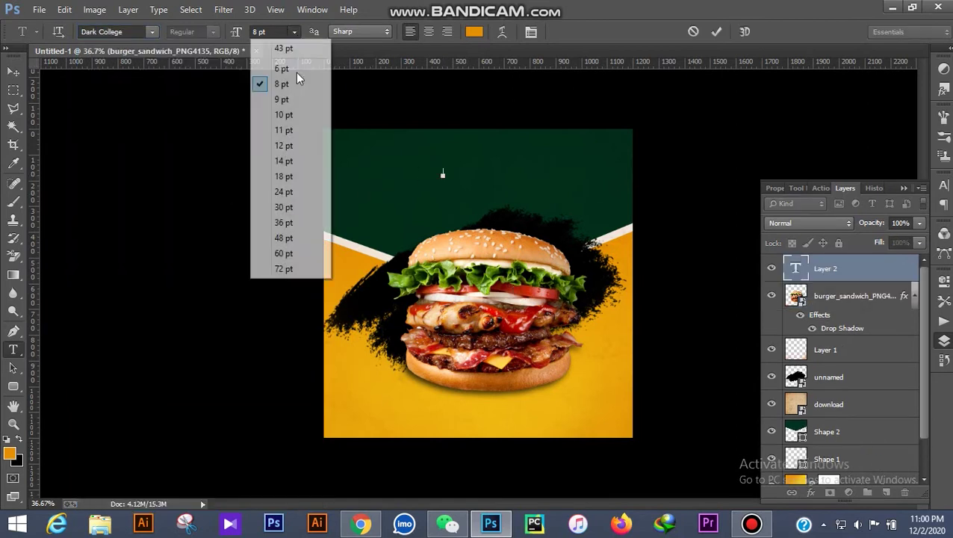
left_click(284, 158)
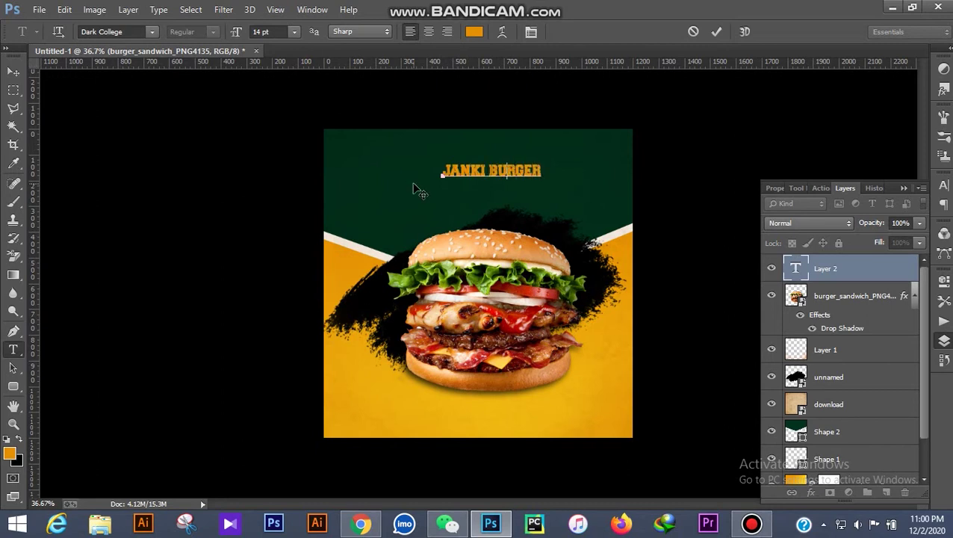
key("Return")
key("ctrl+a")
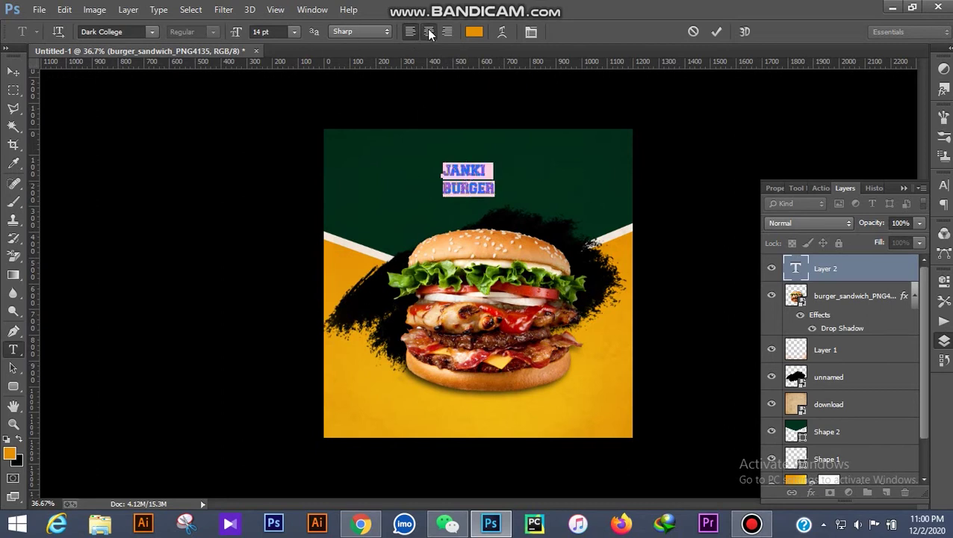
left_click(429, 33)
left_click(463, 166)
key("BackSpace")
Colour the word BURGER white
left_click_drag(470, 187, 404, 187)
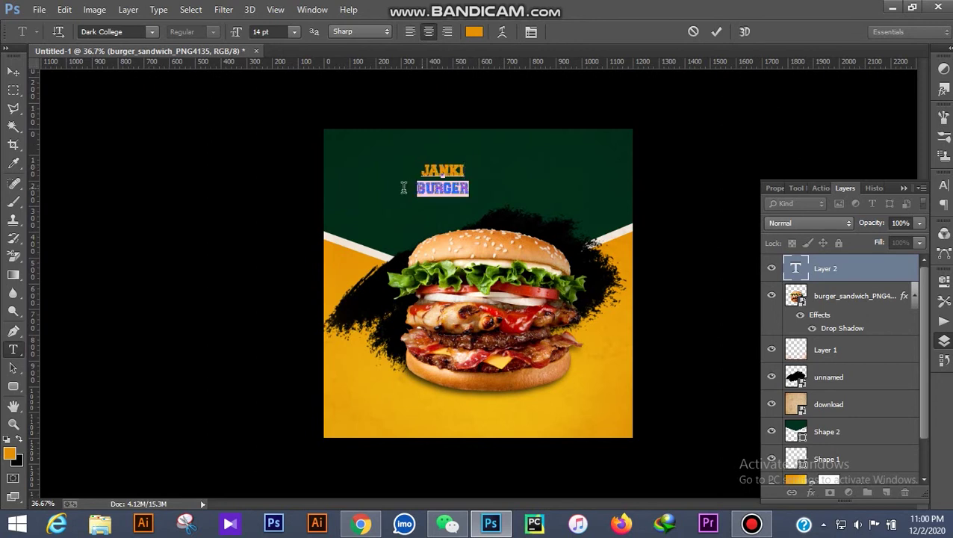
left_click(474, 31)
left_click(640, 199)
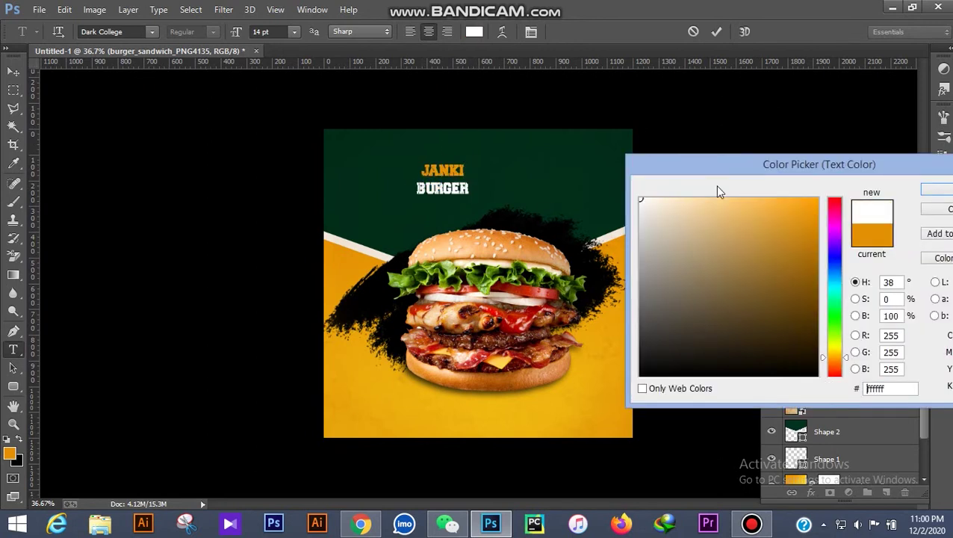
left_click(943, 191)
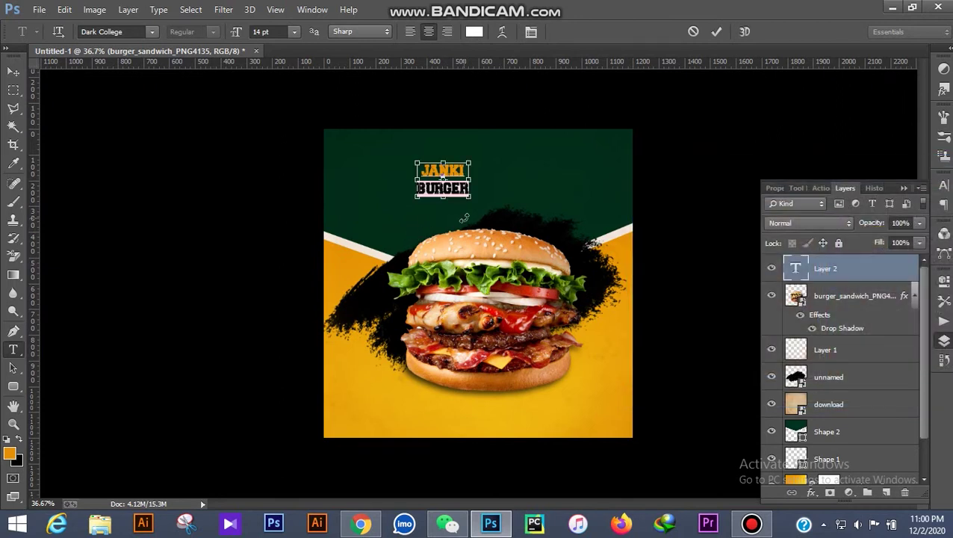
Set the whole heading to 36 pt, commit it, and shift it slightly right
key("ctrl+a")
left_click(293, 33)
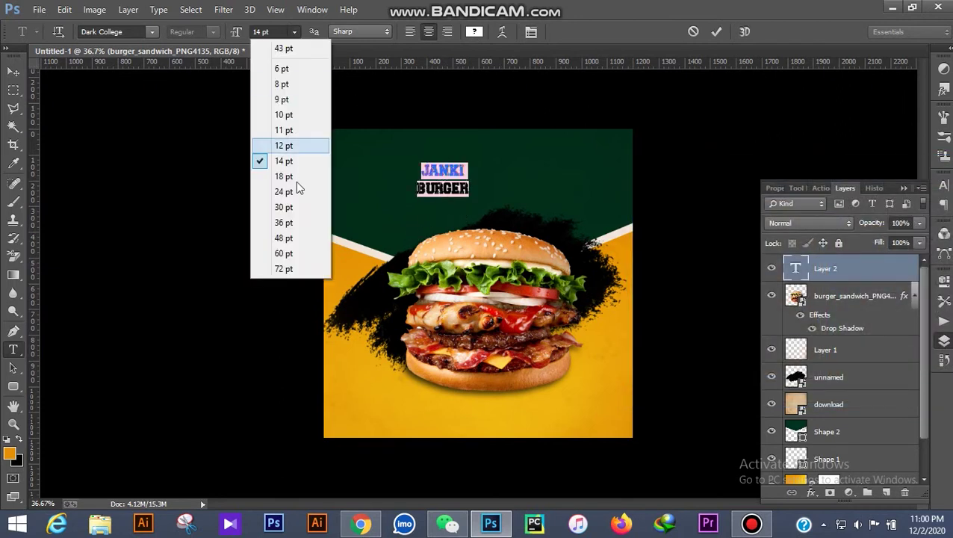
left_click(298, 224)
left_click(13, 71)
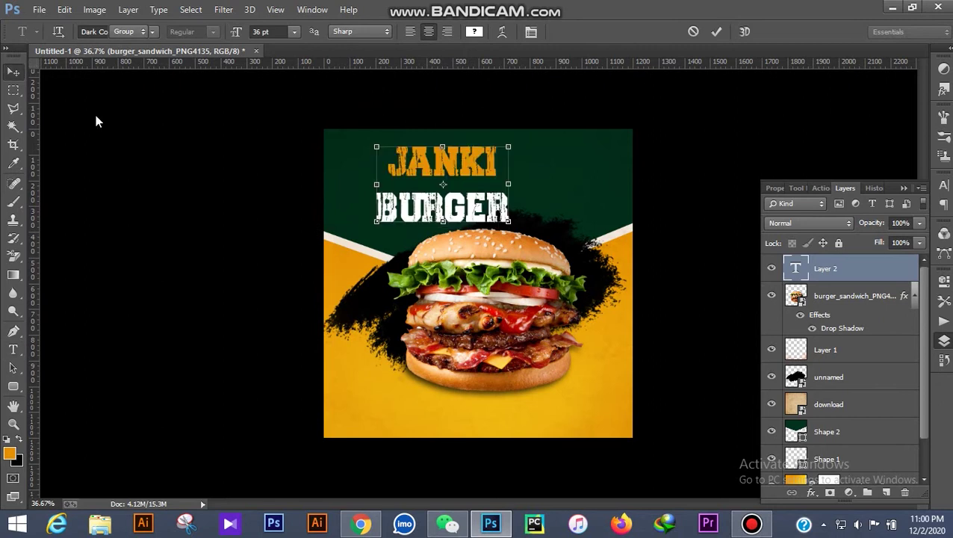
key("ctrl+0")
left_click_drag(487, 143, 533, 141)
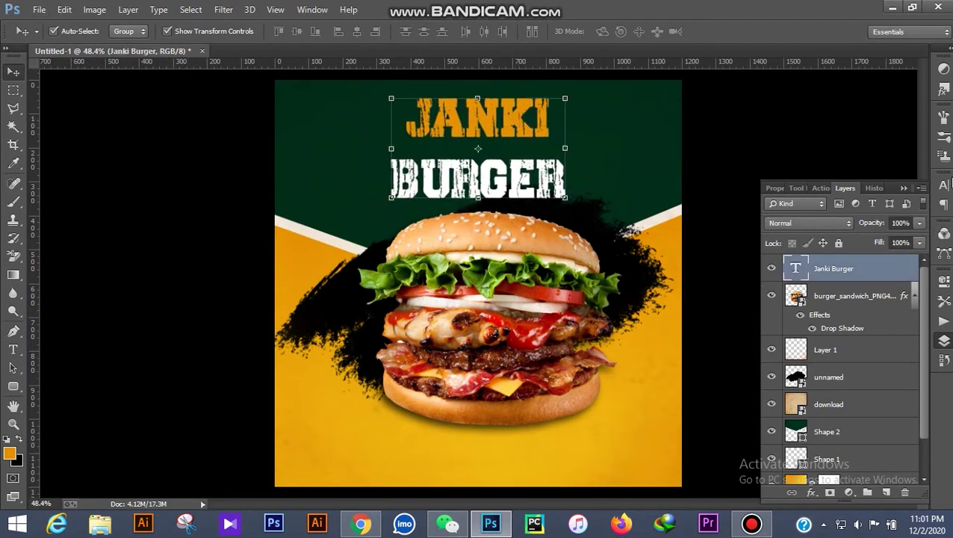
Set the heading's leading to 36 pt and nudge the heading and burger group slightly down
left_click(944, 184)
left_click(915, 213)
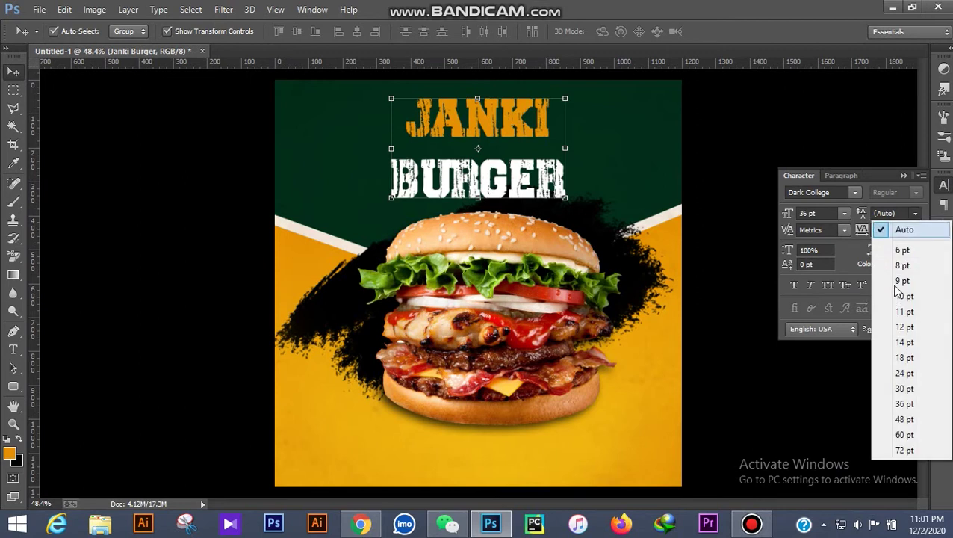
left_click(904, 404)
left_click_drag(510, 119, 506, 124)
key("ctrl+minus")
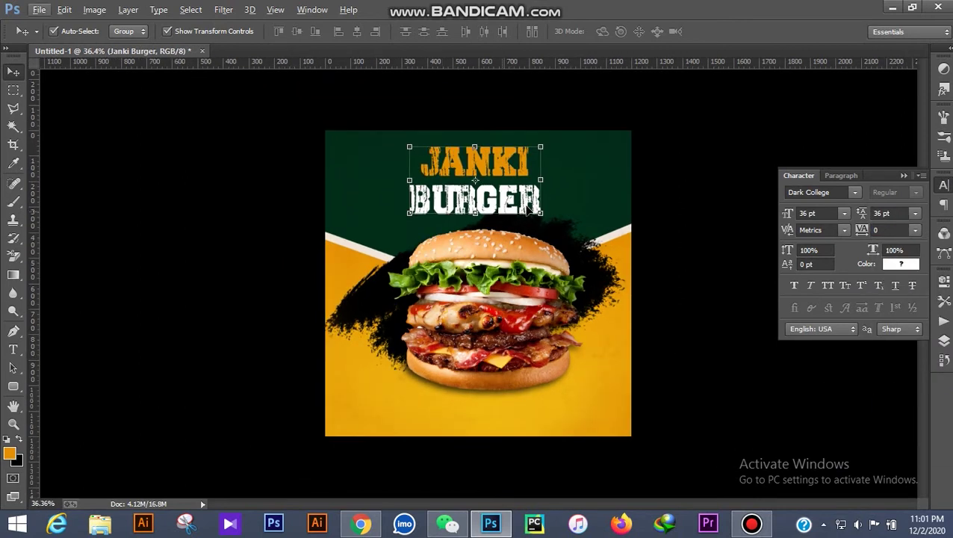
key("ctrl+semicolon")
key("ctrl+plus")
left_click_drag(512, 129, 513, 136)
key("ctrl+minus")
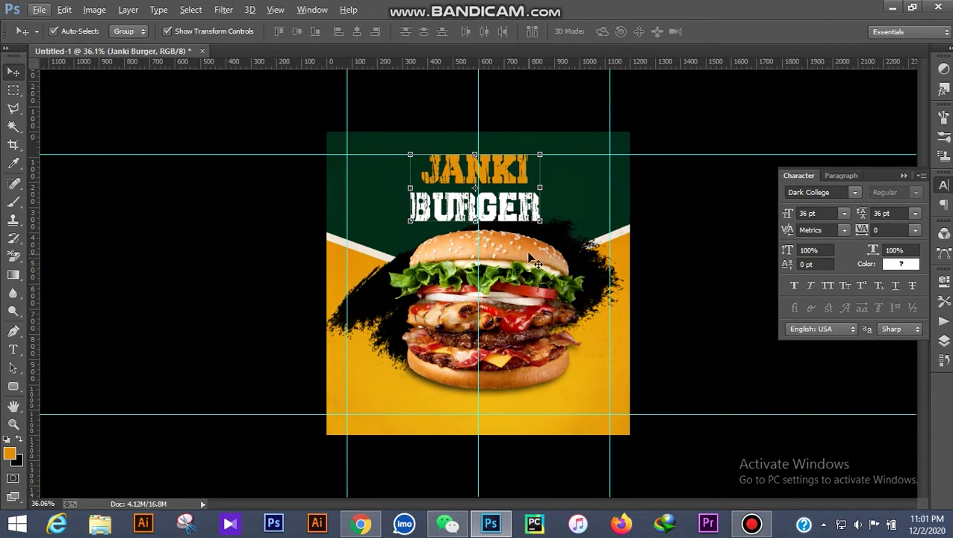
left_click(532, 258)
left_click_drag(605, 280, 602, 285)
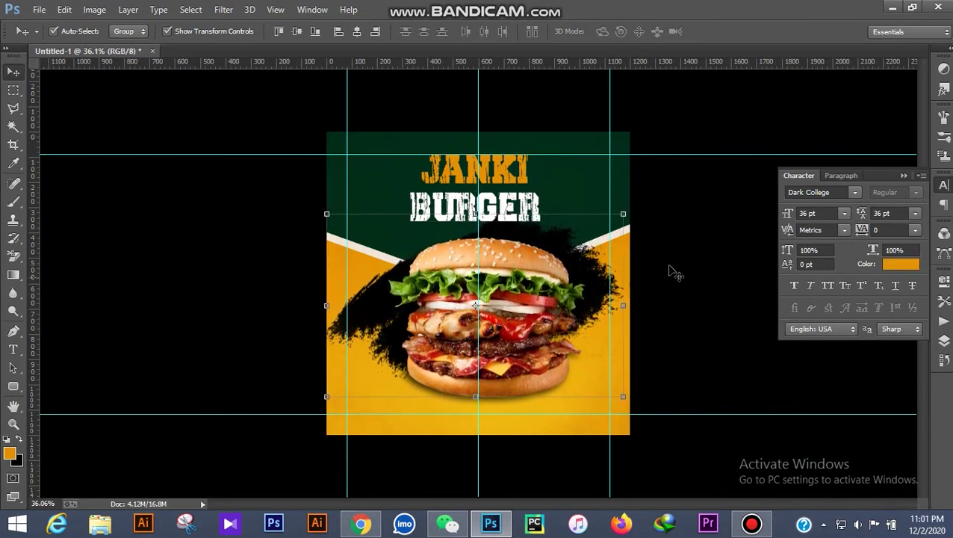
Enlarge the JANKI BURGER heading to 108%
left_click(512, 206)
mouse_move(541, 220)
left_mouse_down()
mouse_move(565, 238)
mouse_move(553, 230)
left_mouse_up()
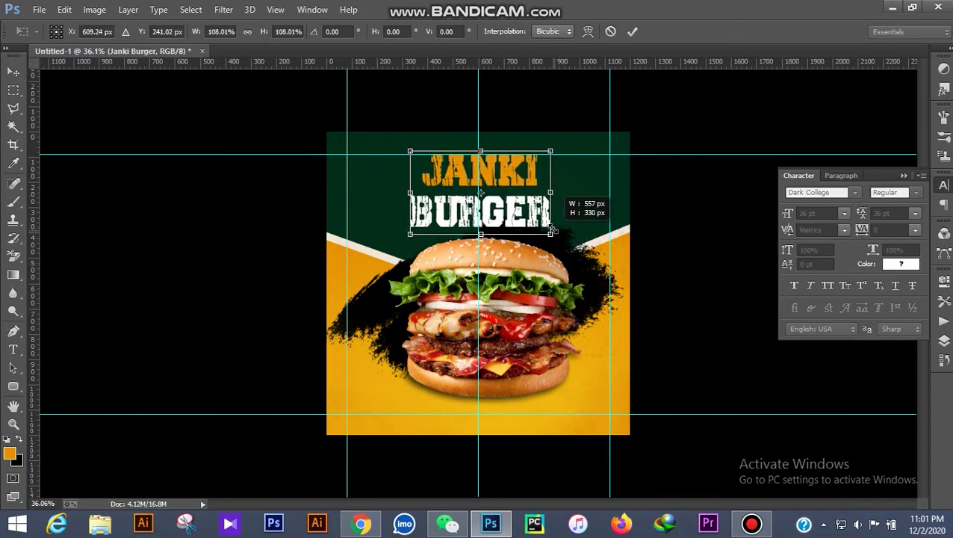
left_click(632, 31)
Centre the heading horizontally within the banner's top half, then deselect and hide guides
left_click(13, 89)
left_click_drag(293, 116, 705, 292)
left_click(13, 71)
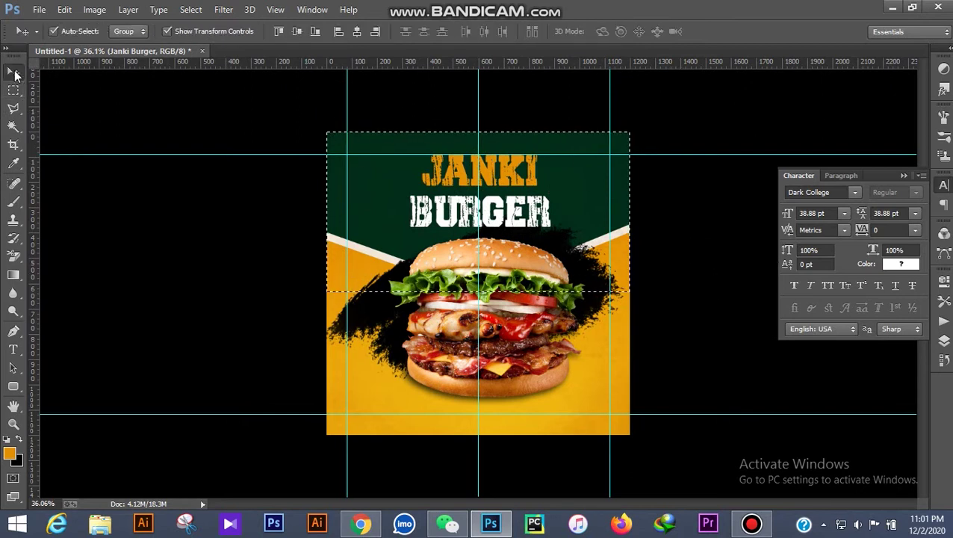
left_click(356, 31)
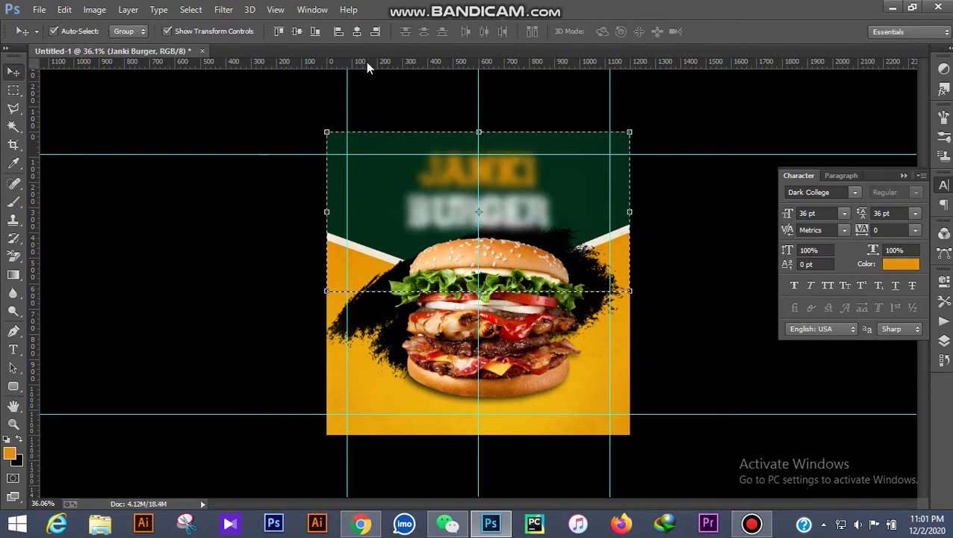
key("ctrl+d")
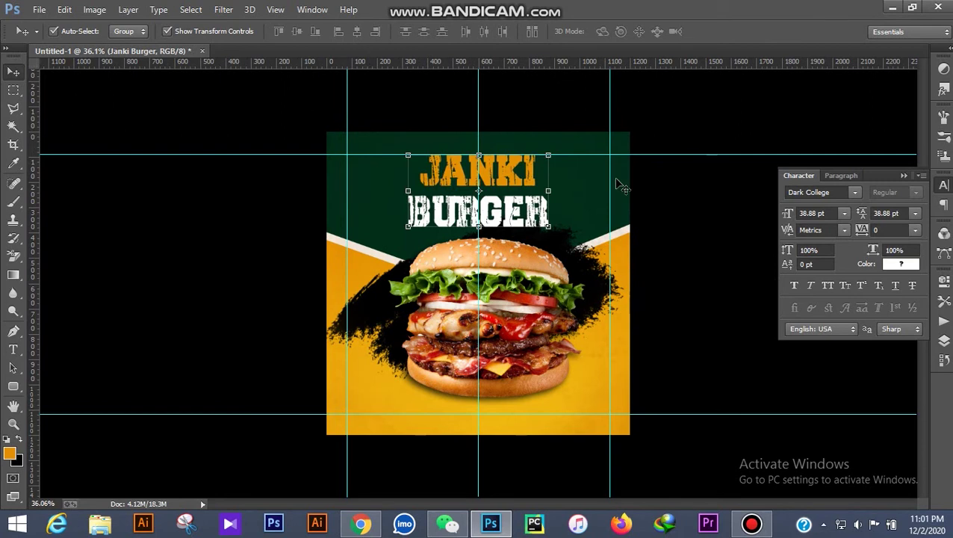
key("ctrl+h")
key("ctrl+plus")
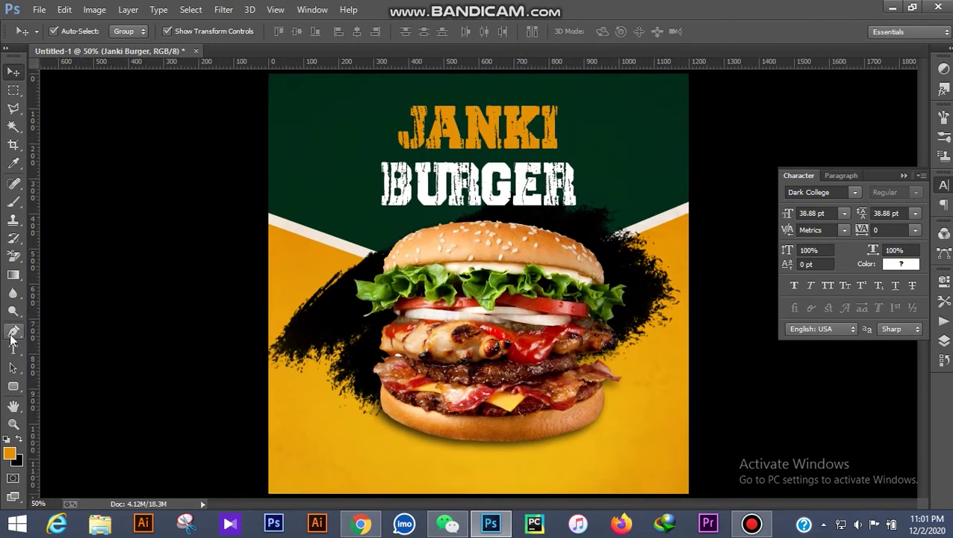
Add 'Logo Here' text in Montserrat at the banner's top-left corner
left_click(14, 349)
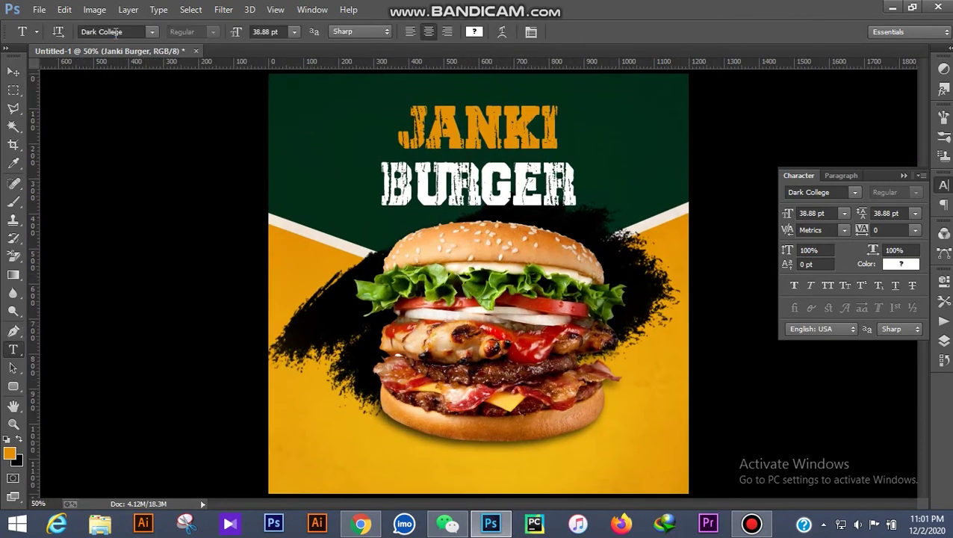
type("Montserrat")
key("Return")
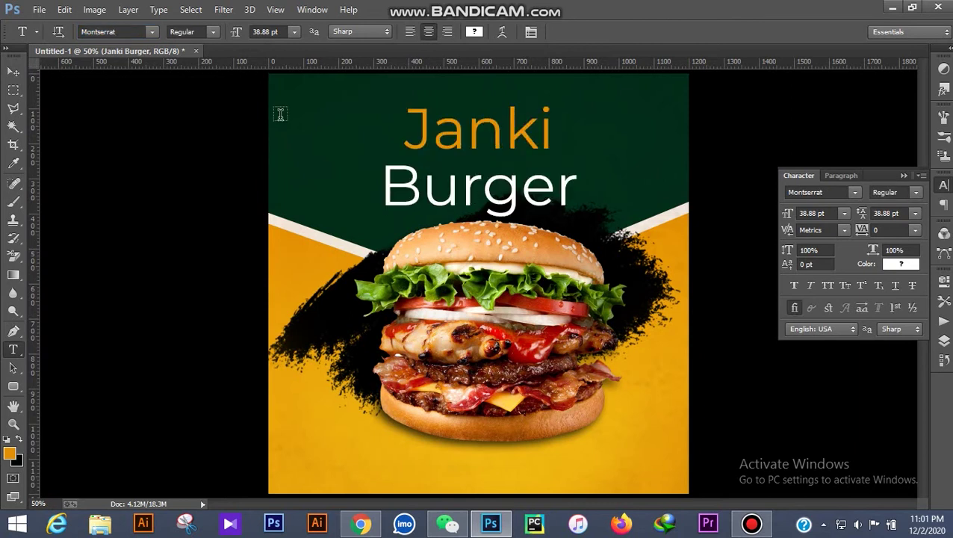
left_click(297, 108)
type("Logo ")
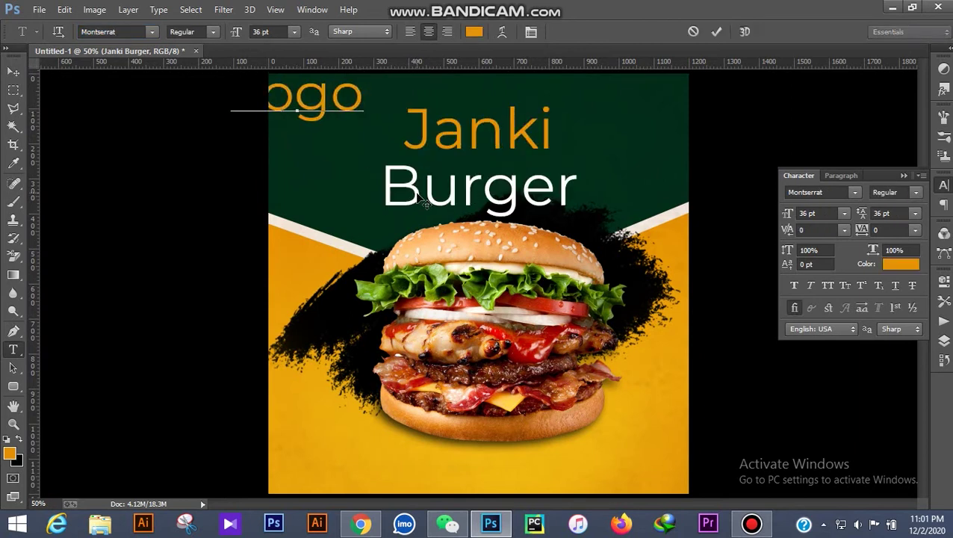
type("Here")
Make the Logo Here text bold, 8 pt, with automatic line spacing
key("ctrl+a")
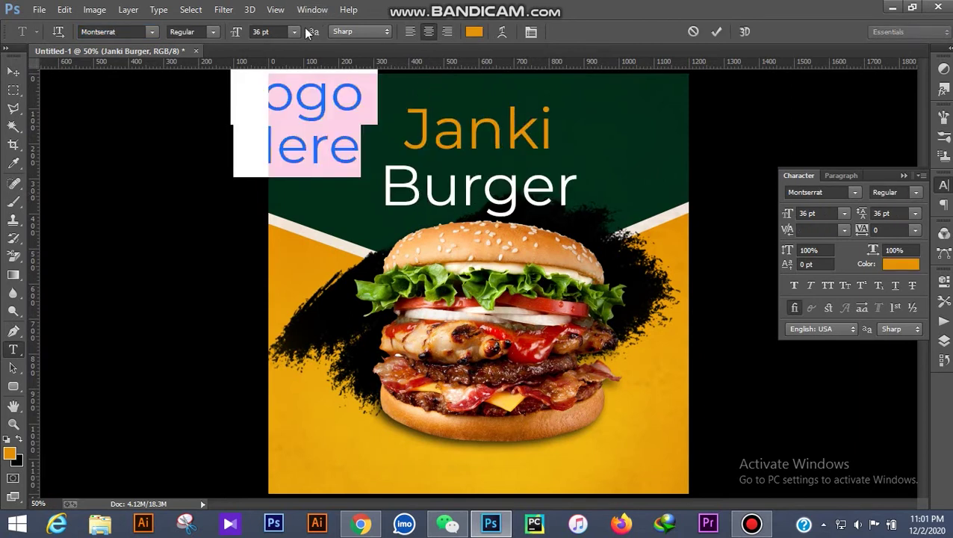
left_click(295, 31)
left_click(318, 100)
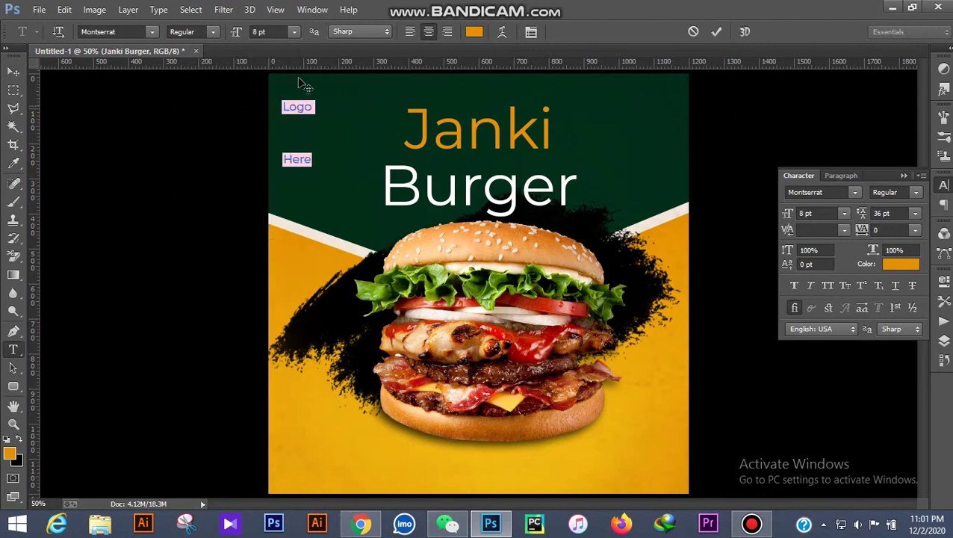
left_click(914, 213)
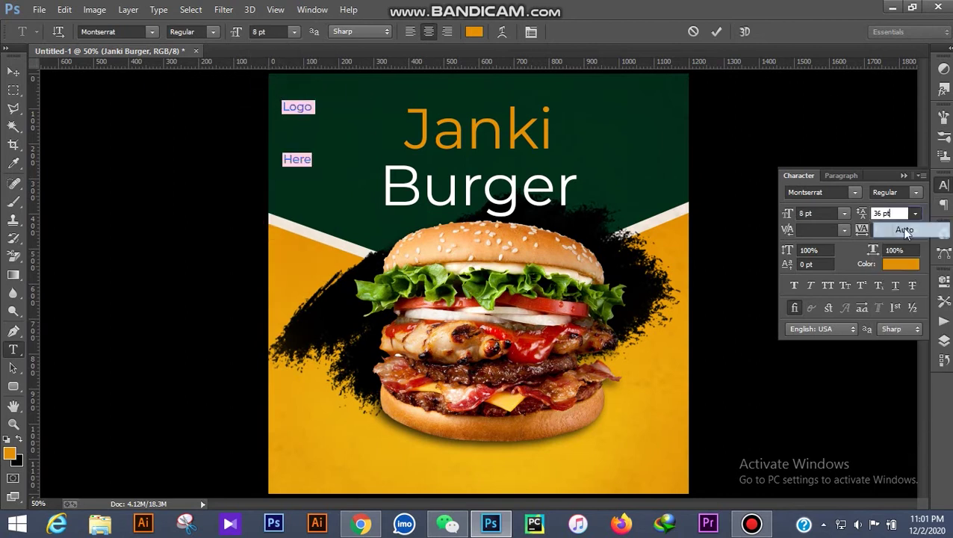
left_click(898, 227)
left_click(212, 33)
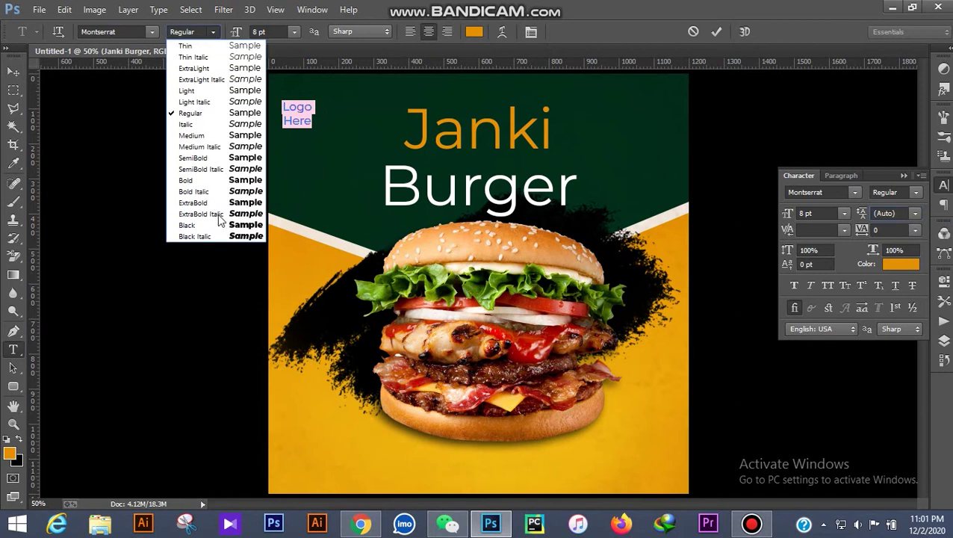
left_click(216, 186)
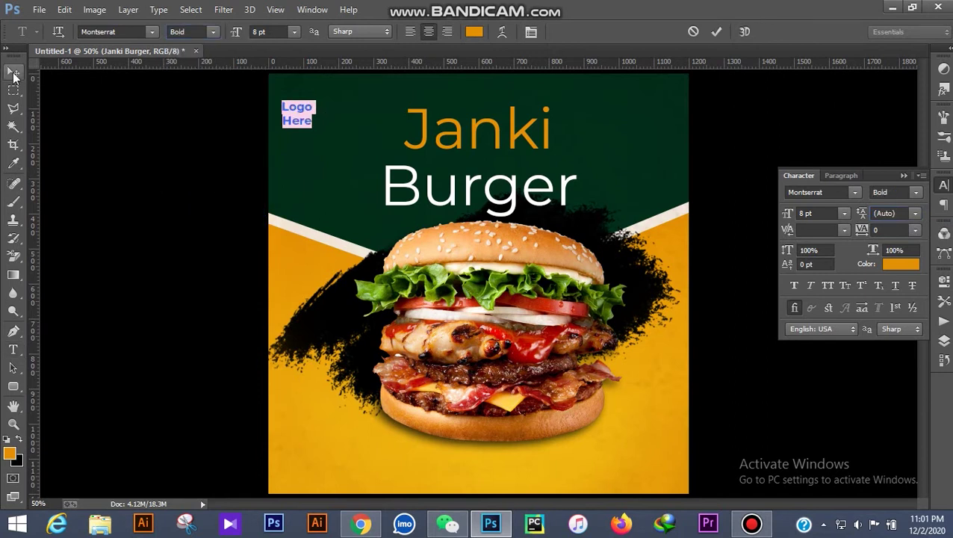
left_click(12, 71)
Nudge Logo Here right and down onto the guides, then hide guides and zoom out
left_click(239, 179)
left_click_drag(298, 111, 321, 118)
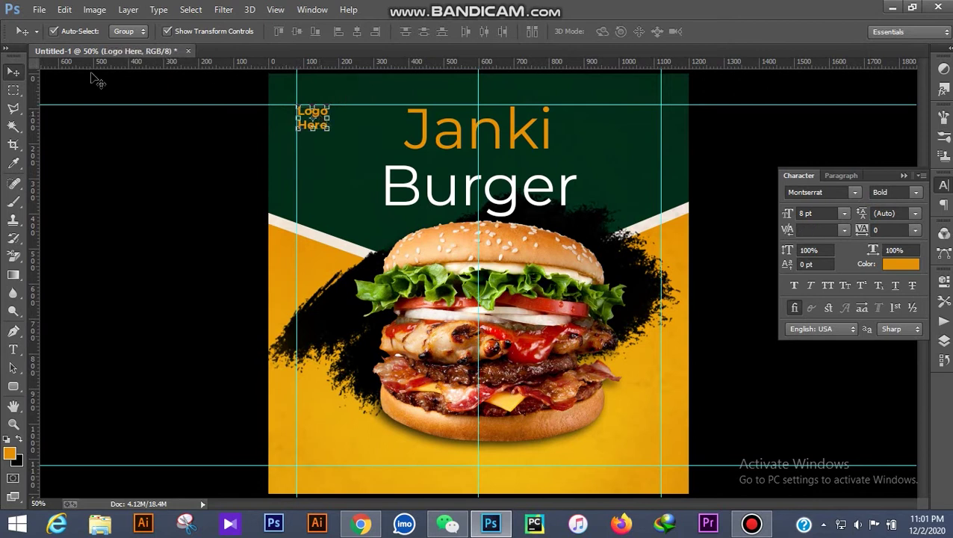
left_click(13, 348)
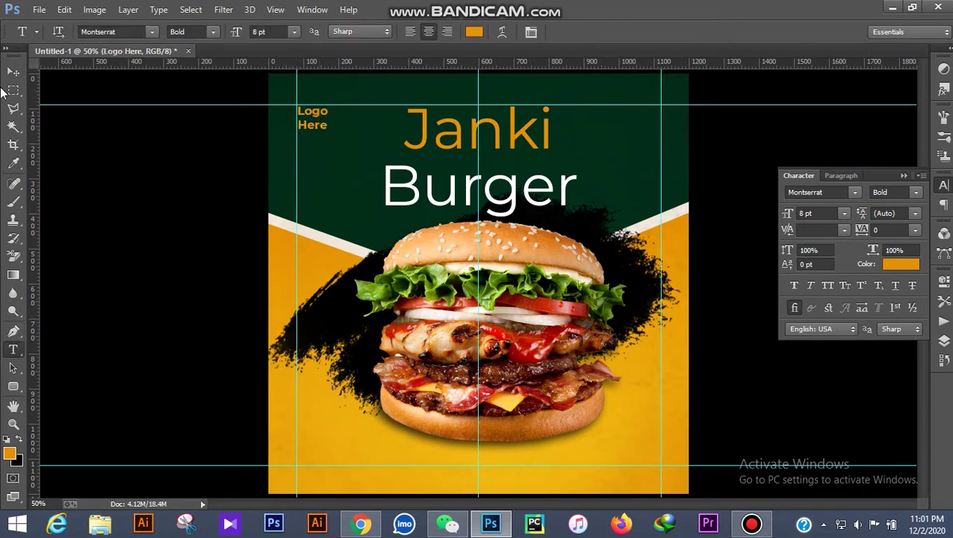
left_click(13, 71)
left_click(159, 272)
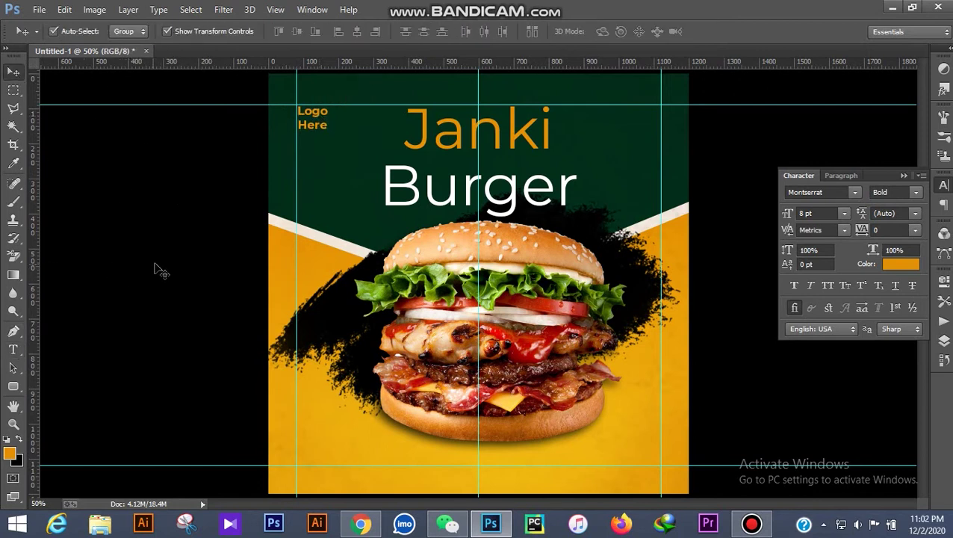
key("ctrl+semicolon")
key("ctrl+minus")
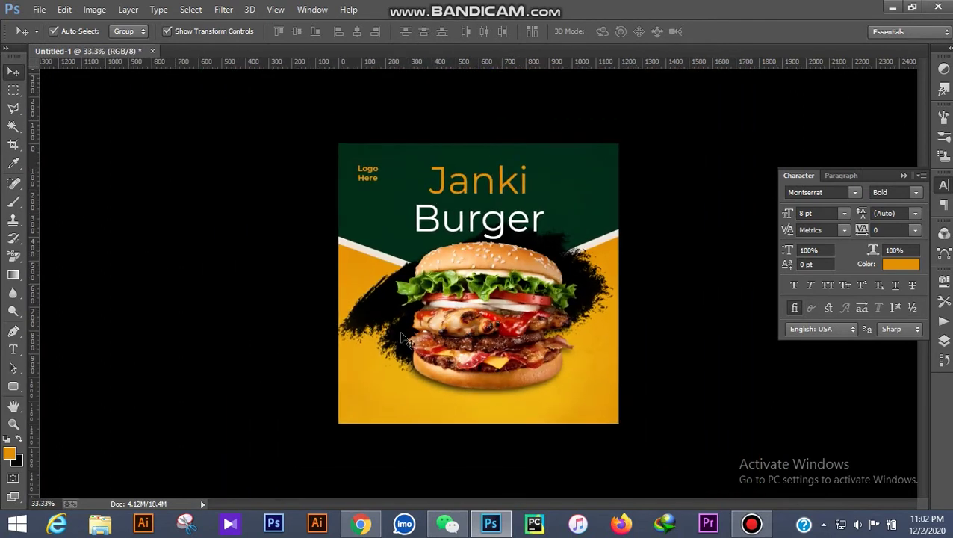
left_click(483, 183)
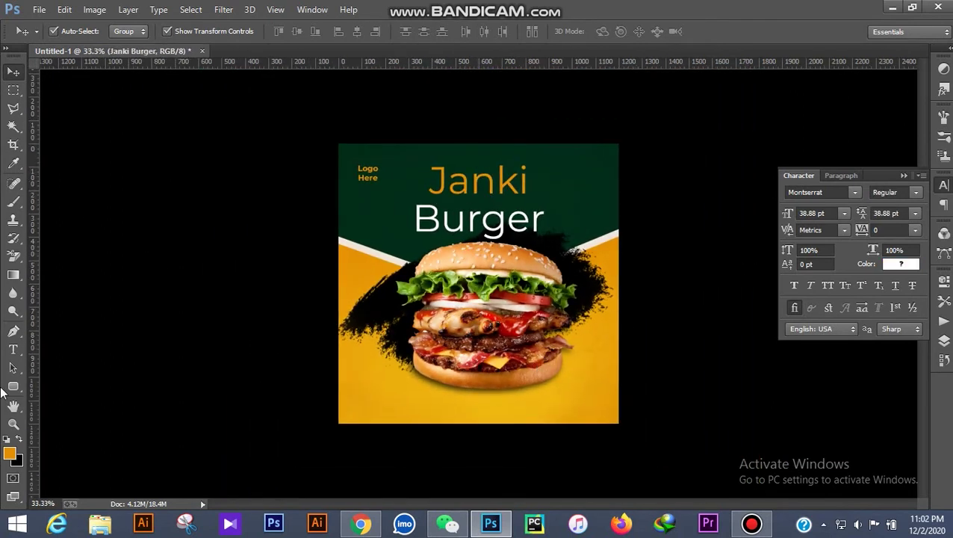
Apply Dark College to the Janki Burger heading layer and commit the font change
left_click(12, 349)
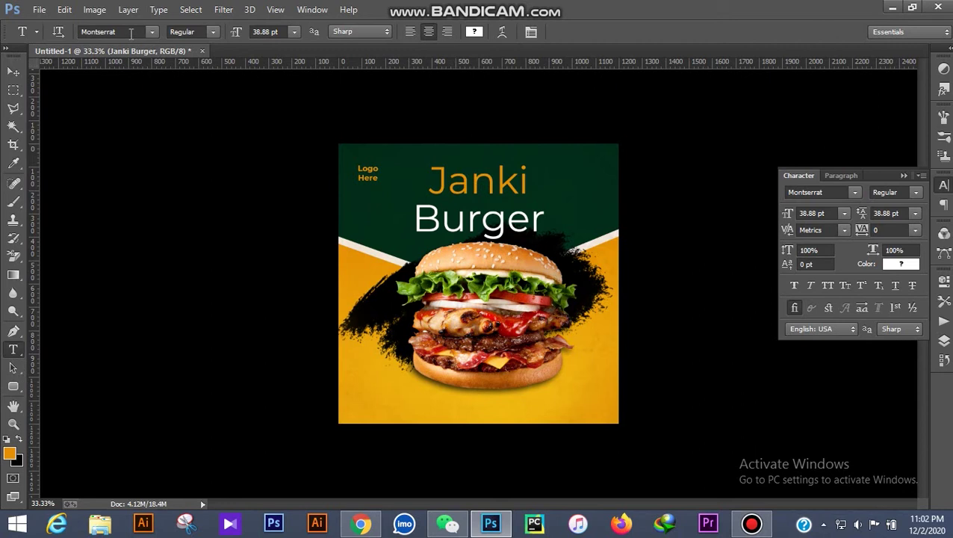
key("Return")
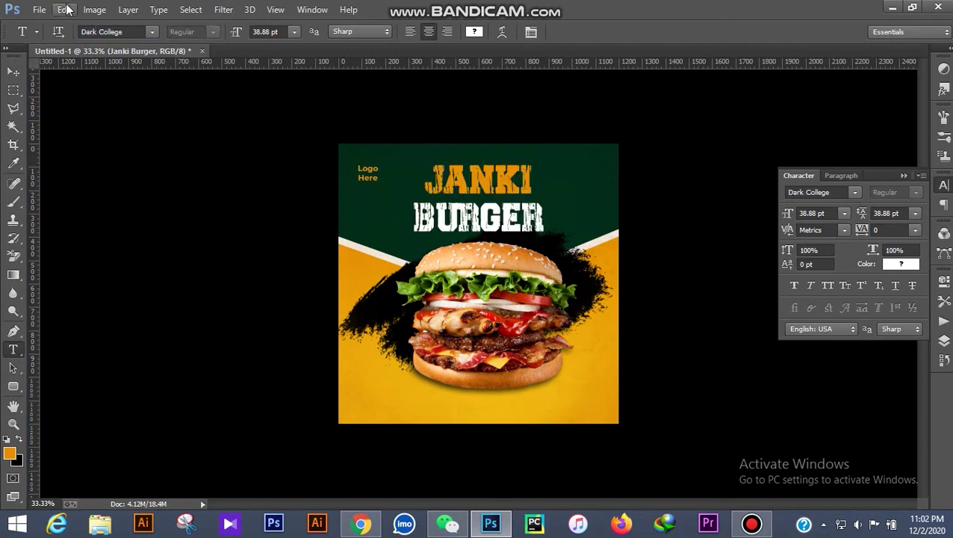
left_click(13, 69)
scroll(543, 304, "up", 2)
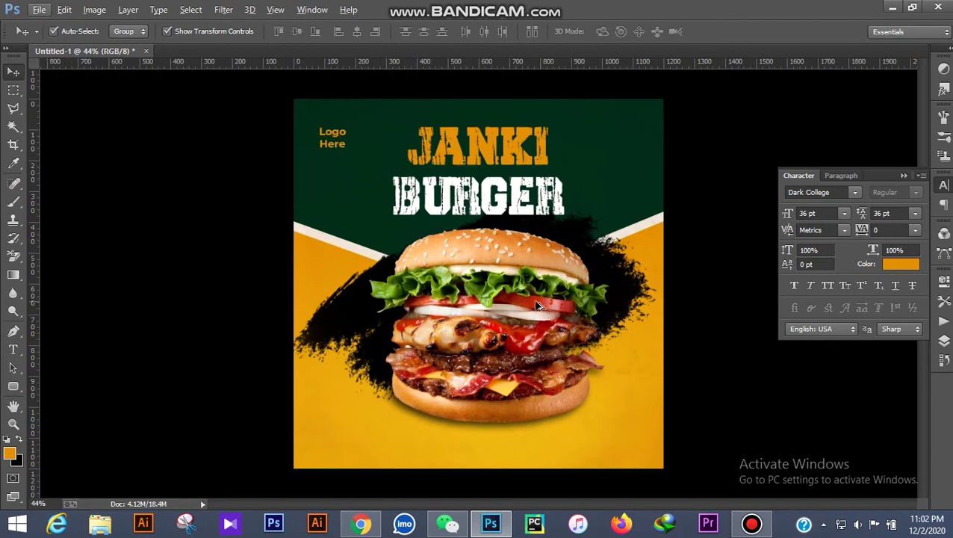
scroll(538, 305, "down", 1)
left_click(503, 173)
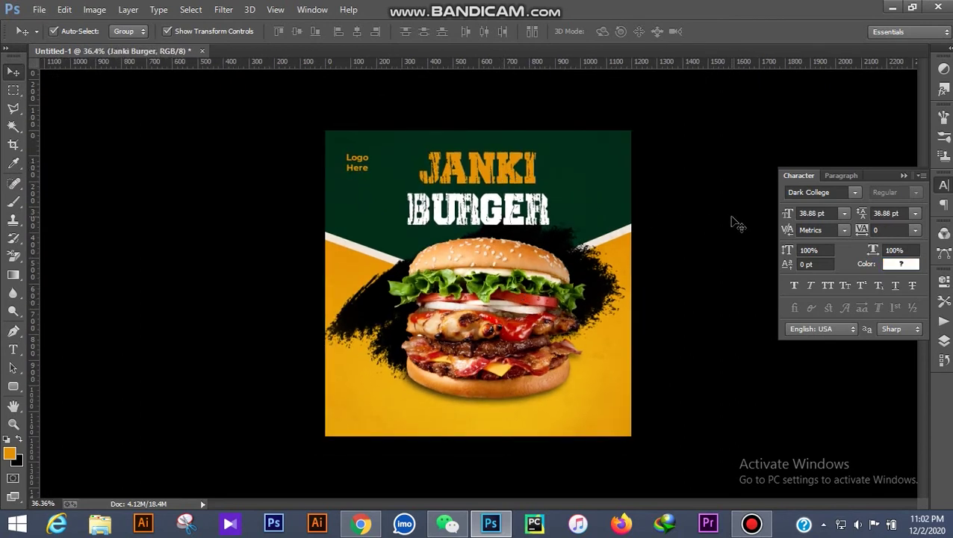
left_click(713, 231)
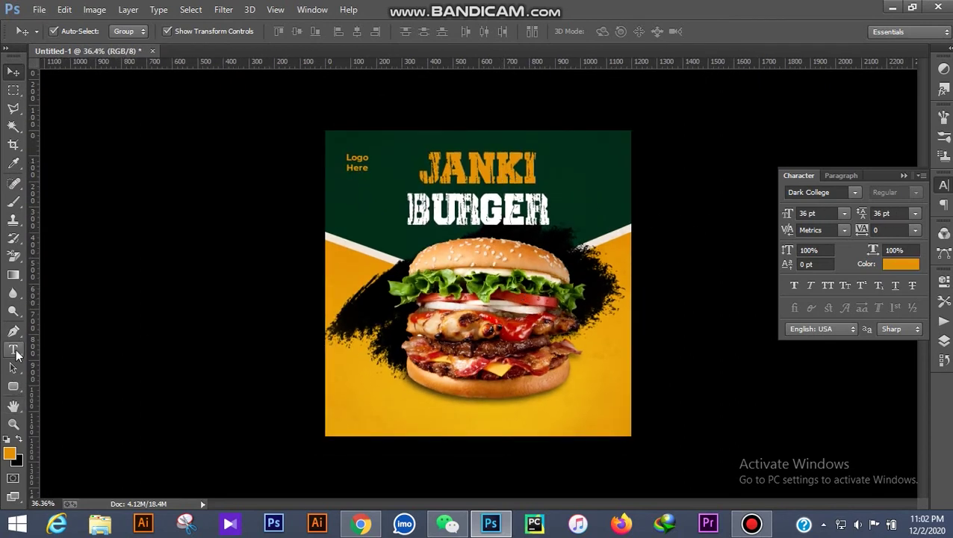
left_click(15, 353)
scroll(464, 457, "up", 1)
In a new Chrome tab, search Google Images for 'Phone icon Png'
scroll(362, 419, "down", 1)
left_click(360, 523)
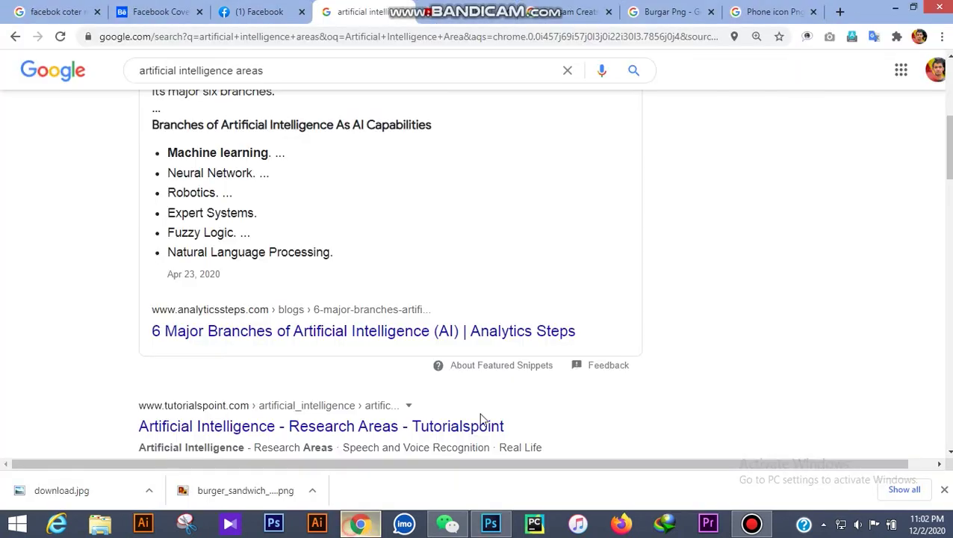
left_click(839, 11)
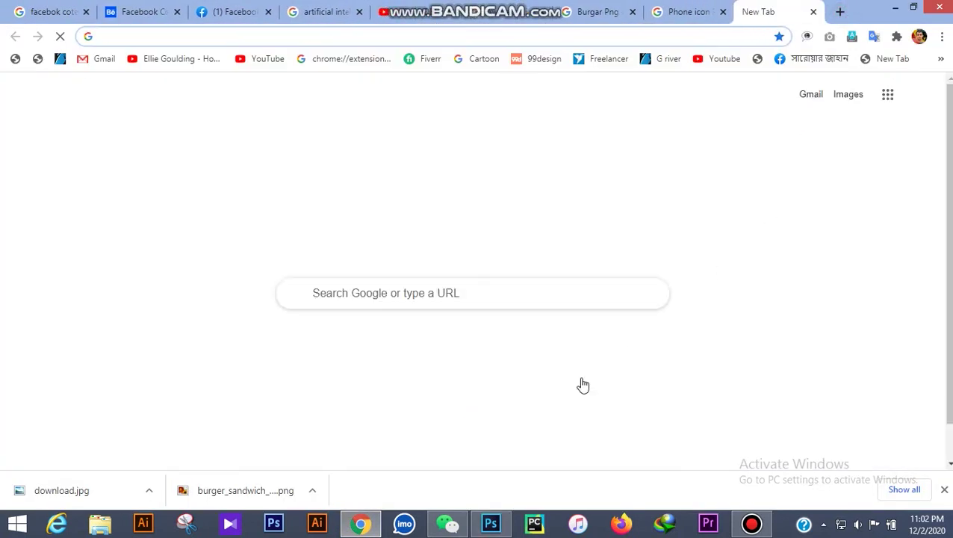
left_click(471, 294)
type("Phone icon Png")
key("Return")
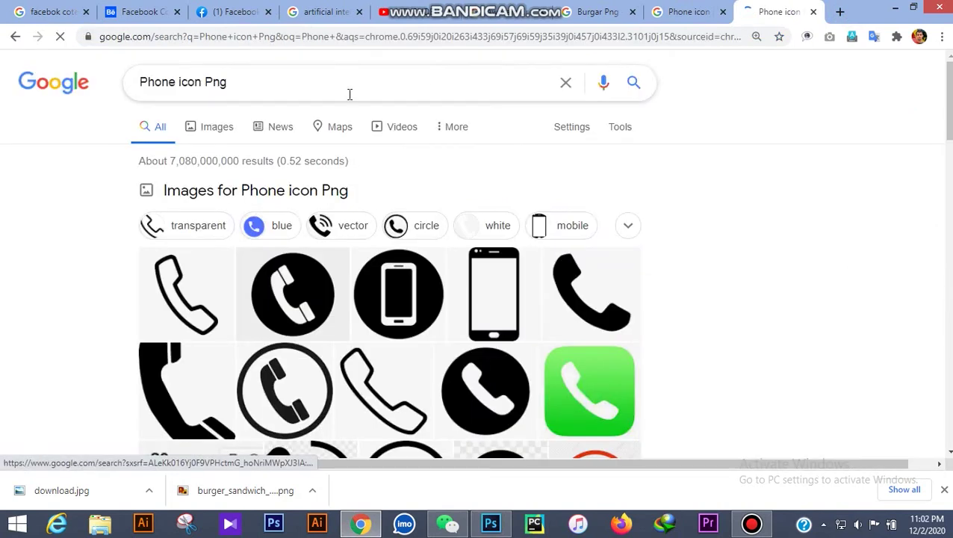
left_click(216, 126)
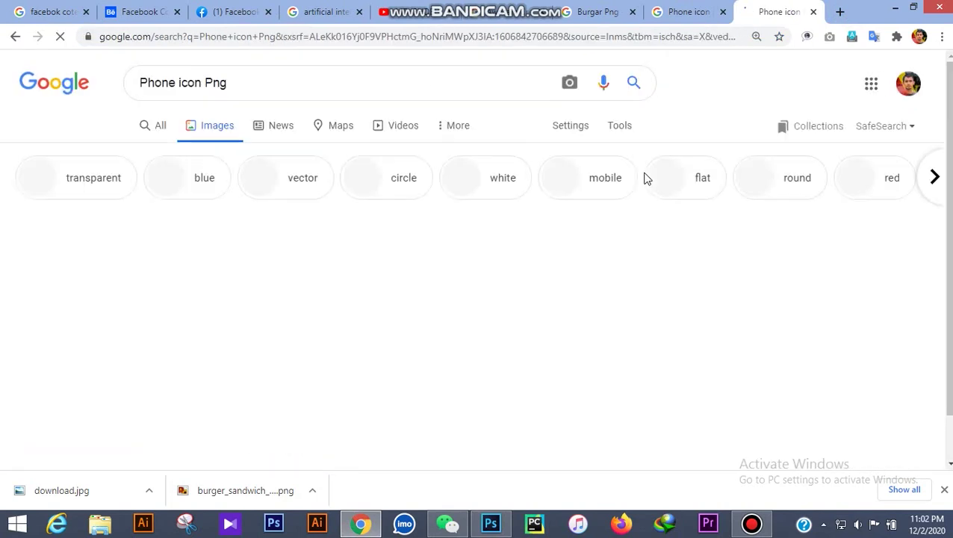
Copy the black phone-with-signal icon image from its ClipartKey preview
scroll(641, 179, "down", 7)
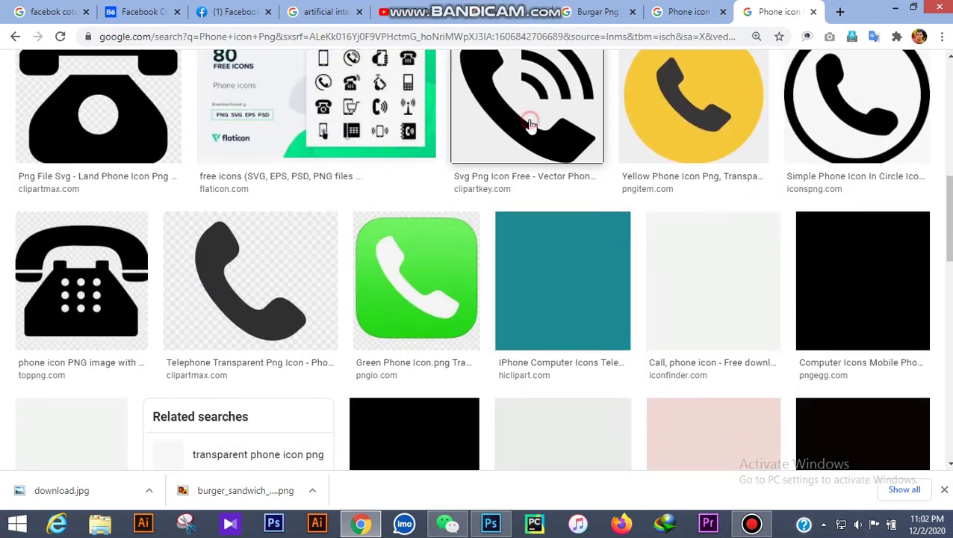
left_click(529, 124)
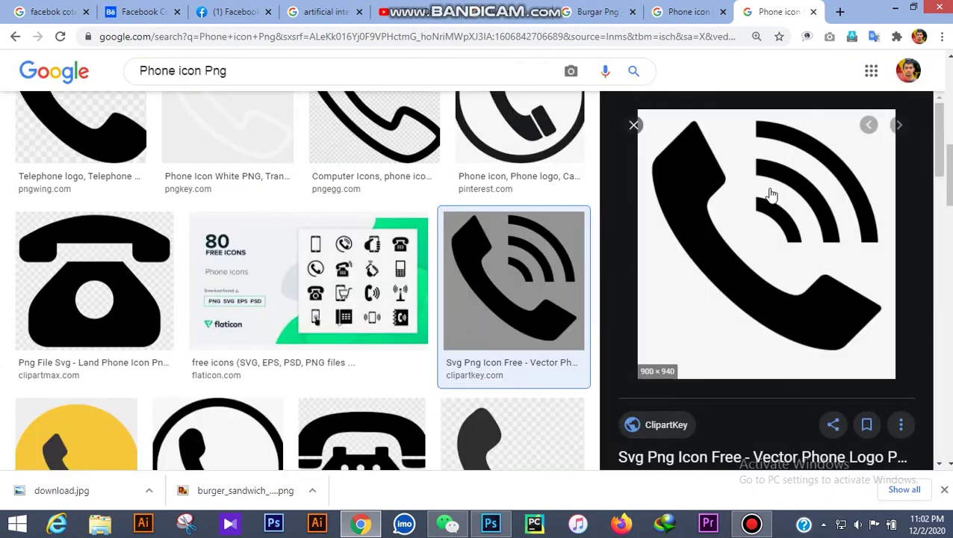
right_click(771, 195)
left_click(806, 331)
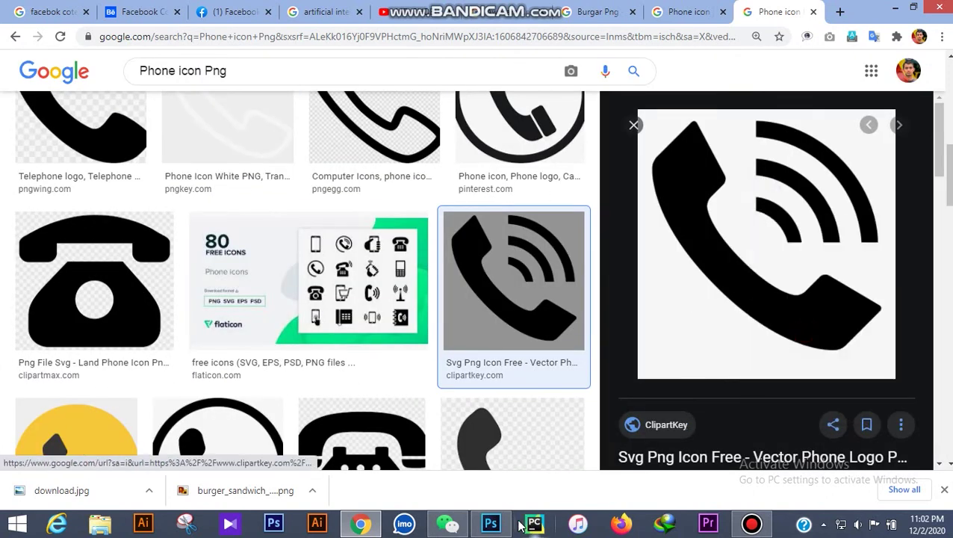
left_click(493, 523)
Paste the phone icon as a new layer and delete its white background
key("ctrl+v")
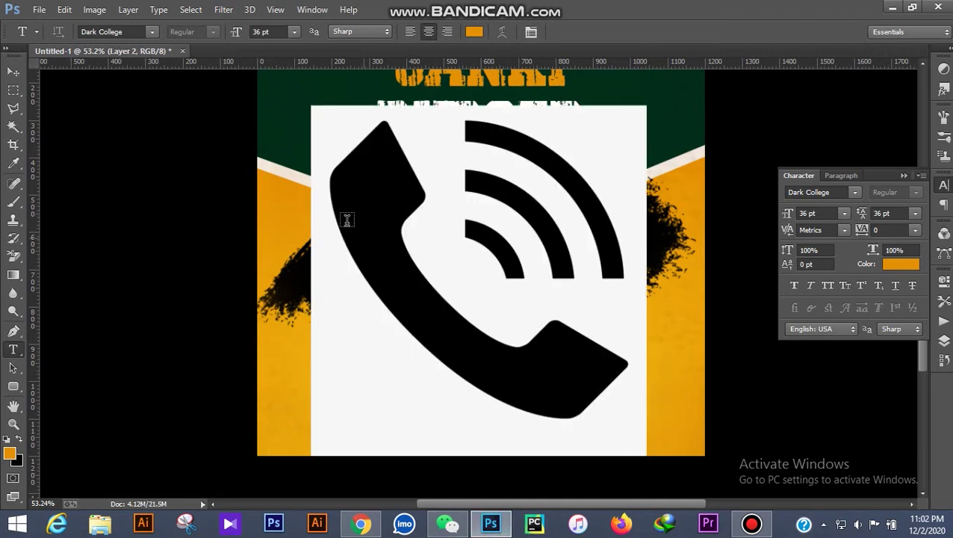
scroll(347, 220, "down", 2)
left_click(13, 90)
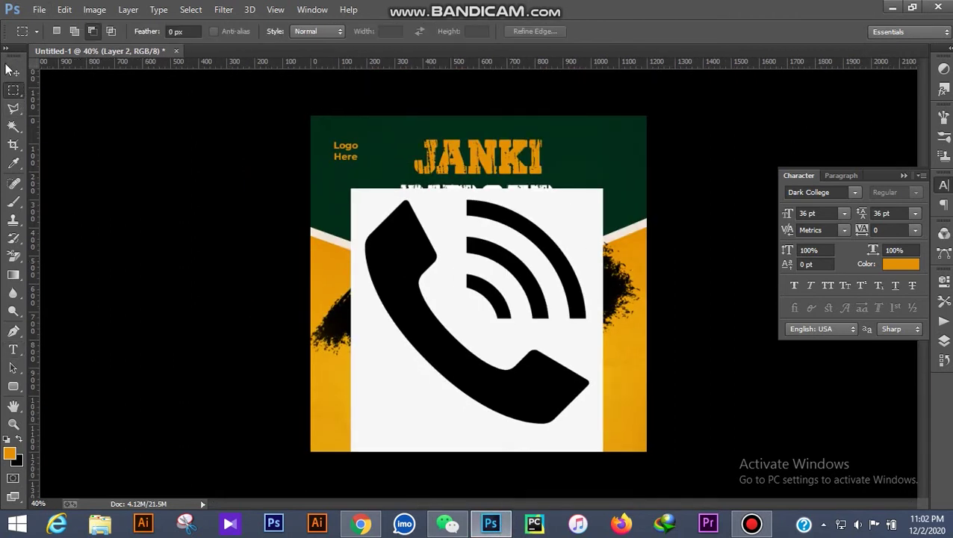
left_click(13, 72)
key("shift+Up")
key("shift+Up")
key("shift+Up")
key("shift+Up")
left_click_drag(22, 131, 78, 140)
left_click(443, 196)
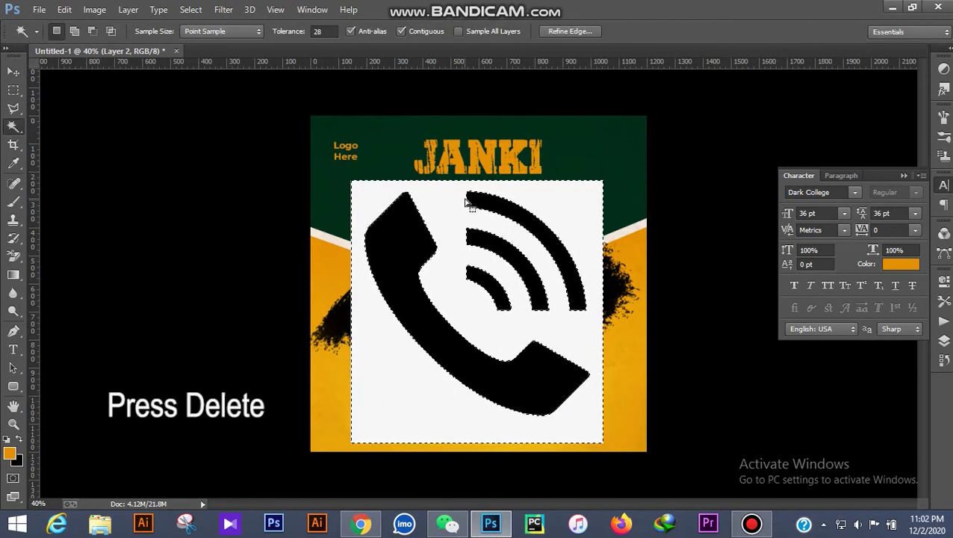
key("Delete")
key("ctrl+d")
Scale the phone icon down to a small size
left_click(12, 70)
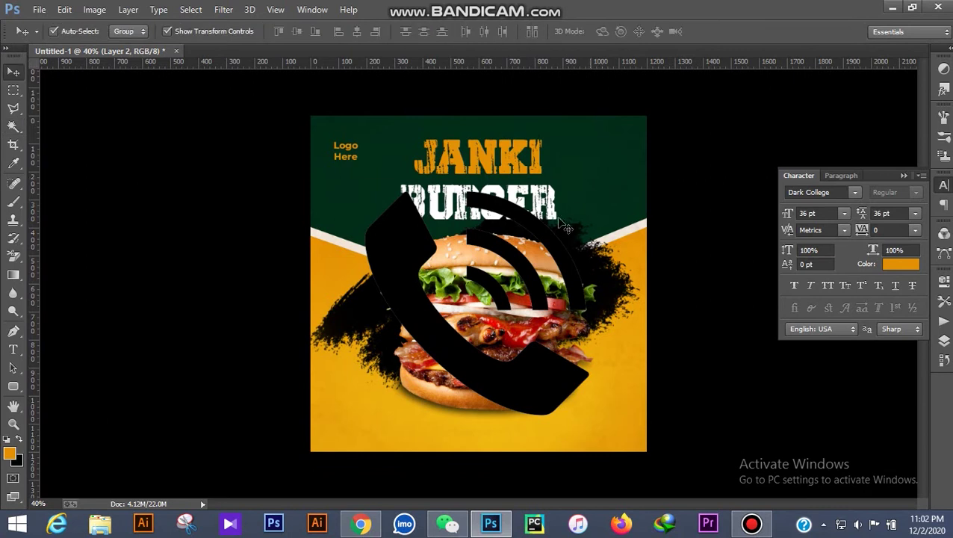
key("ctrl+t")
left_click_drag(586, 191, 393, 394)
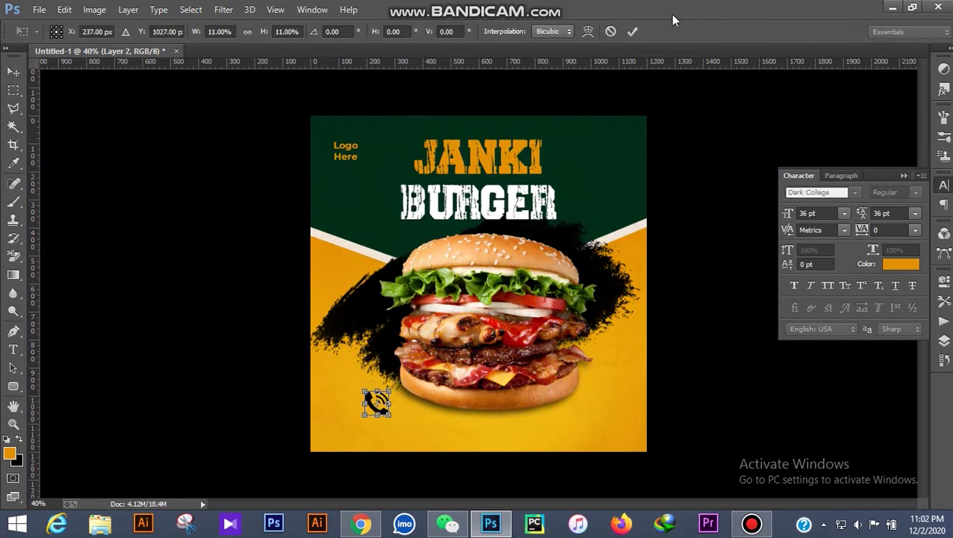
left_click(630, 33)
scroll(431, 417, "up", 3)
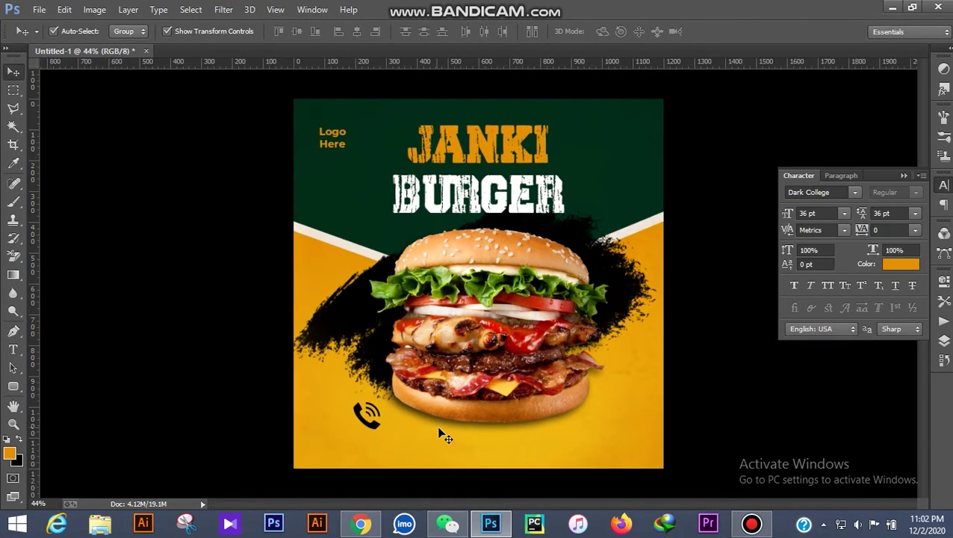
Move the phone icon toward the bottom-left and shrink it a little more
scroll(375, 388, "down", 3)
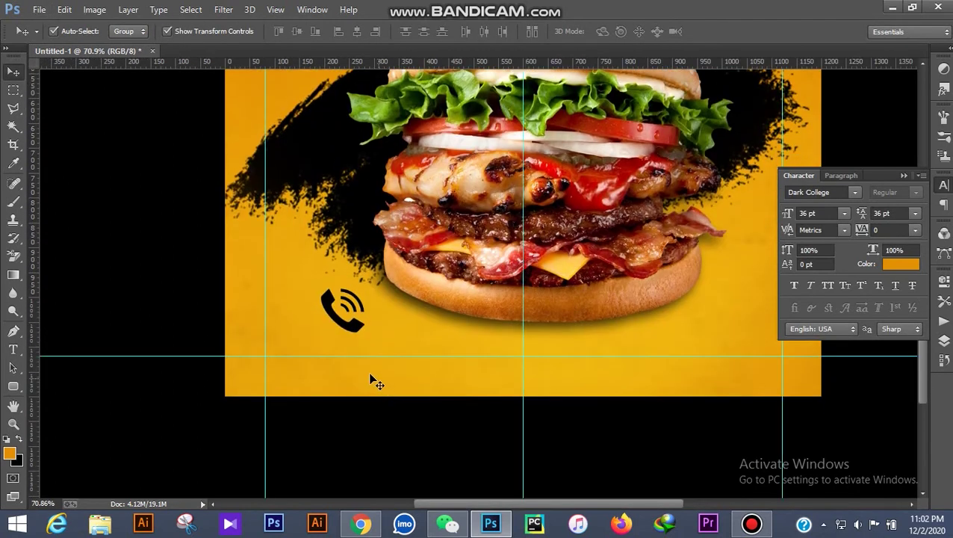
left_click_drag(354, 338, 301, 361)
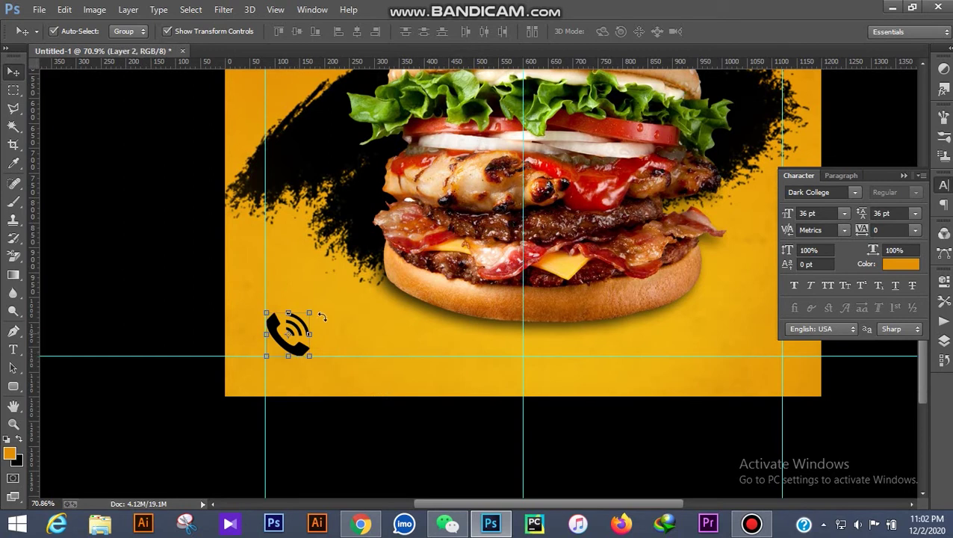
left_click_drag(311, 312, 303, 319)
left_click(661, 32)
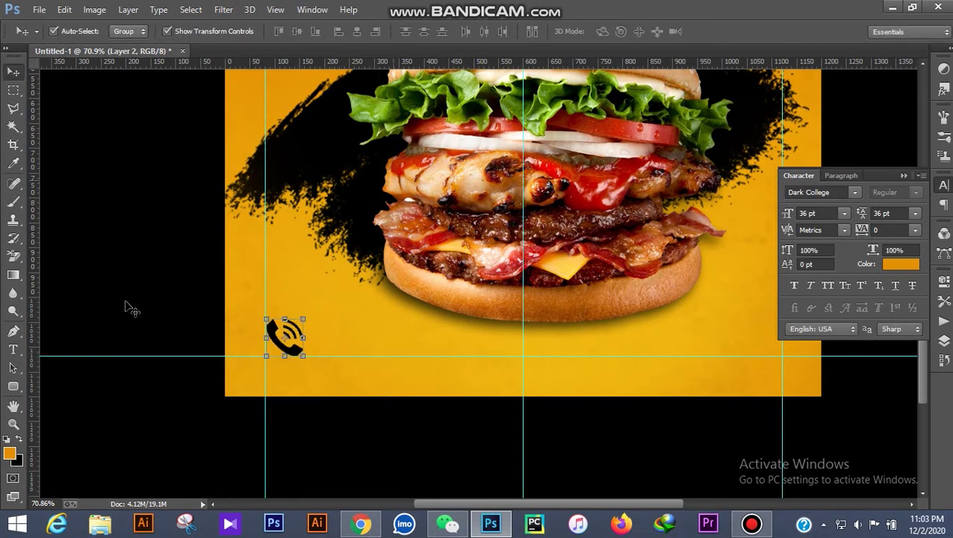
Start an 8 pt Montserrat text line beside the phone icon
left_click(18, 349)
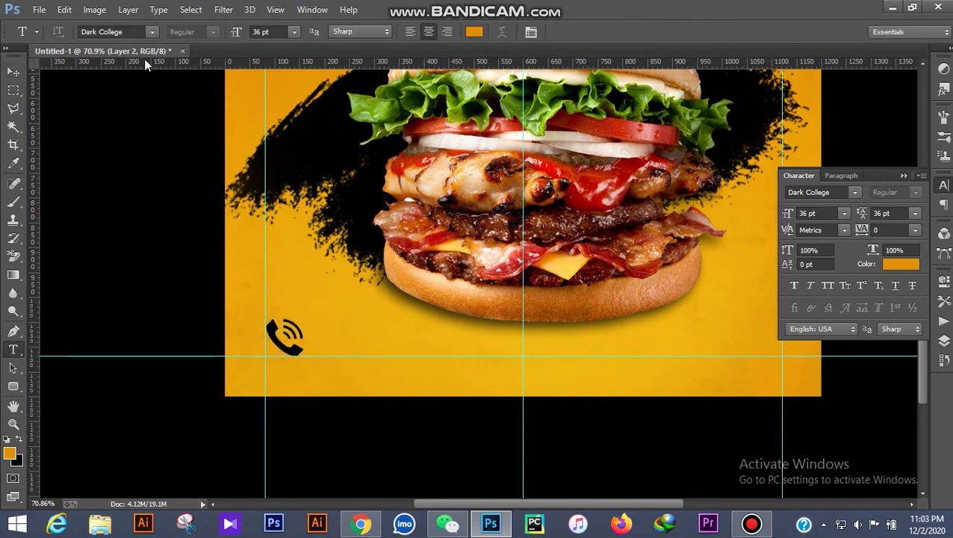
left_click(308, 330)
left_click(152, 32)
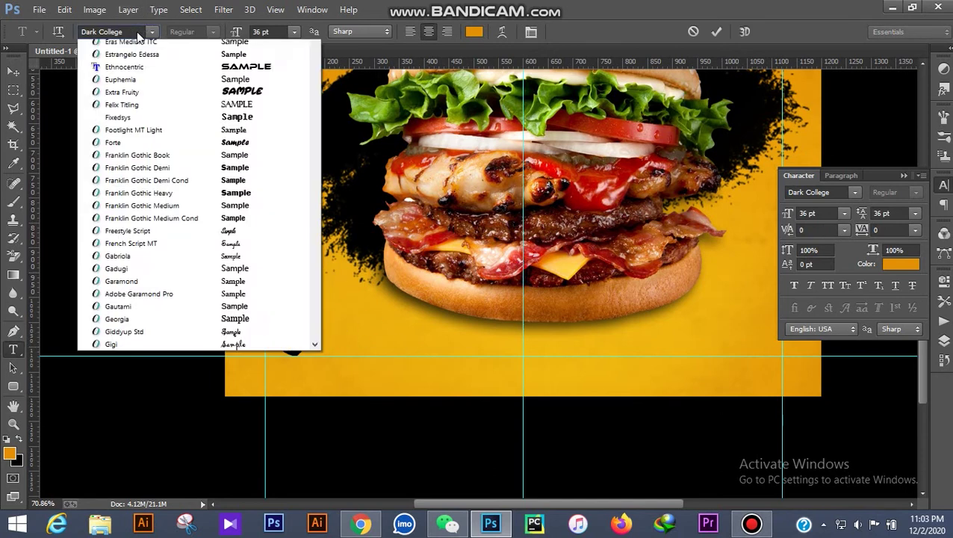
left_click(124, 31)
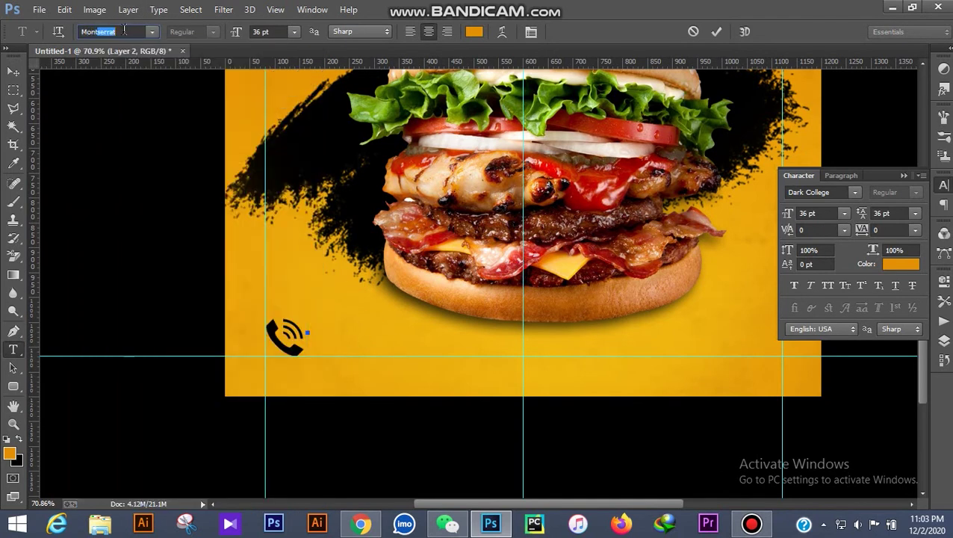
key("Return")
left_click(294, 32)
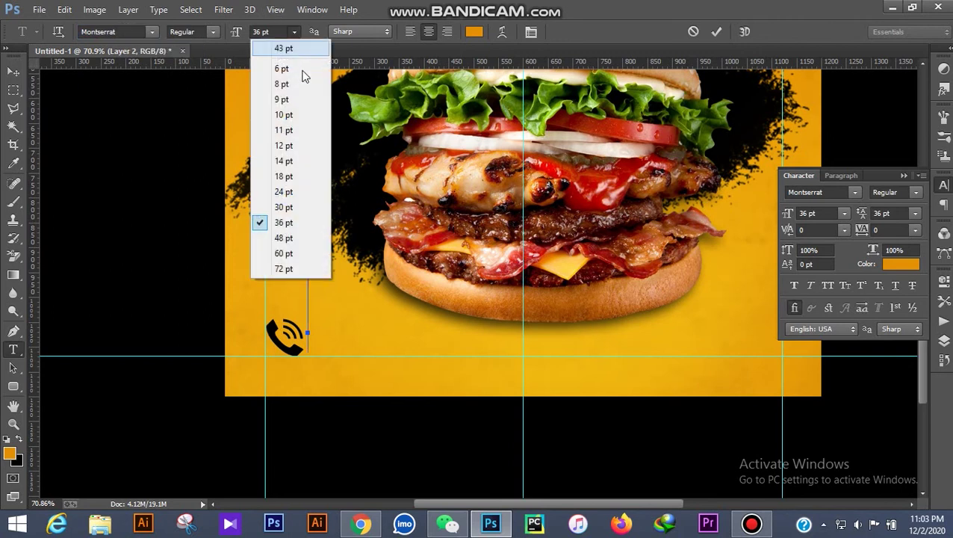
left_click(299, 82)
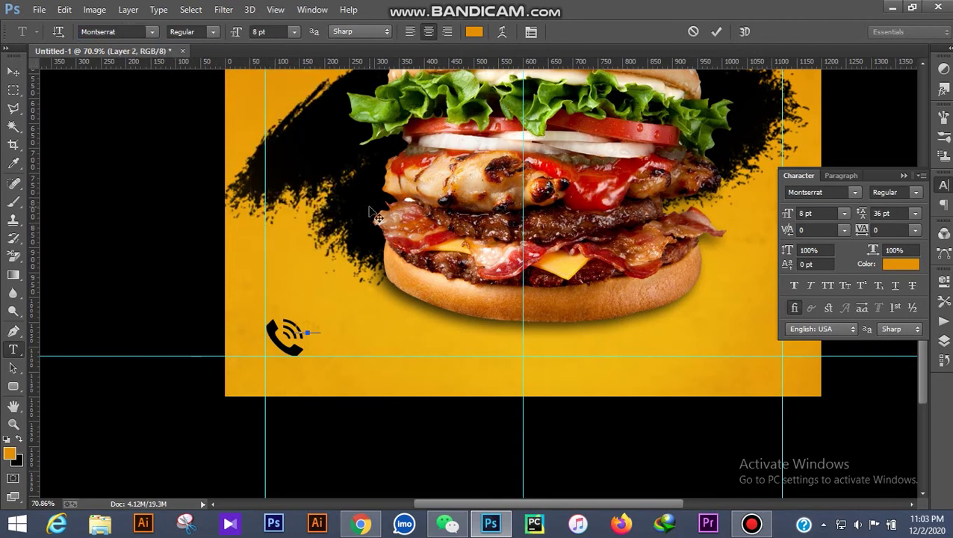
Make the 'Call Me Here' text black (000000) and bold
key("ctrl+a")
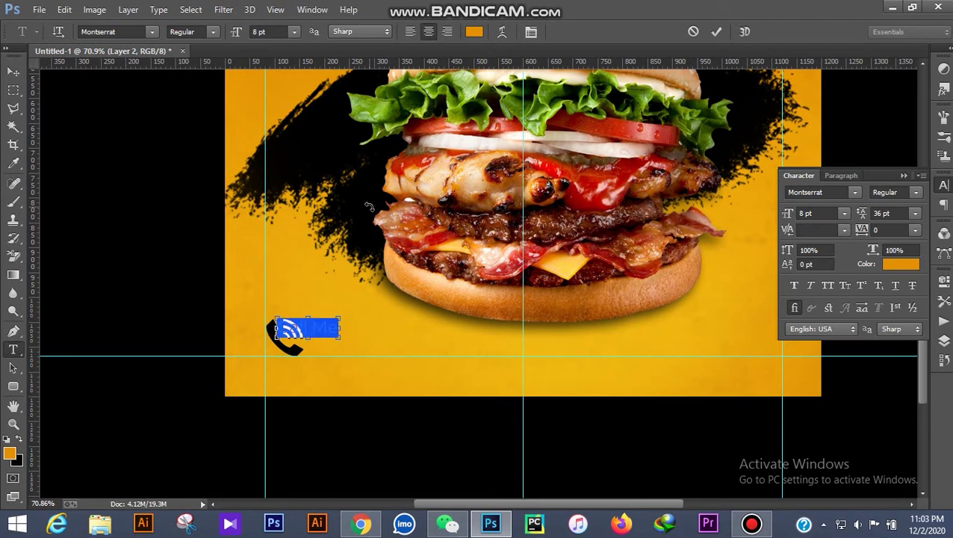
left_click(475, 32)
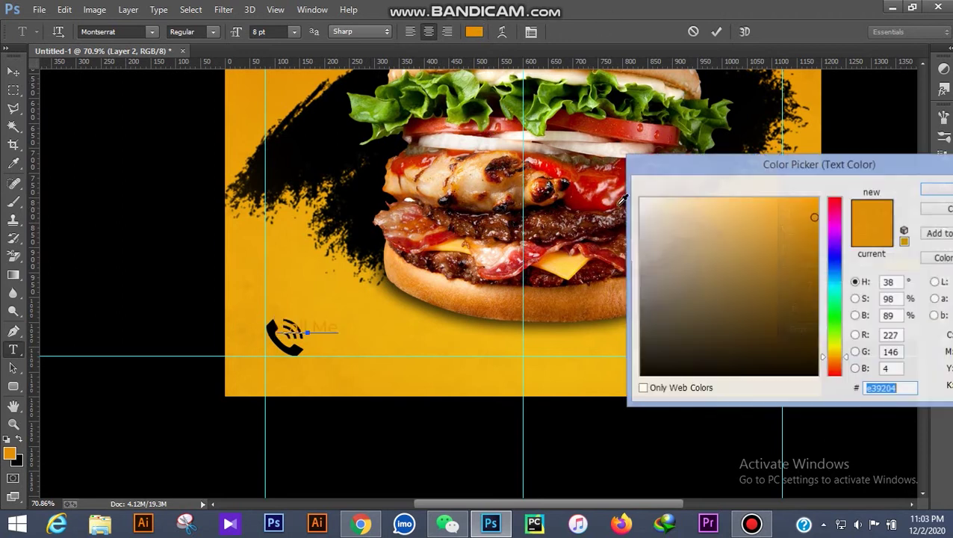
type("000000")
left_click(934, 194)
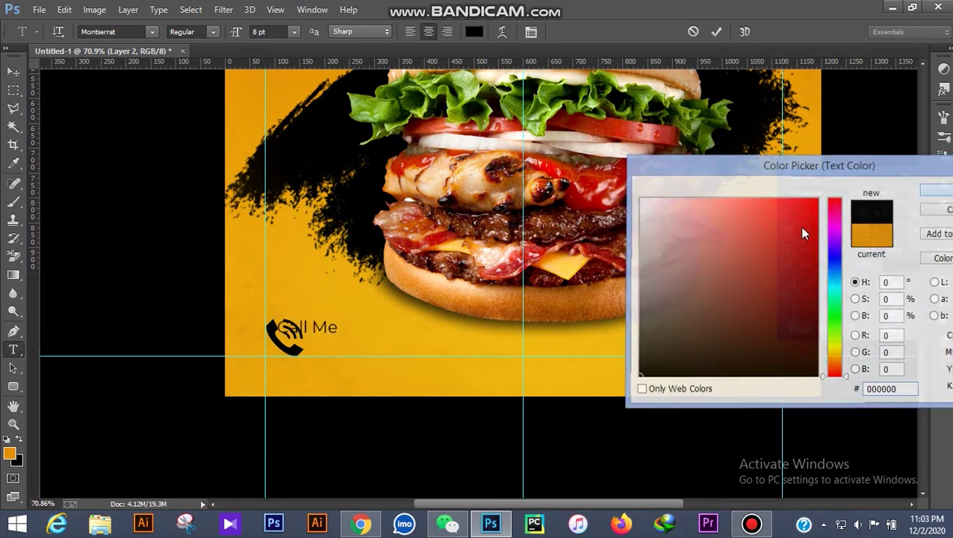
type("Here")
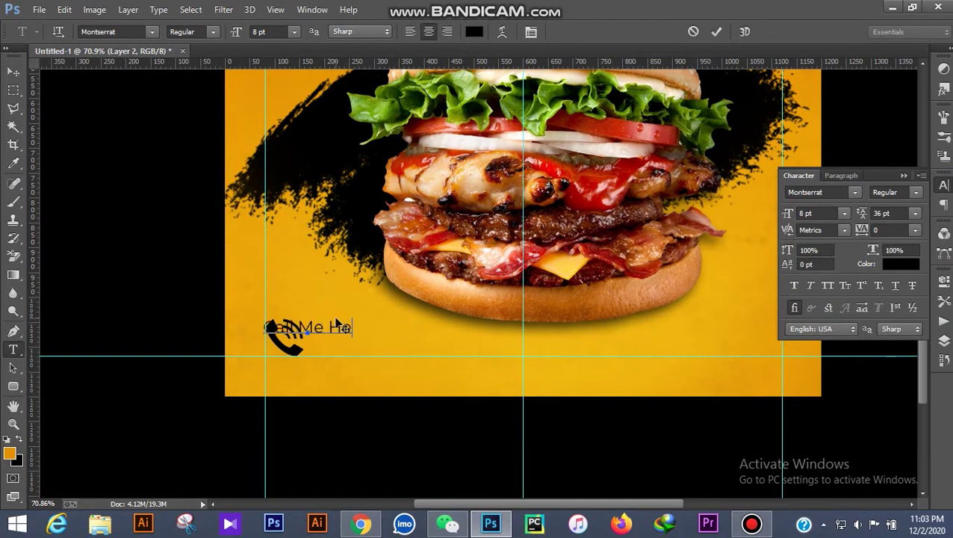
key("ctrl+a")
left_click(213, 31)
left_click(194, 176)
left_click(13, 71)
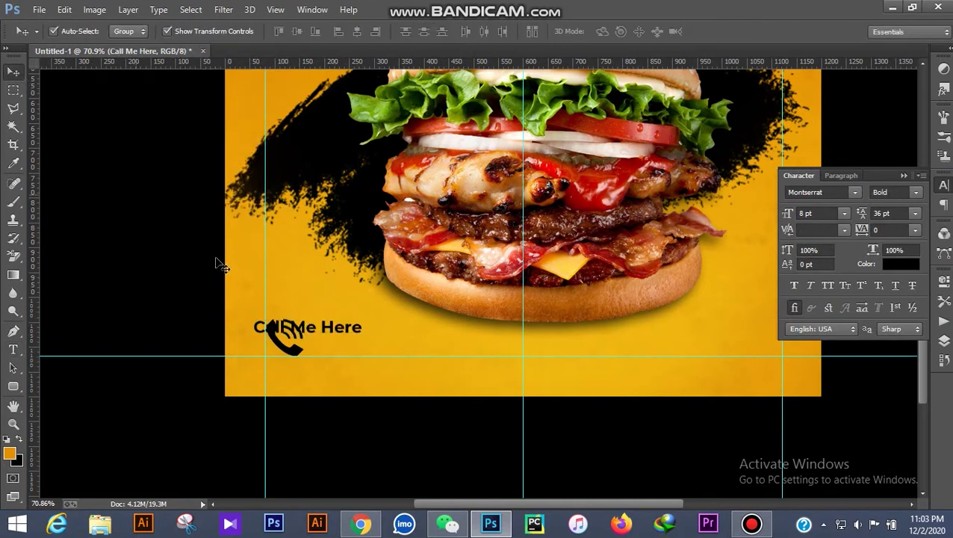
Move 'Call Me Here' beside the phone icon and set its leading to Auto
left_click_drag(340, 333, 409, 337)
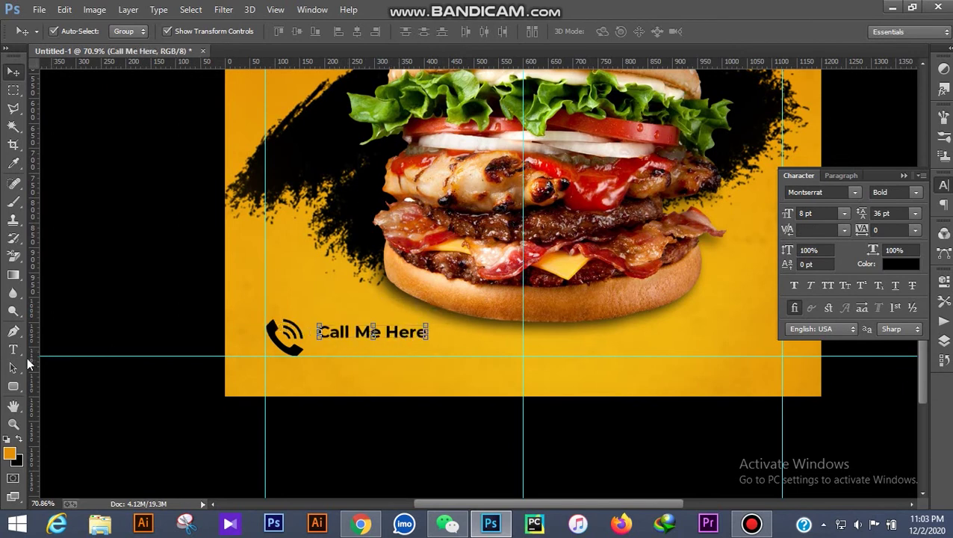
left_click(13, 348)
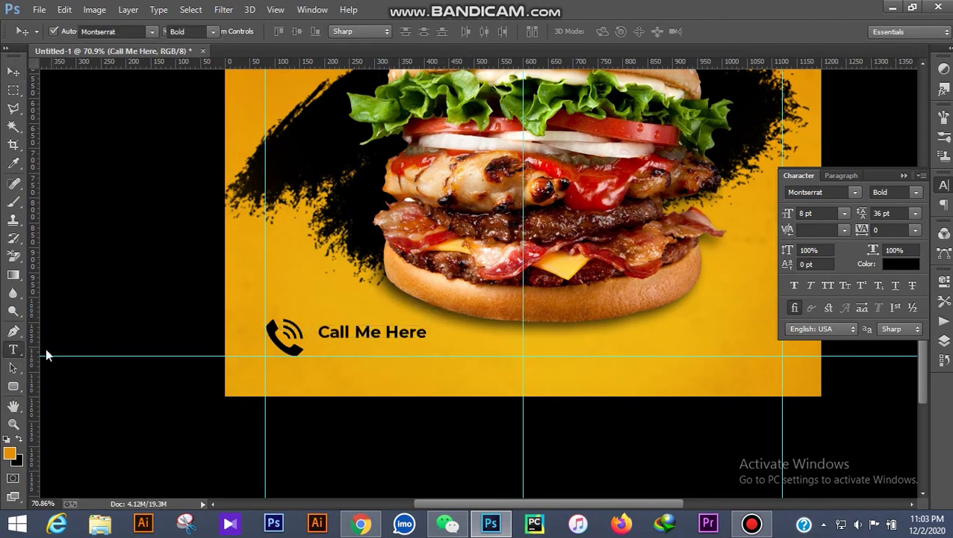
left_click(442, 334)
key("ctrl+a")
mouse_move(924, 231)
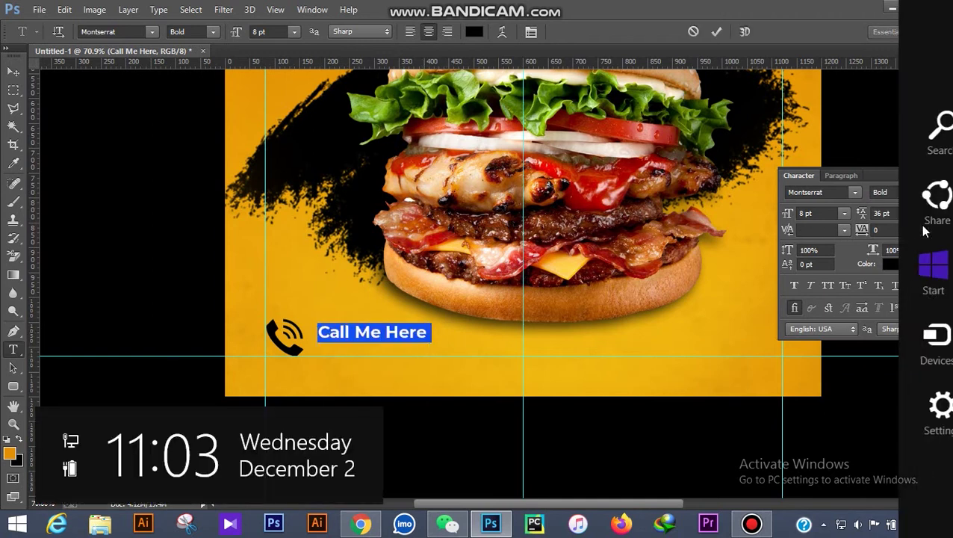
left_click(914, 212)
left_click(896, 223)
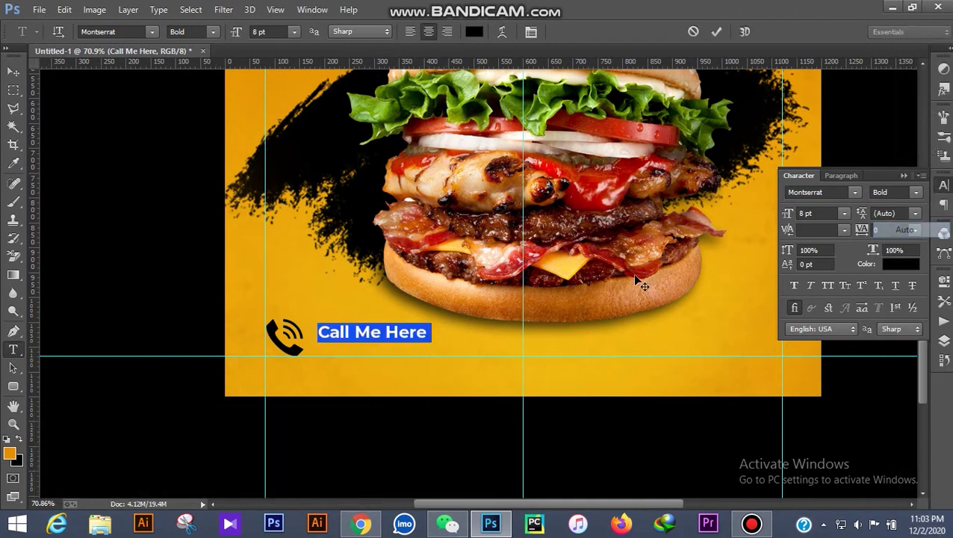
Add the phone number line under 'Call Me Here', left-align both lines, and reposition them
left_click(369, 349)
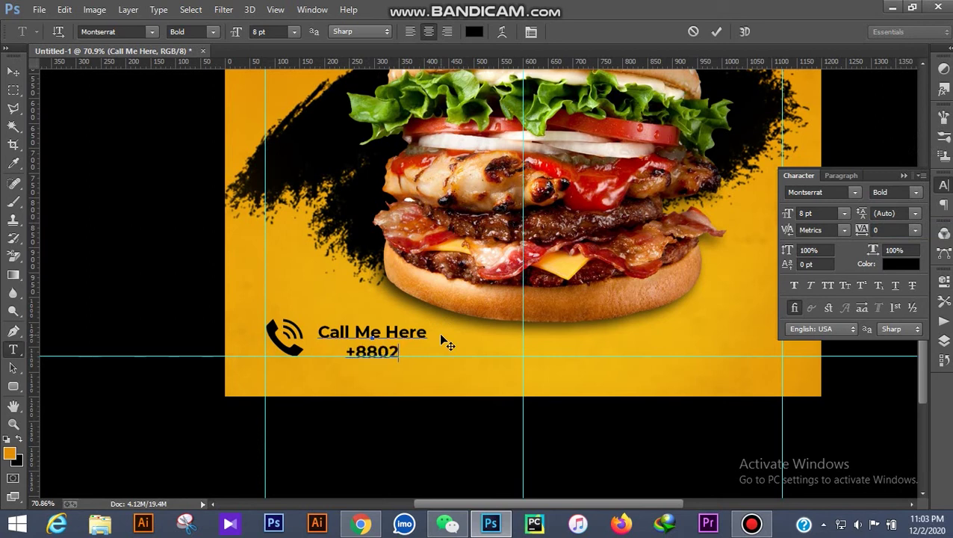
key("ctrl+a")
left_click(410, 31)
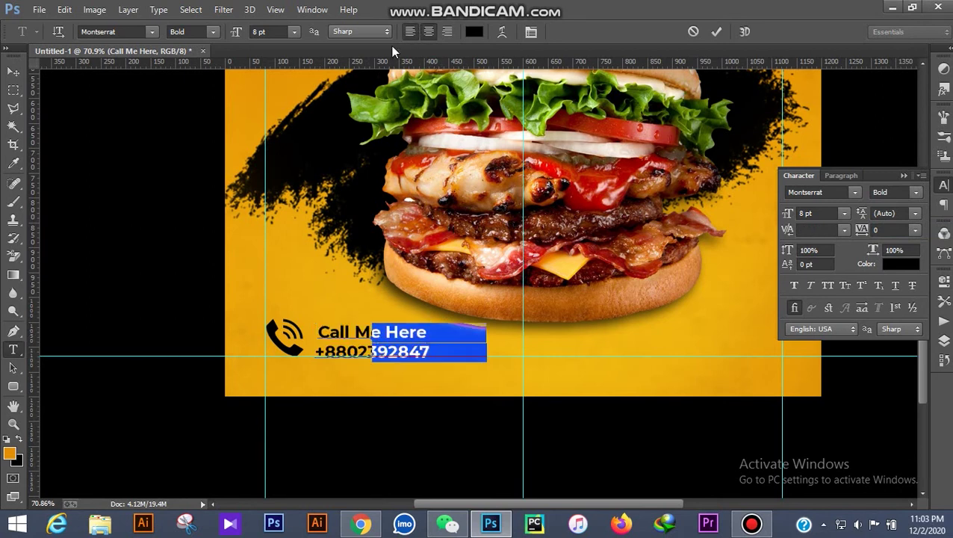
left_click(14, 73)
left_click_drag(464, 331, 410, 332)
Shrink the phone icon slightly and nudge the contact text left
left_click(293, 333)
left_click_drag(304, 319, 299, 321)
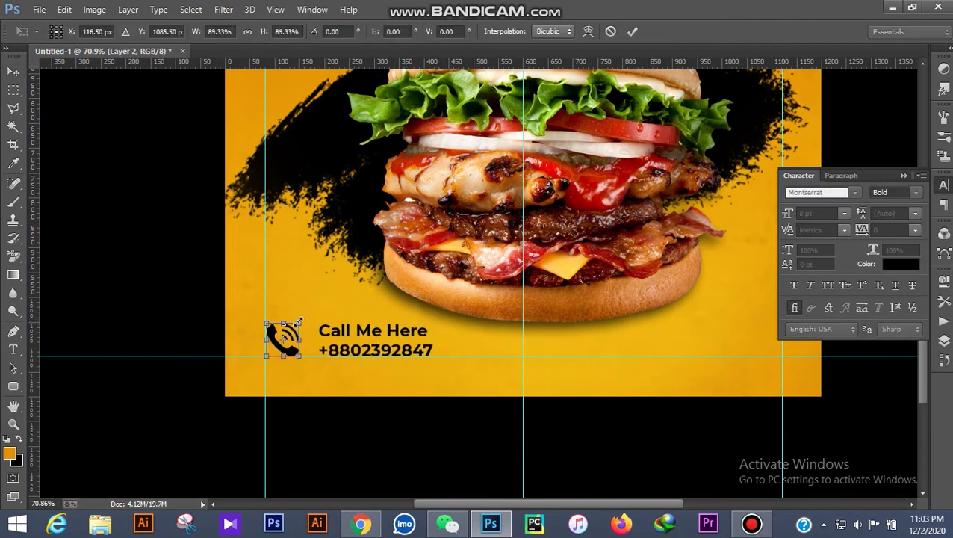
left_click(14, 72)
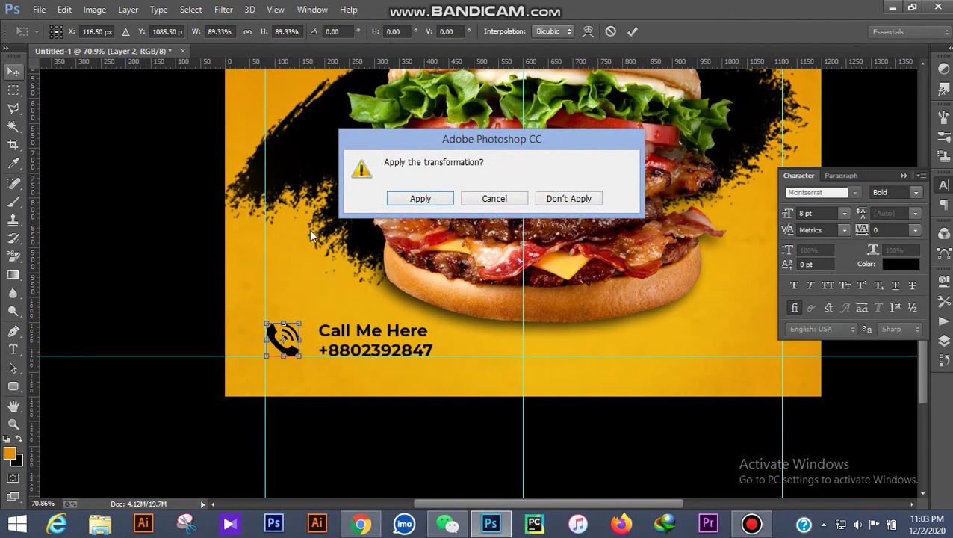
left_click(404, 200)
left_click_drag(370, 323, 364, 323)
left_click(178, 314)
key("ctrl+0")
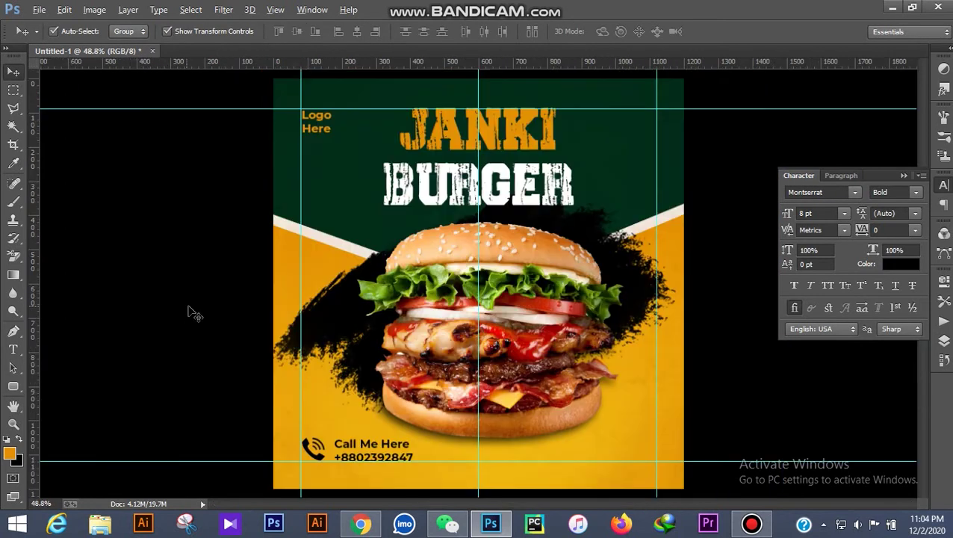
key("ctrl+semicolon")
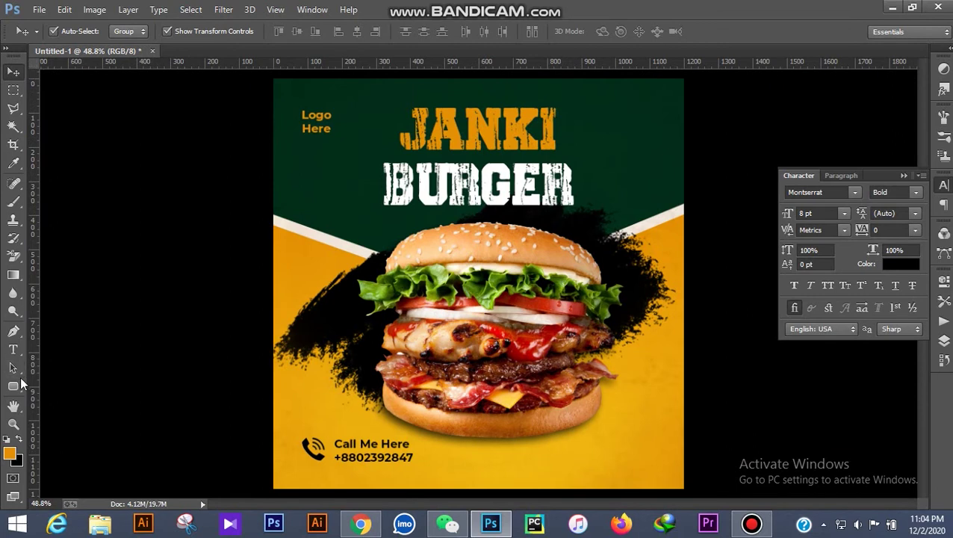
left_click(14, 352)
key("ctrl+semicolon")
left_click(549, 458)
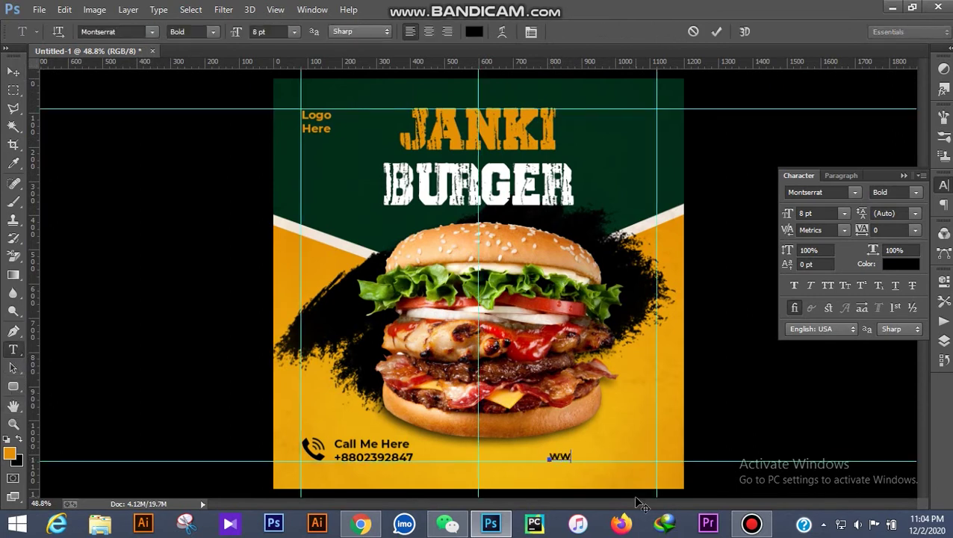
type("www.burger.co")
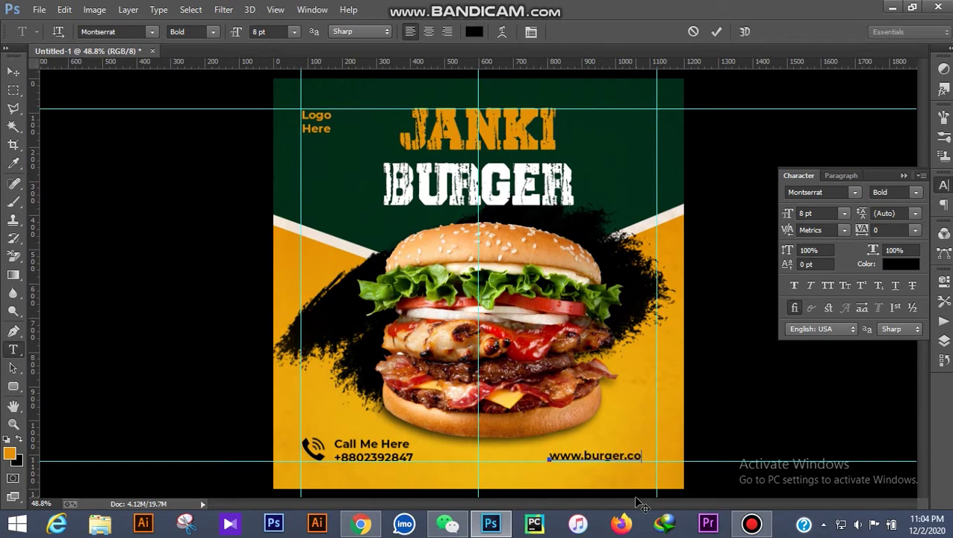
type("m")
key("ctrl+a")
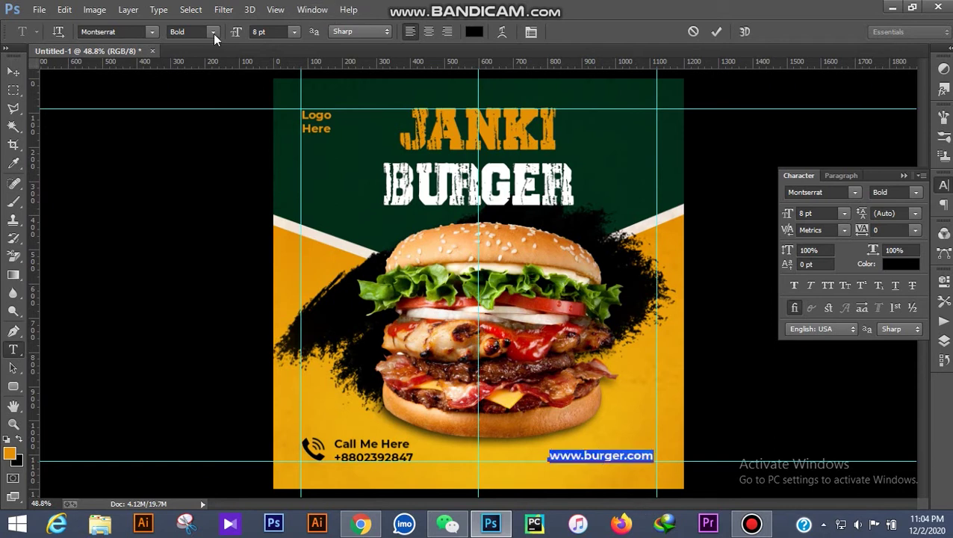
left_click(213, 31)
left_click(212, 159)
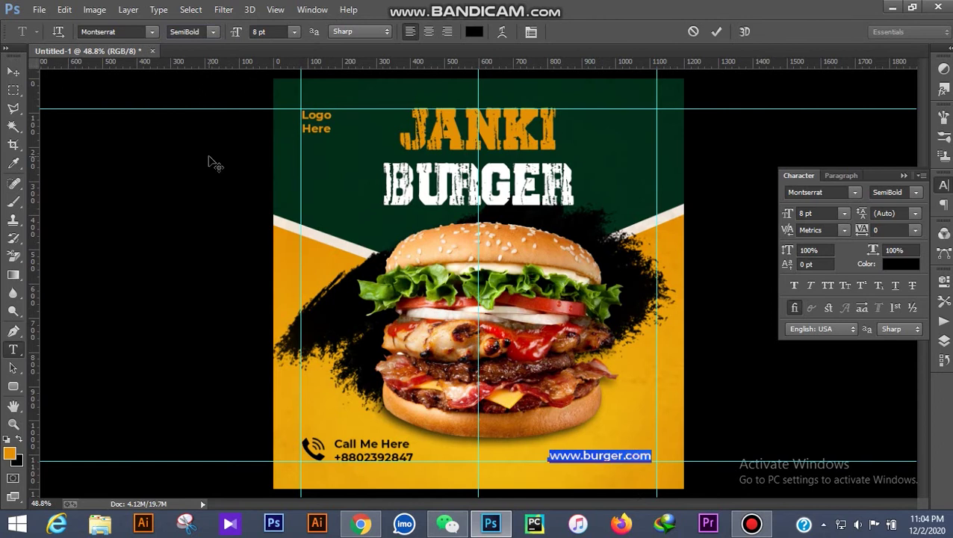
left_click(13, 71)
Nudge the URL right and draw a black-filled rounded rectangle above it
left_click_drag(616, 457, 622, 459)
left_click_drag(23, 393, 60, 407)
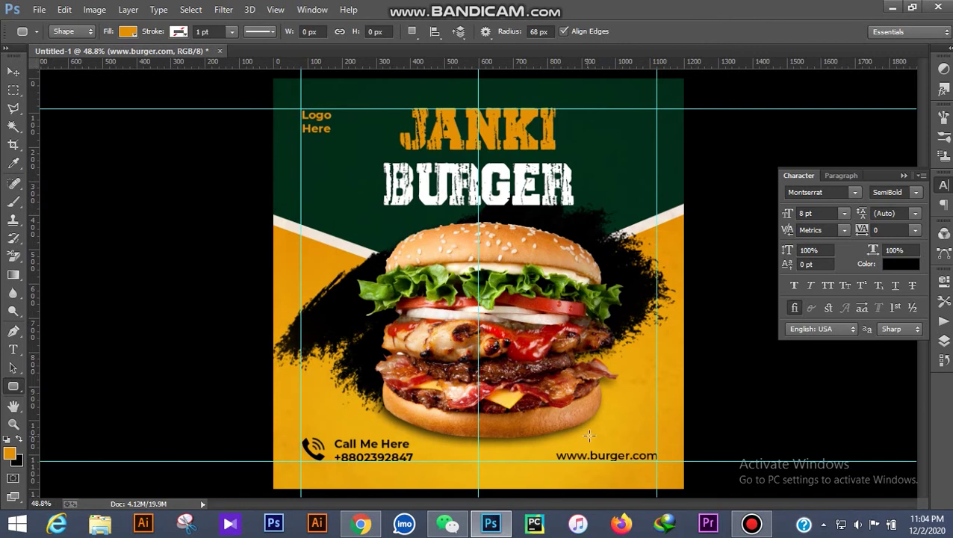
left_click_drag(584, 431, 652, 447)
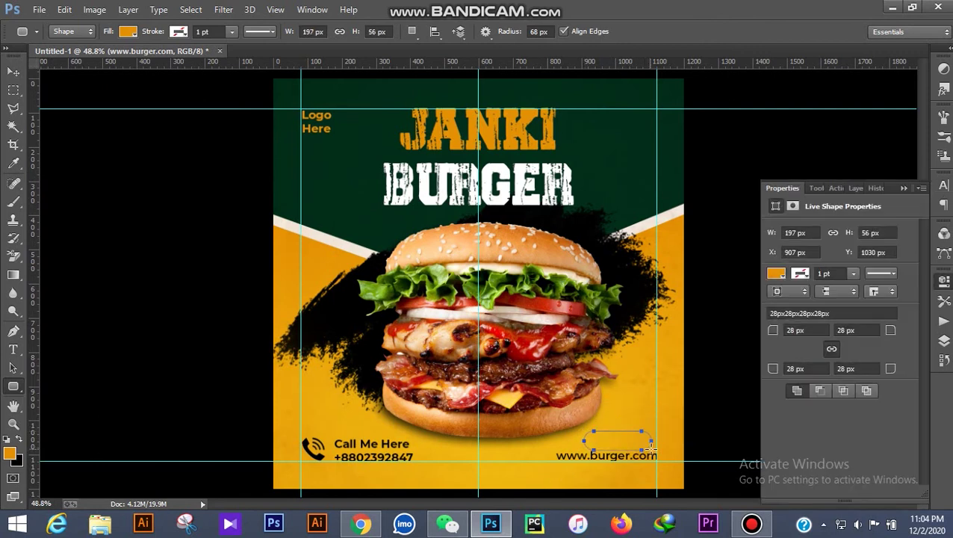
left_click(130, 32)
left_click(86, 100)
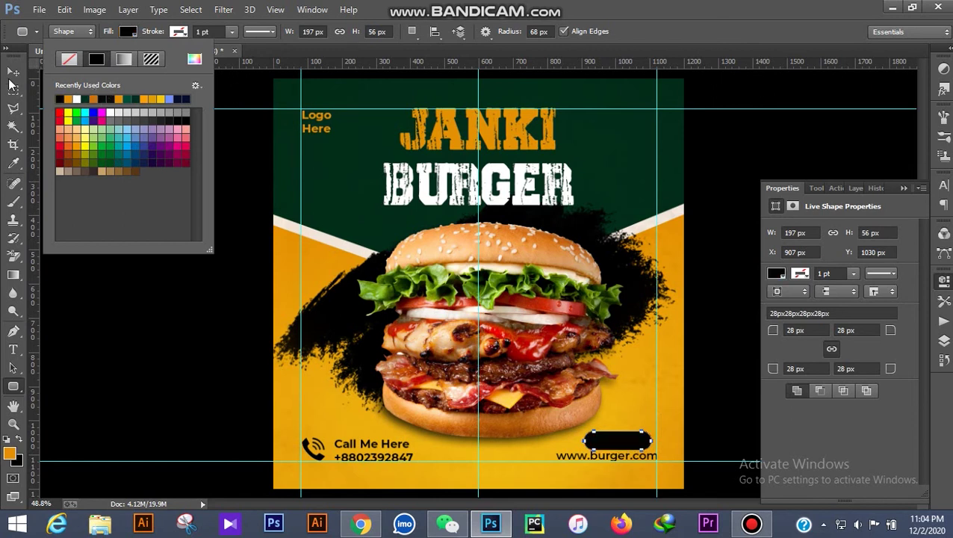
left_click(14, 73)
left_click(14, 73)
scroll(702, 443, "up", 3)
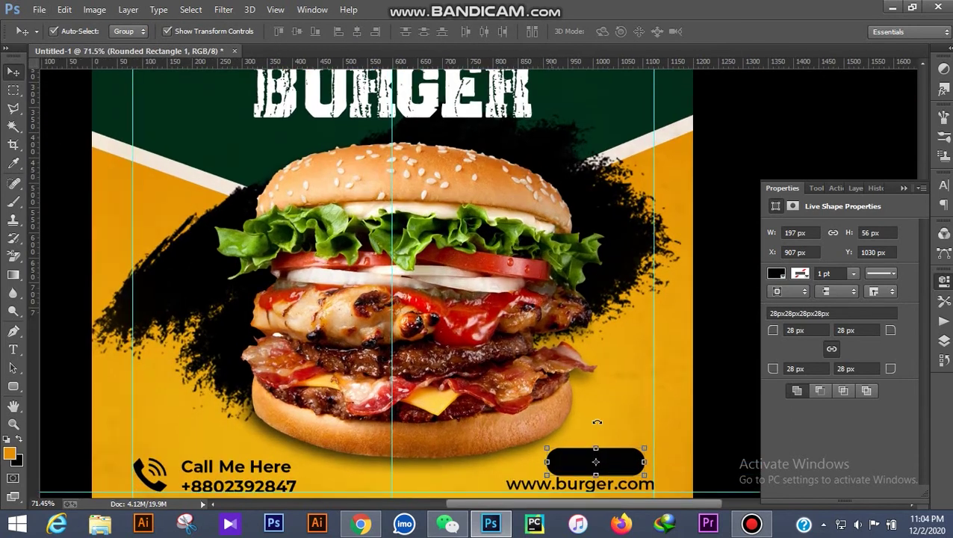
scroll(602, 404, "up", 2)
scroll(602, 407, "down", 3)
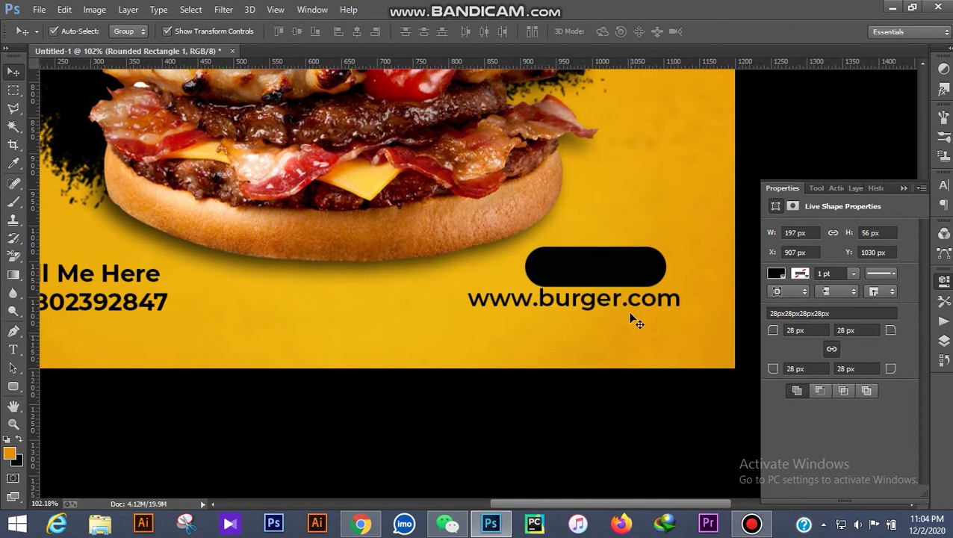
left_click_drag(634, 306, 619, 274)
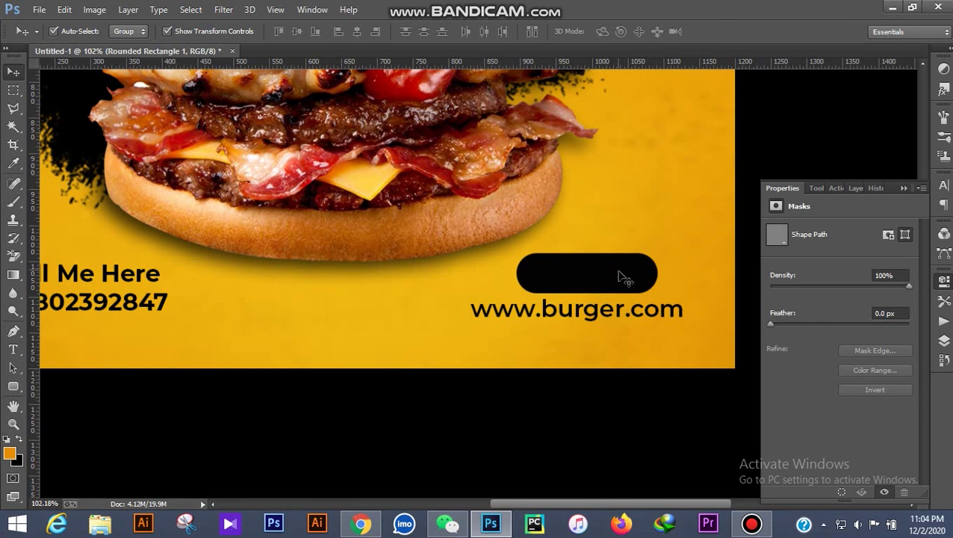
left_click(624, 313)
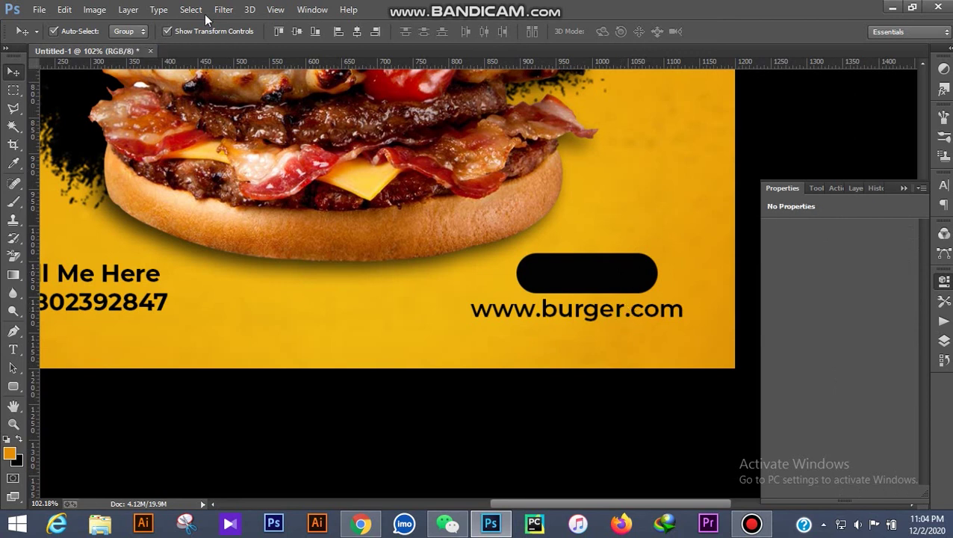
left_click(356, 32)
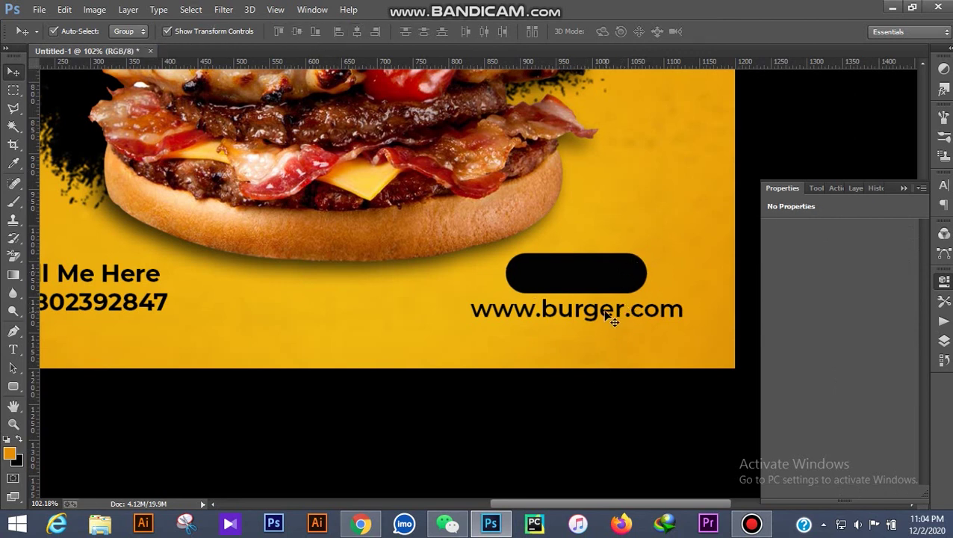
left_click(611, 319)
left_click(13, 350)
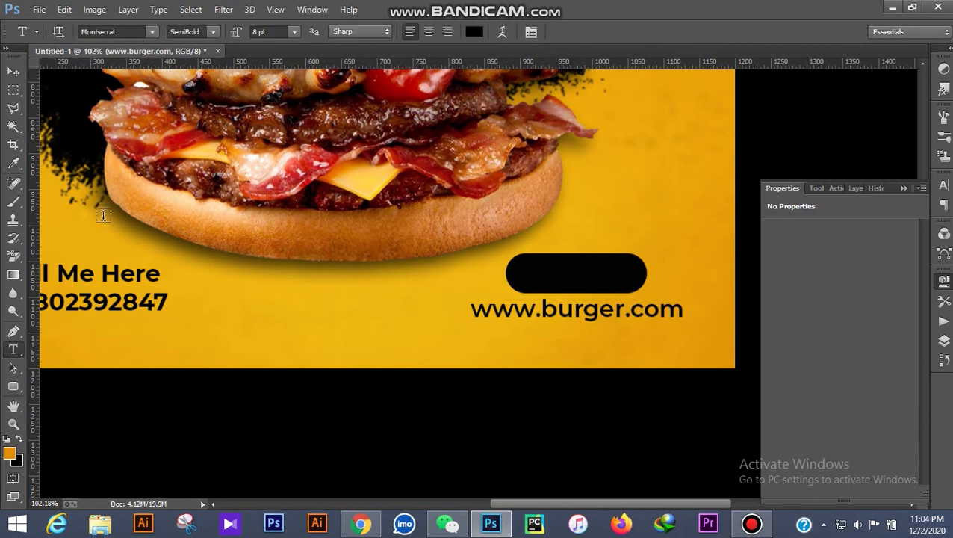
left_click(212, 35)
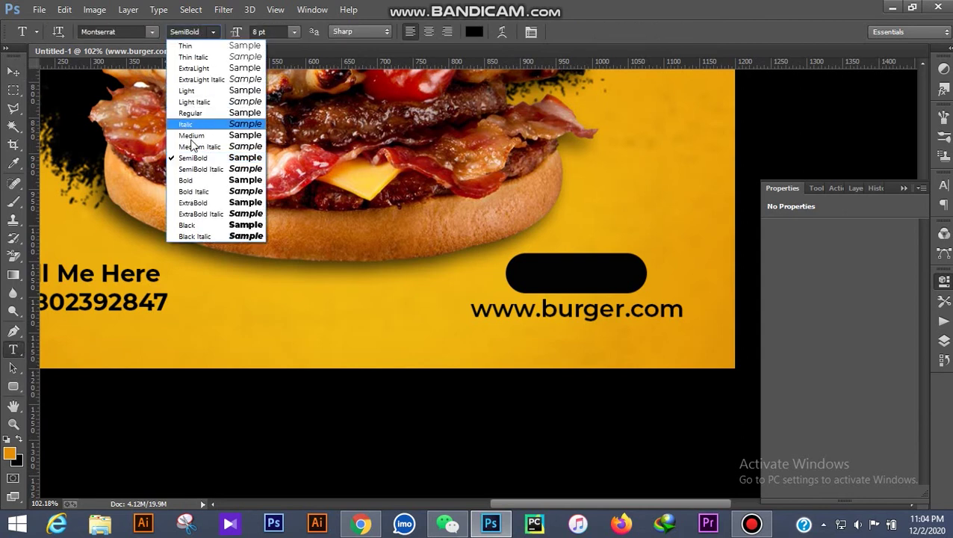
left_click(194, 137)
left_click(292, 35)
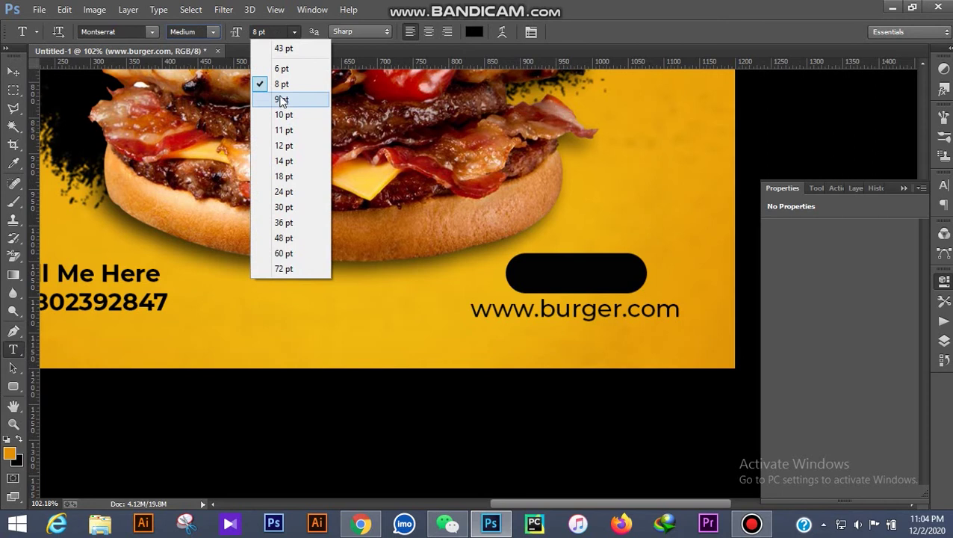
left_click(288, 68)
Centre the pill and URL horizontally, then nudge them up and right
key("v")
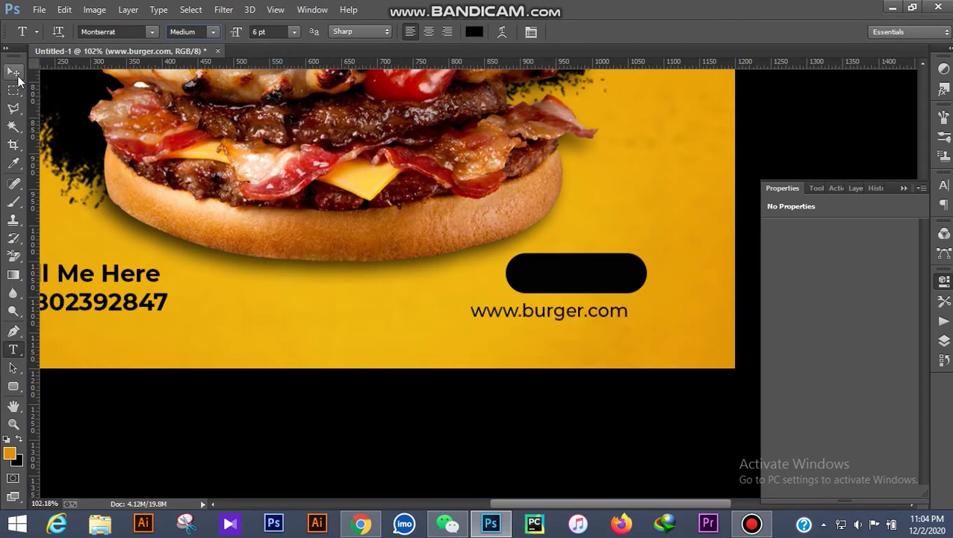
left_click(607, 283, "shift")
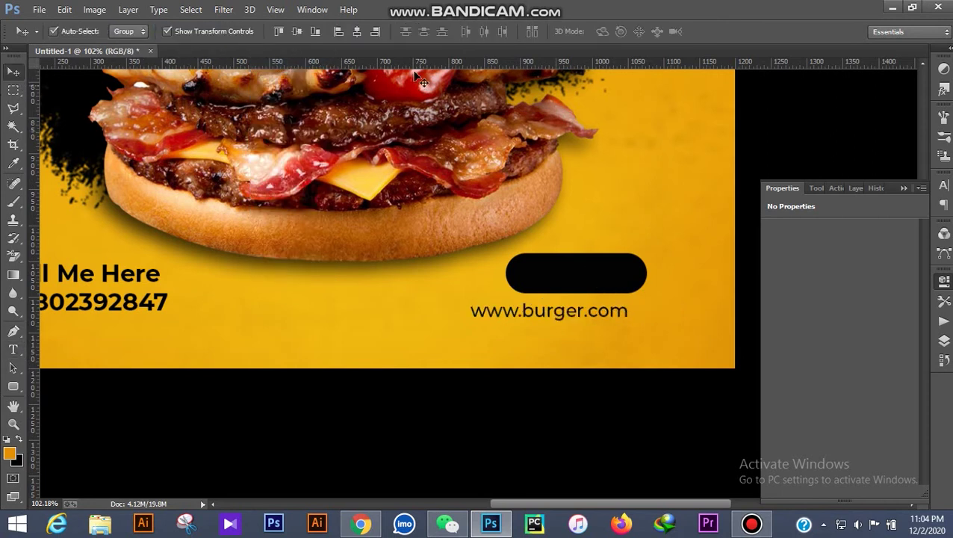
left_click(358, 31)
key("Up")
key("Up")
key("Up")
key("Up")
key("Up")
key("Up")
key("Up")
key("Up")
key("Up")
key("Up")
key("Right")
key("Right")
key("Right")
key("Right")
key("Right")
key("Right")
key("Right")
key("Right")
key("Right")
key("Right")
key("Right")
key("Right")
key("Right")
key("Right")
key("Right")
key("Right")
key("Right")
key("Right")
key("Right")
key("Right")
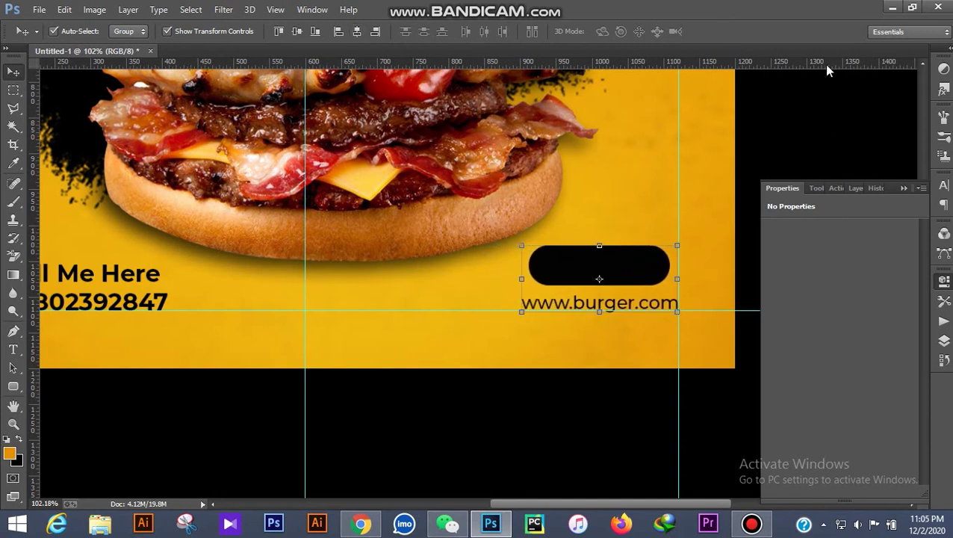
Resize the pill to 179 × 50 px and re-centre it over the URL
left_click(645, 253)
key("Down")
key("Down")
key("Down")
key("Down")
key("Down")
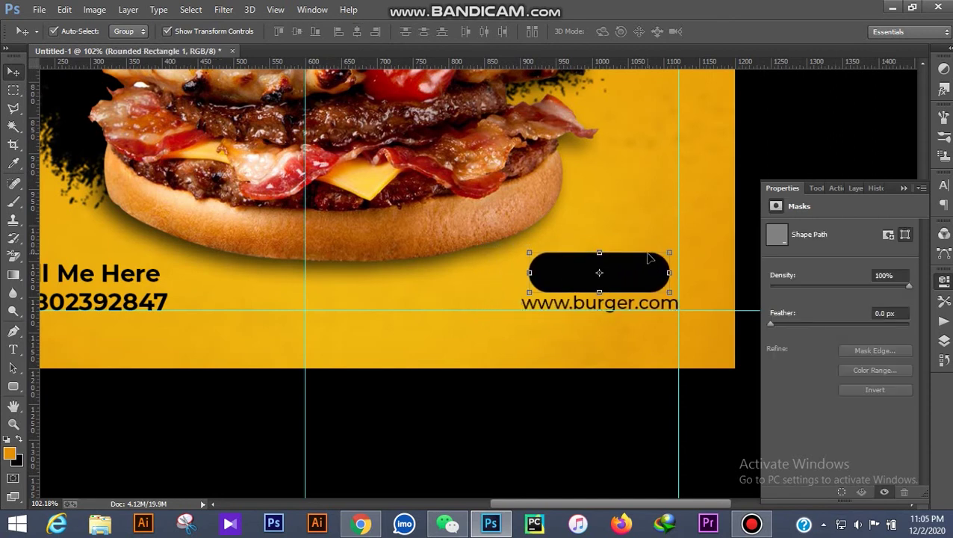
left_click_drag(609, 256, 609, 255)
left_click_drag(539, 272, 549, 271)
left_click(632, 33)
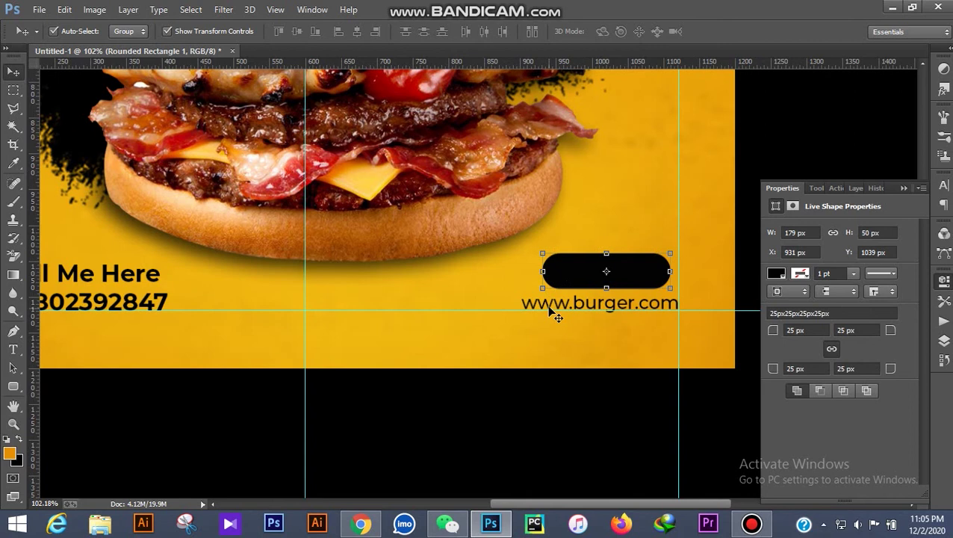
key("ctrl+t")
left_click(632, 32)
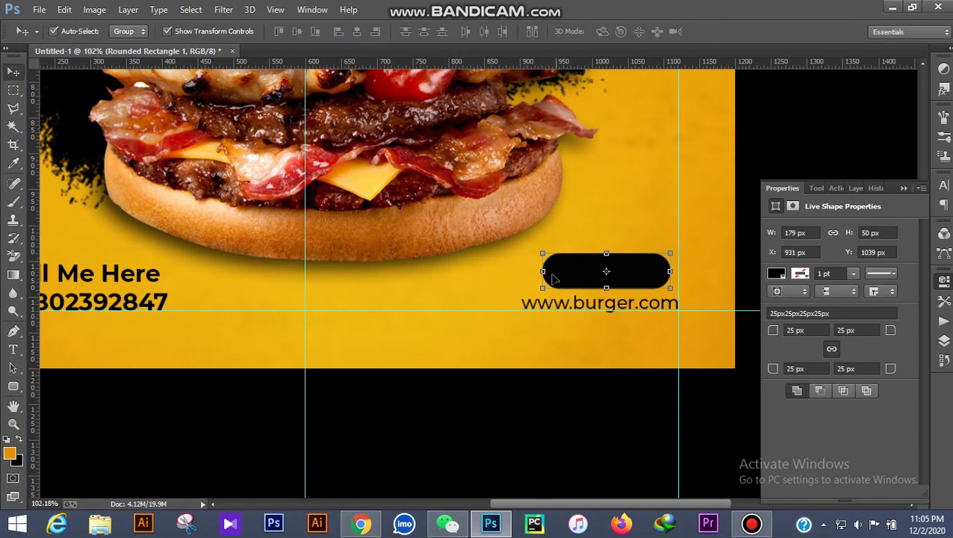
left_click(527, 309, "shift")
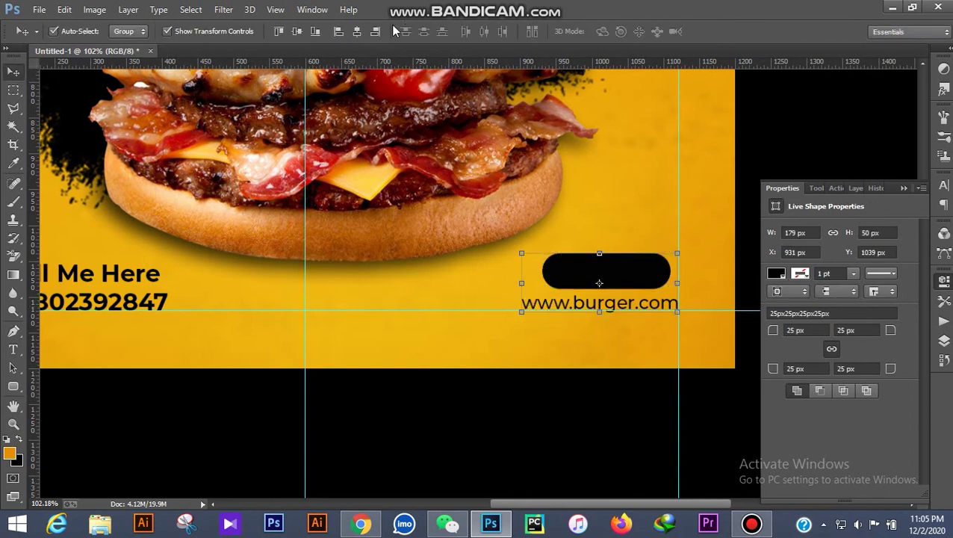
left_click(357, 34)
left_click(808, 153)
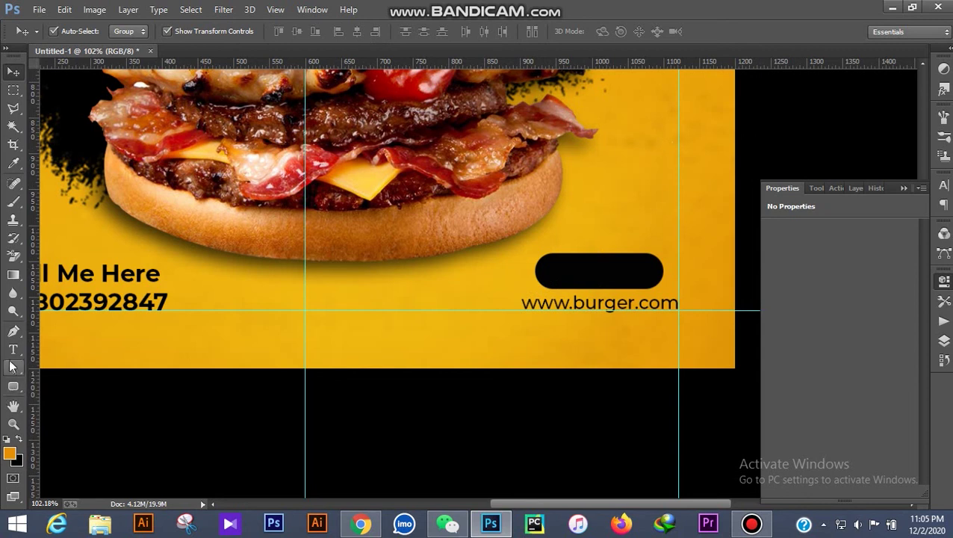
Type 'Order Now' inside the pill in white (#ffffff) ExtraBold
key("t")
left_click(565, 278)
type("Ord")
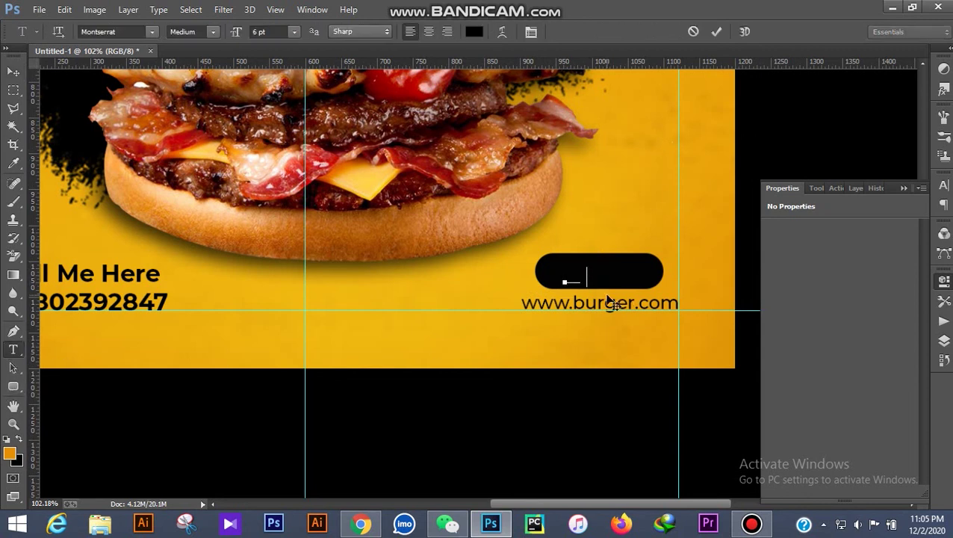
key("ctrl+a")
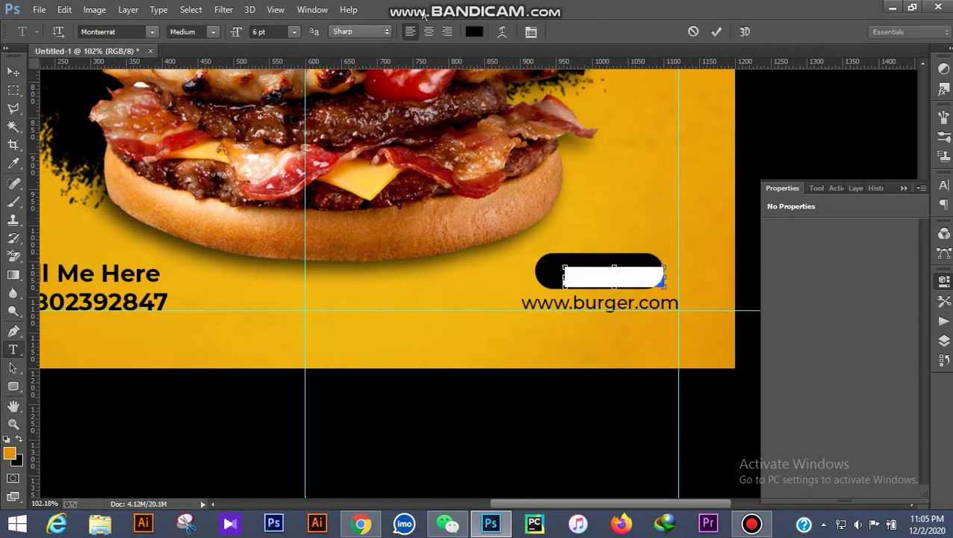
left_click(474, 32)
left_click_drag(643, 246, 640, 199)
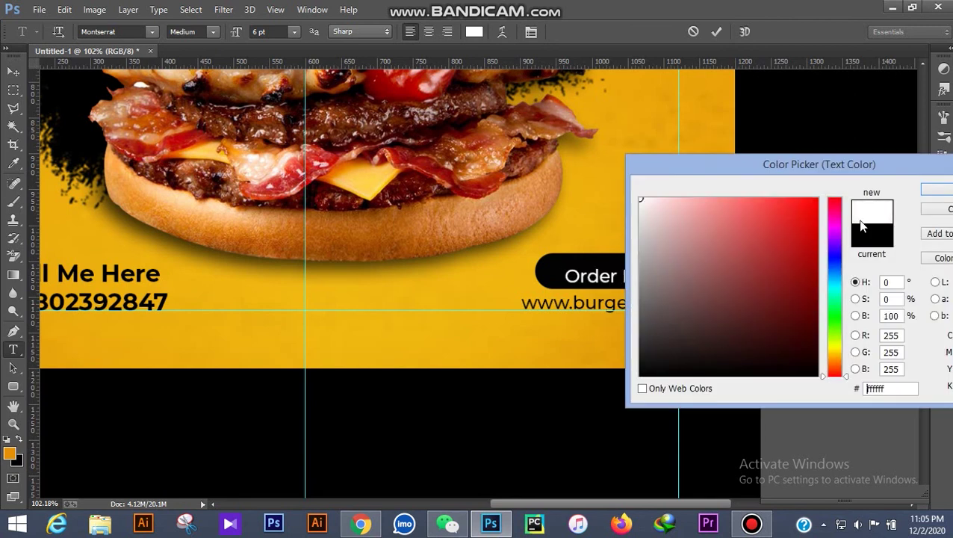
left_click(940, 191)
left_click(192, 31)
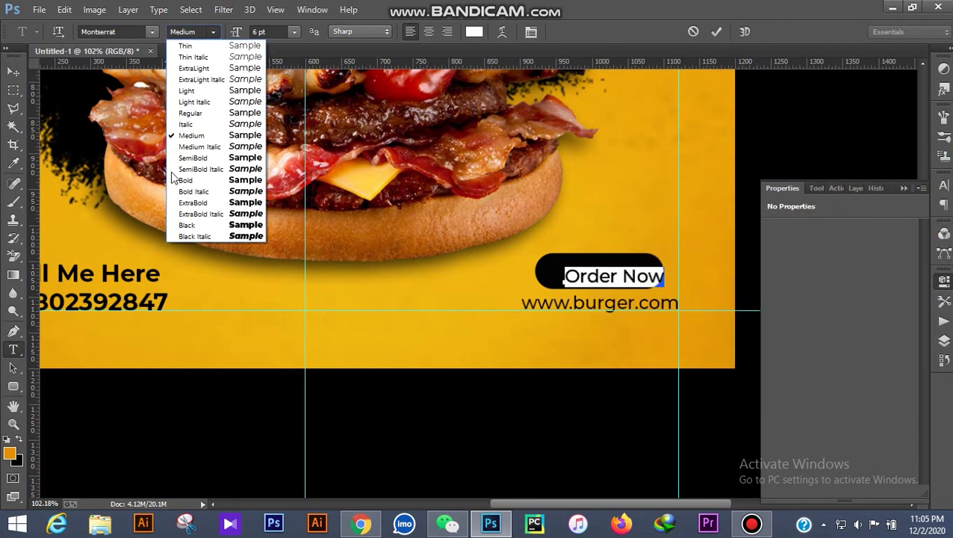
left_click(193, 203)
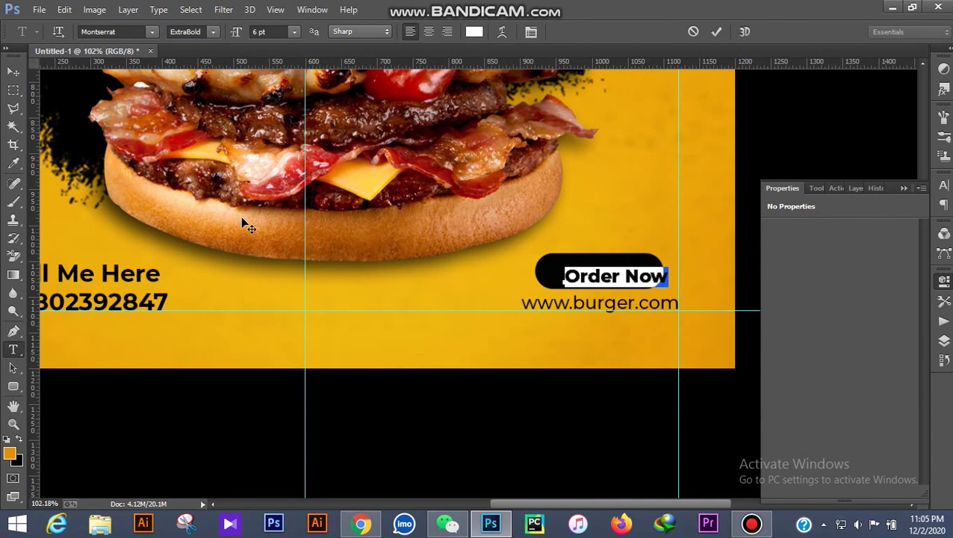
Move 'Order Now' into the pill and centre it horizontally within the button
left_click(14, 72)
scroll(683, 308, "up", 3)
left_click_drag(635, 263, 607, 255)
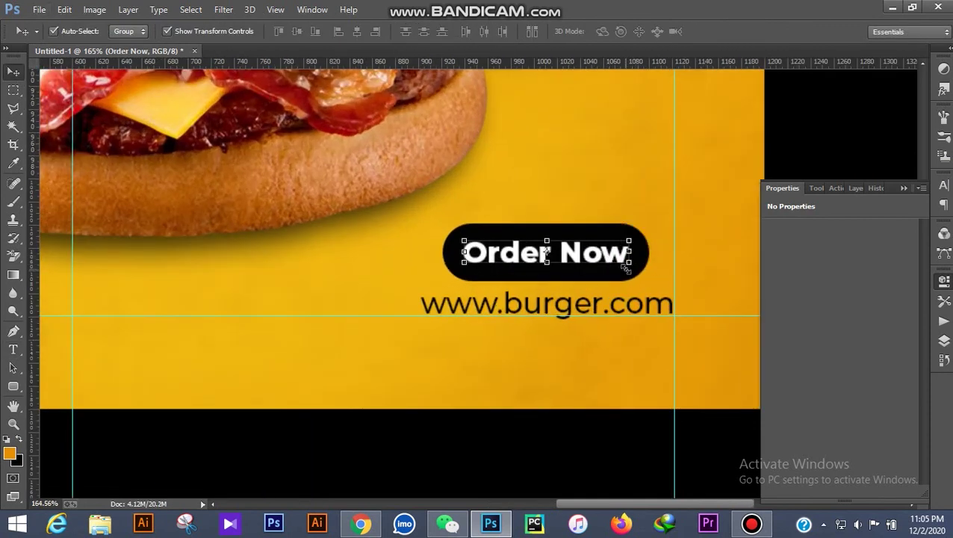
key("ctrl+t")
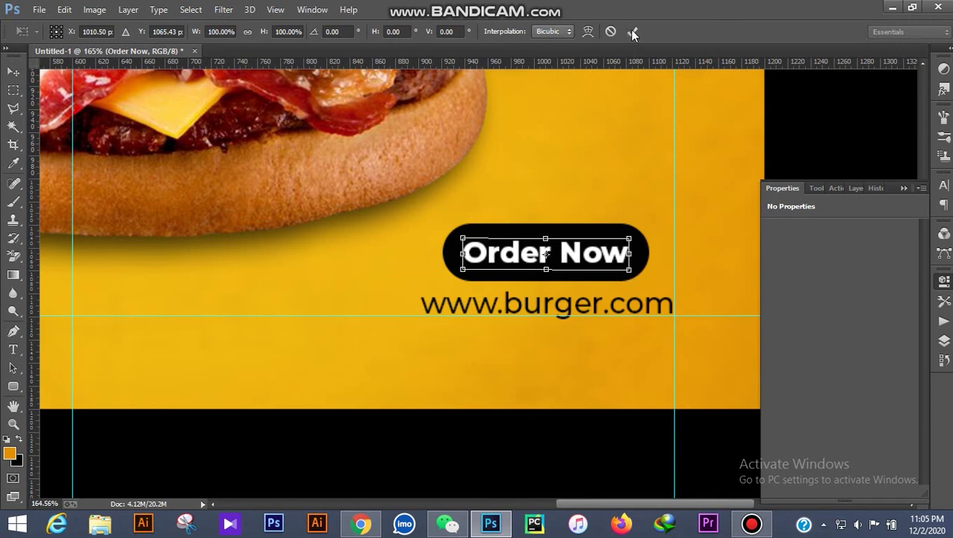
left_click(631, 31)
left_click(623, 237)
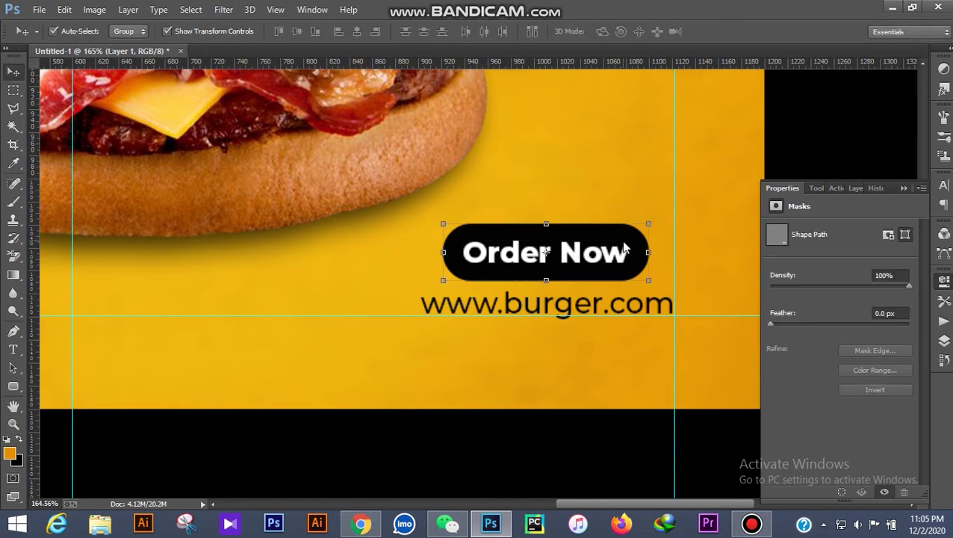
left_click(620, 254, "shift")
left_click(359, 35)
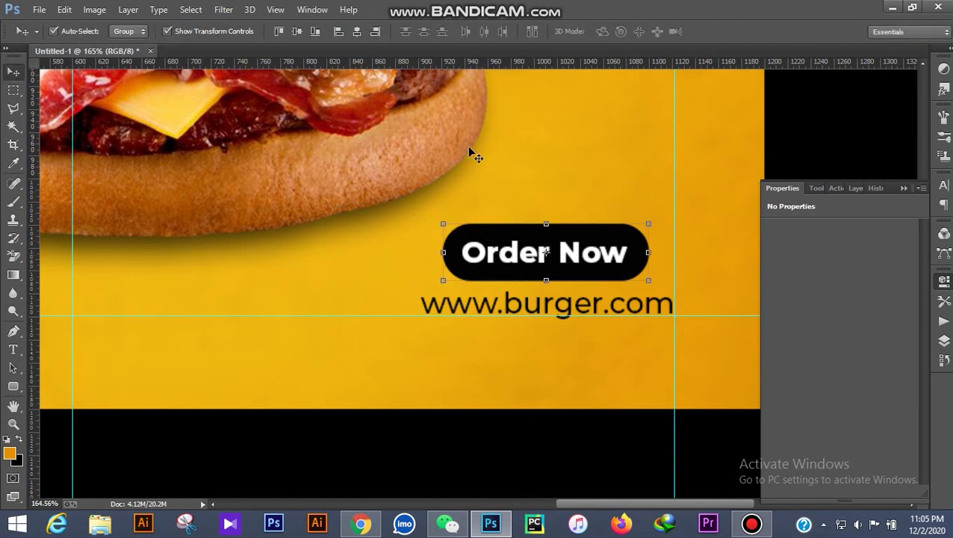
scroll(470, 148, "down", 5)
scroll(601, 309, "up", 3)
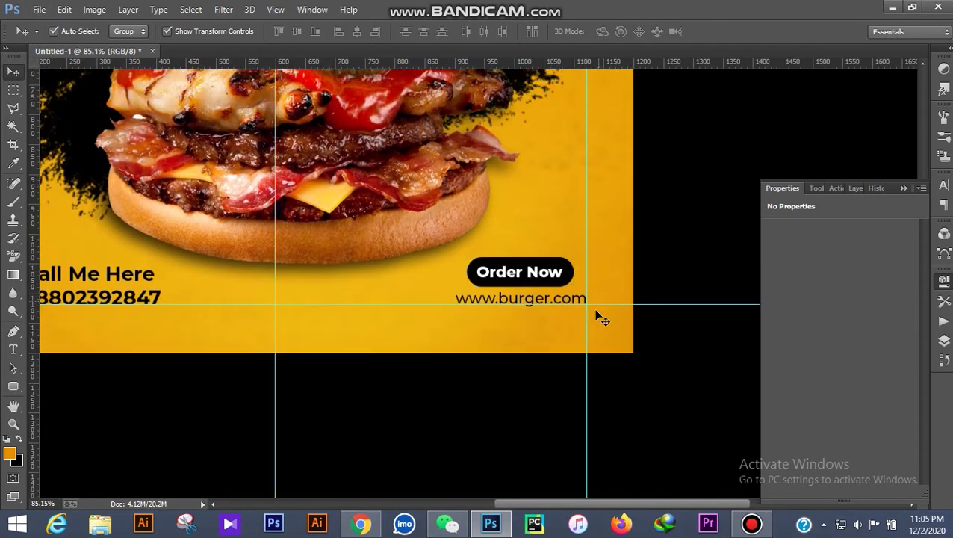
Set the Pen tool's shape to no fill with a white stroke
left_click(13, 331)
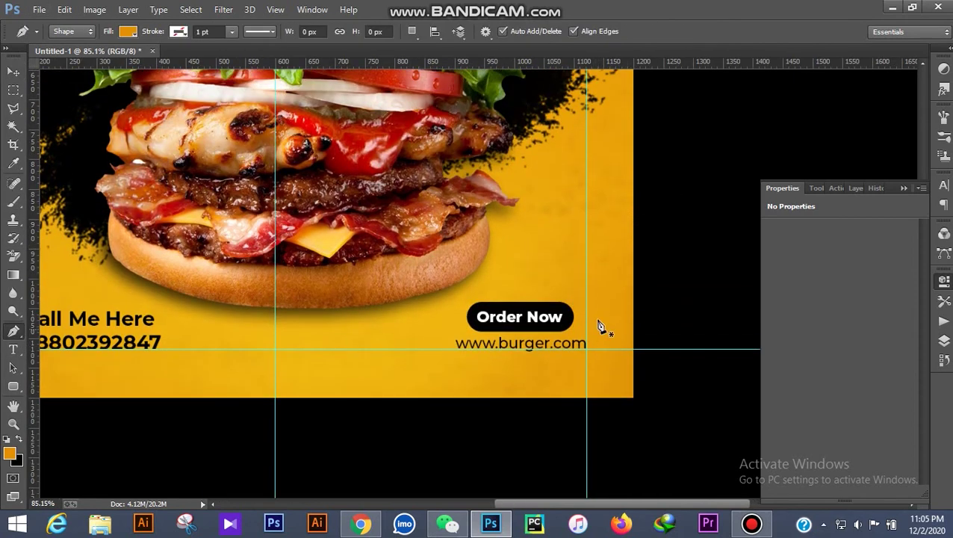
scroll(627, 322, "up", 5)
scroll(385, 231, "up", 1)
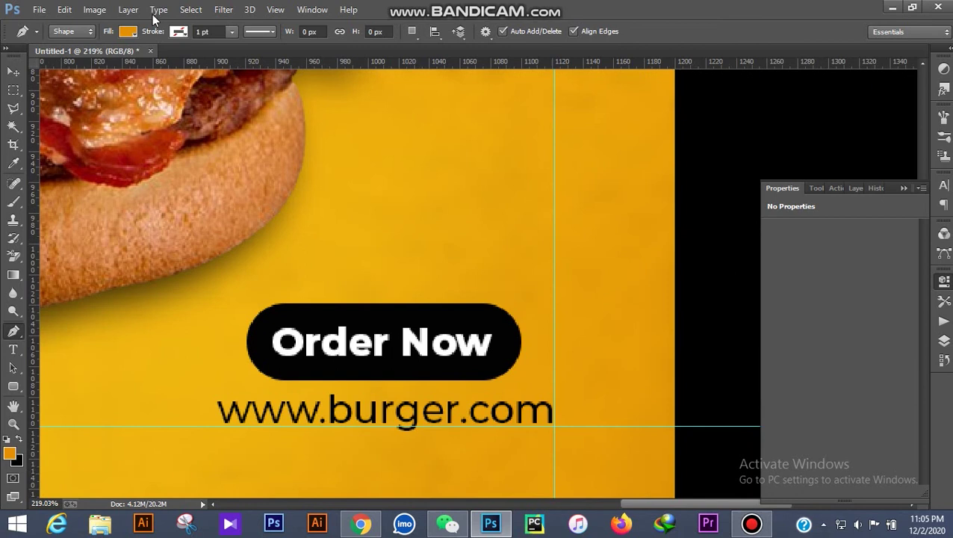
left_click(132, 34)
left_click(85, 56)
left_click(177, 35)
left_click(177, 36)
left_click(127, 99)
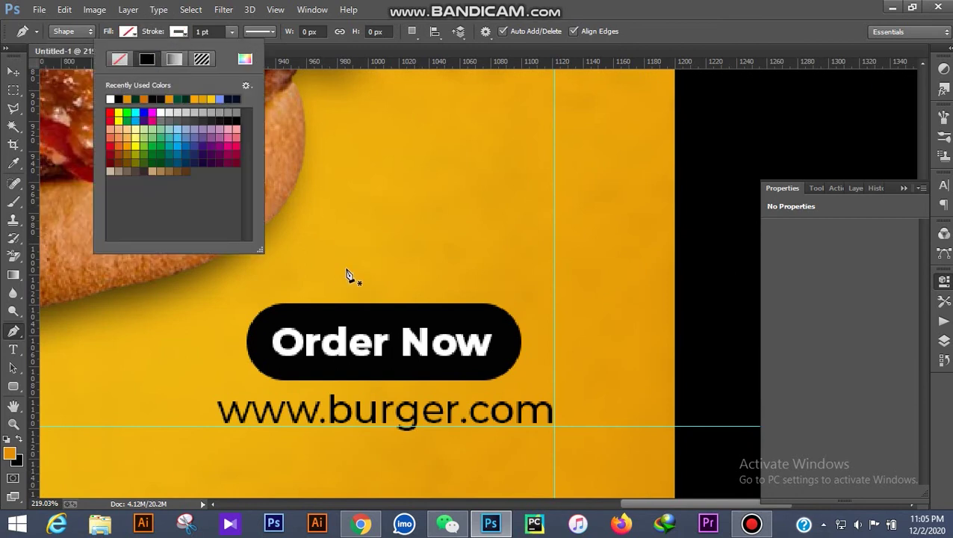
Draw the looping doodle curve curling down toward the Order Now button
left_click(332, 172)
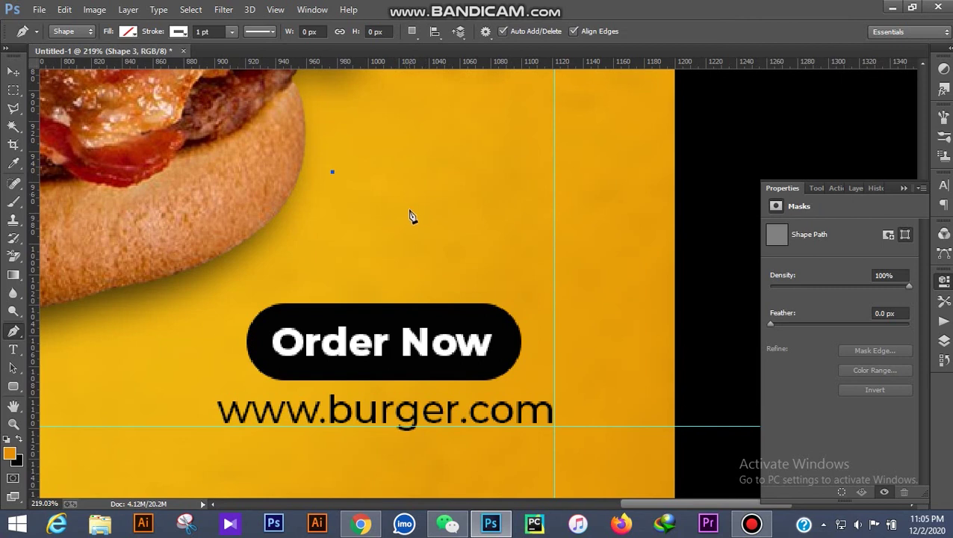
mouse_move(383, 245)
left_mouse_down()
mouse_move(356, 259)
mouse_move(354, 282)
left_mouse_up()
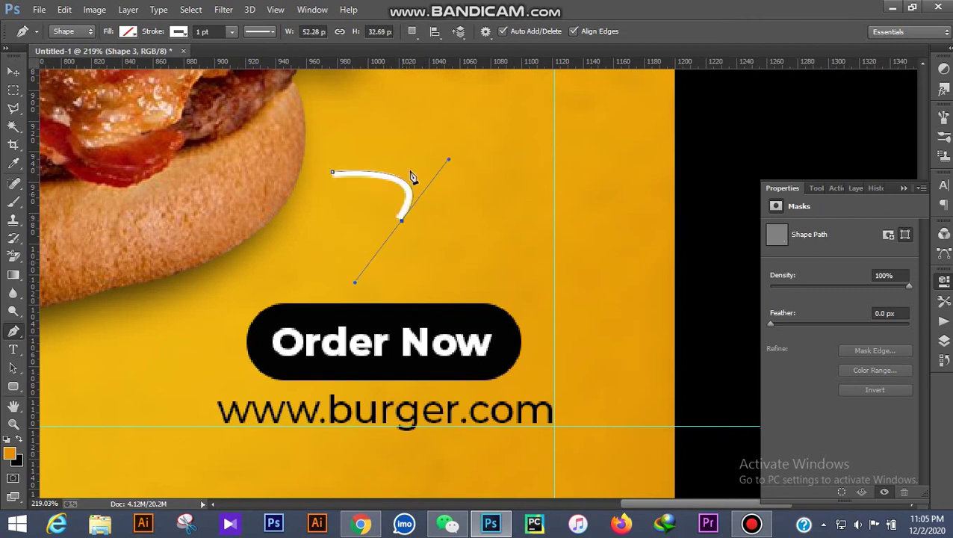
mouse_move(425, 155)
left_mouse_down()
mouse_move(485, 141)
mouse_move(485, 174)
left_mouse_up()
left_click(444, 266)
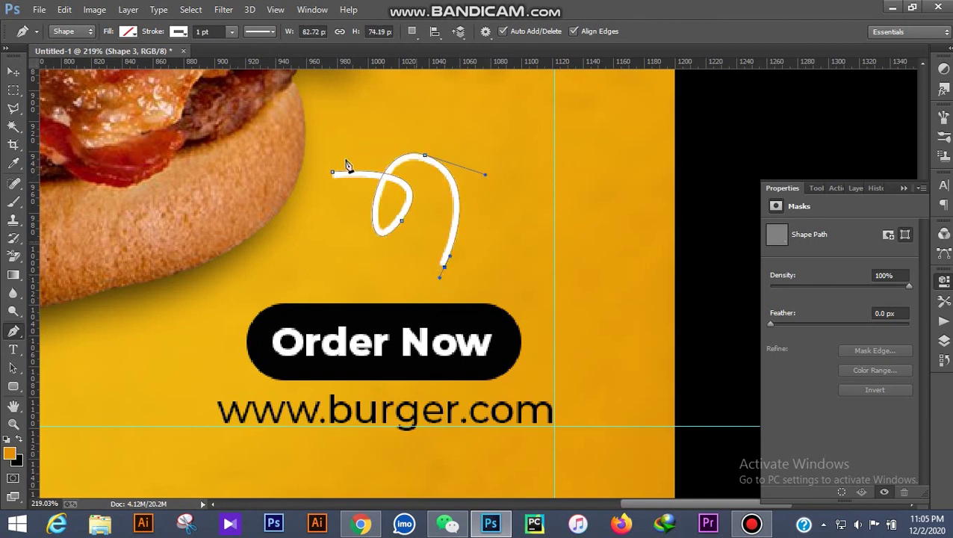
key("v")
left_click(728, 141)
Add a small white-filled arrowhead at the doodle's end
left_click(14, 330)
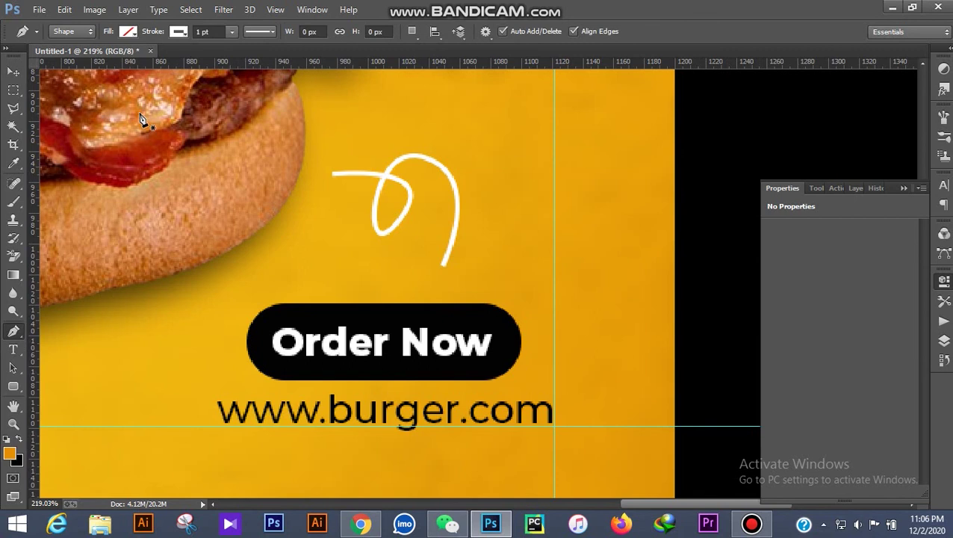
left_click(179, 32)
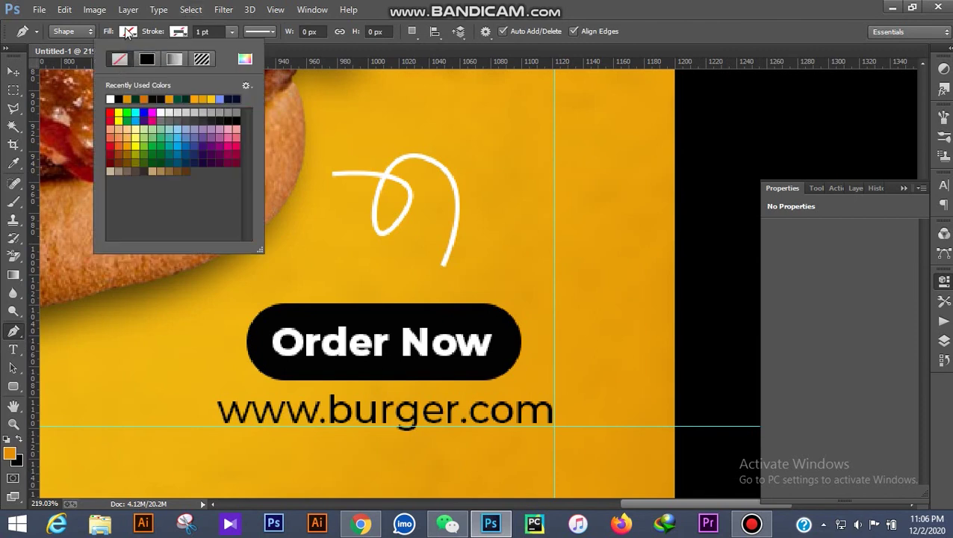
left_click(129, 31)
left_click(61, 99)
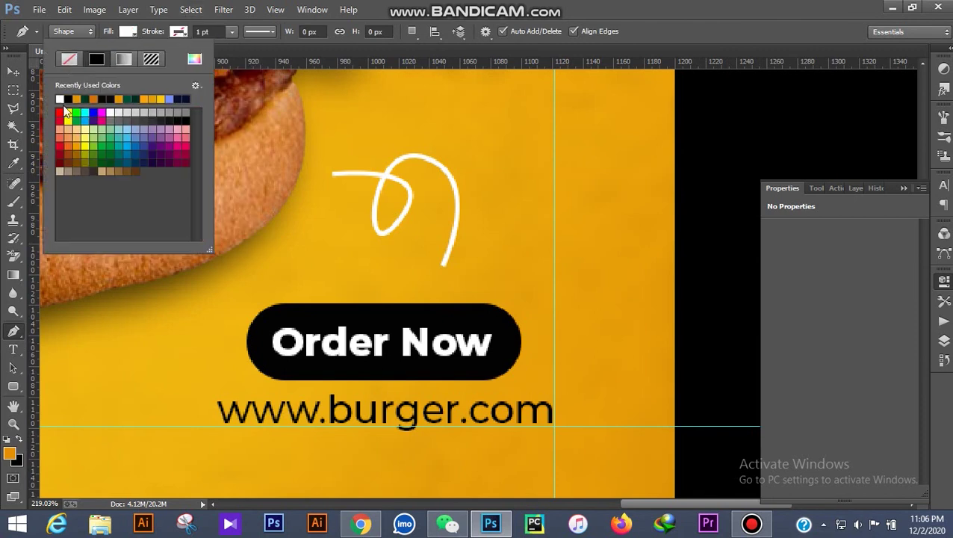
left_click(432, 251)
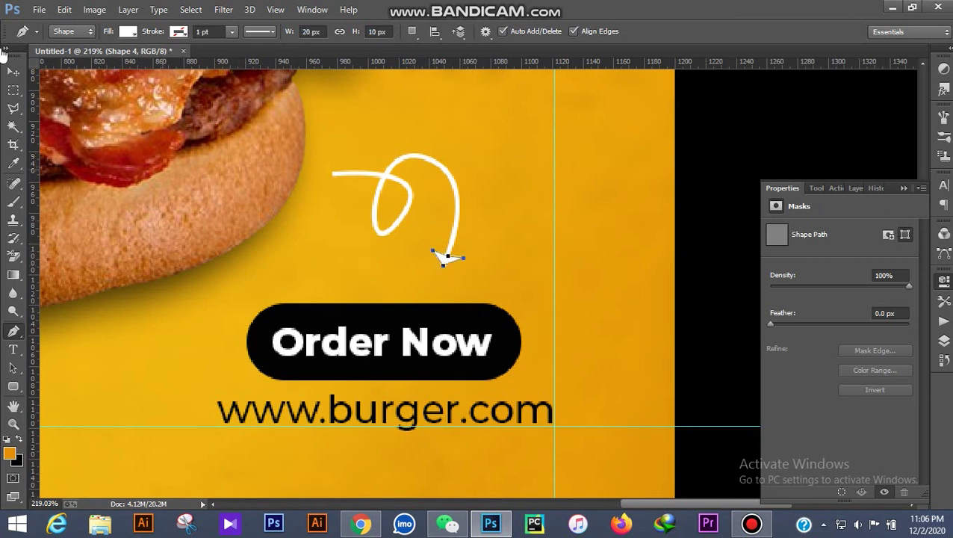
left_click(15, 69)
left_click(714, 158)
scroll(568, 276, "down", 6)
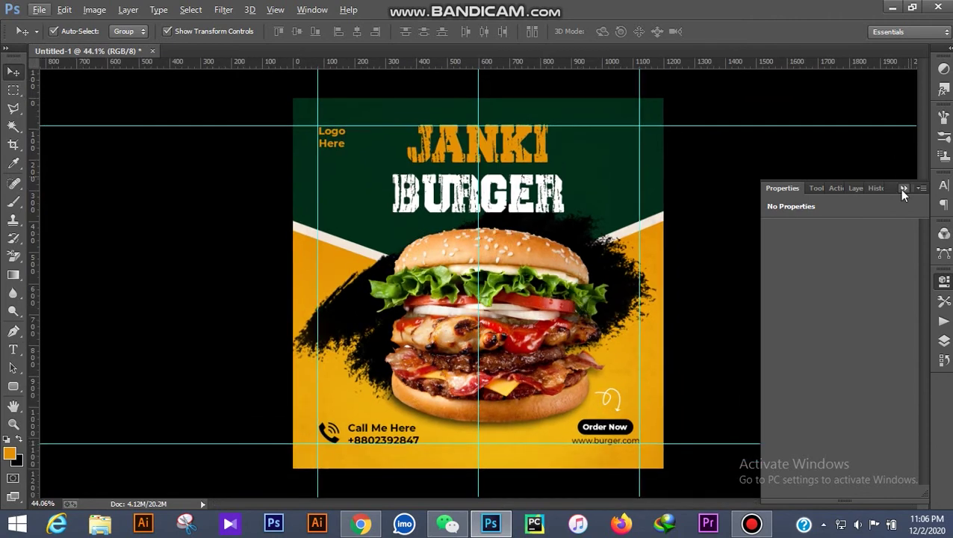